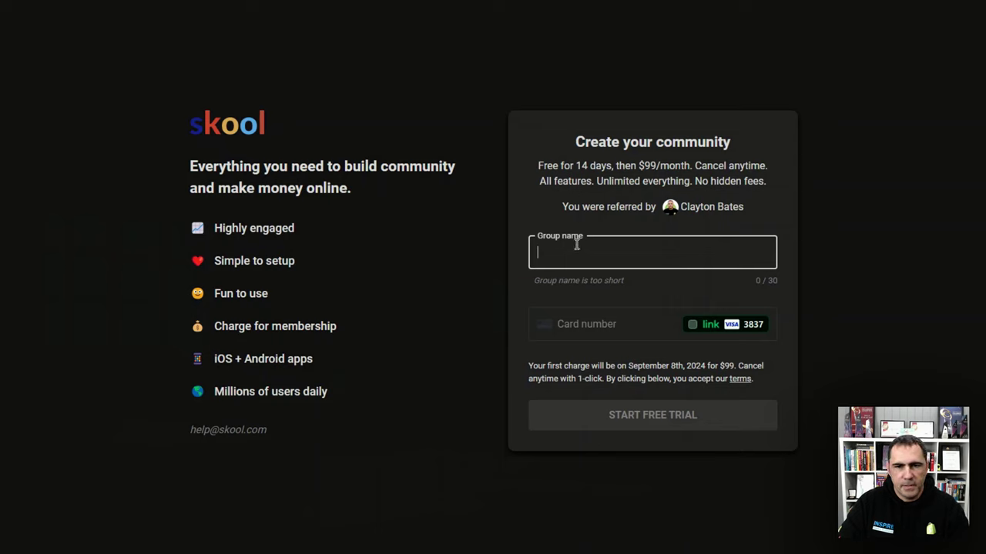
drag(768, 220, 539, 165)
click(539, 166)
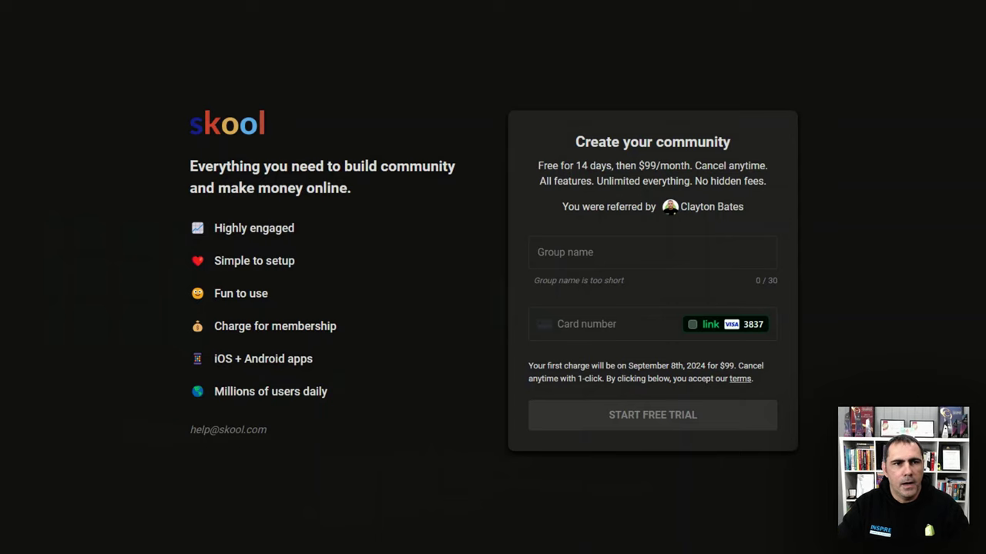
Switch to the Inspire Agency Owners community and look through the posts in its feed.
mouse_move(3, 38)
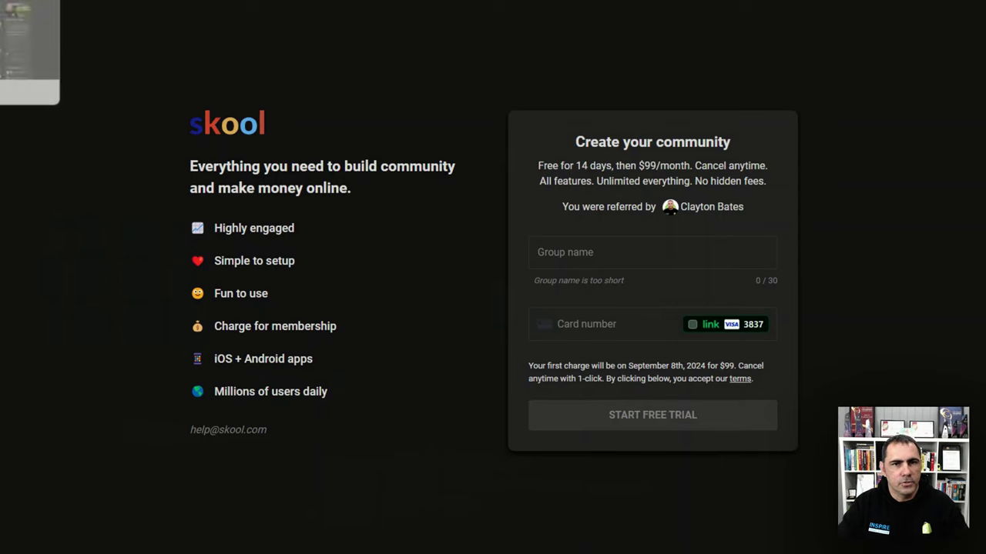
click(31, 47)
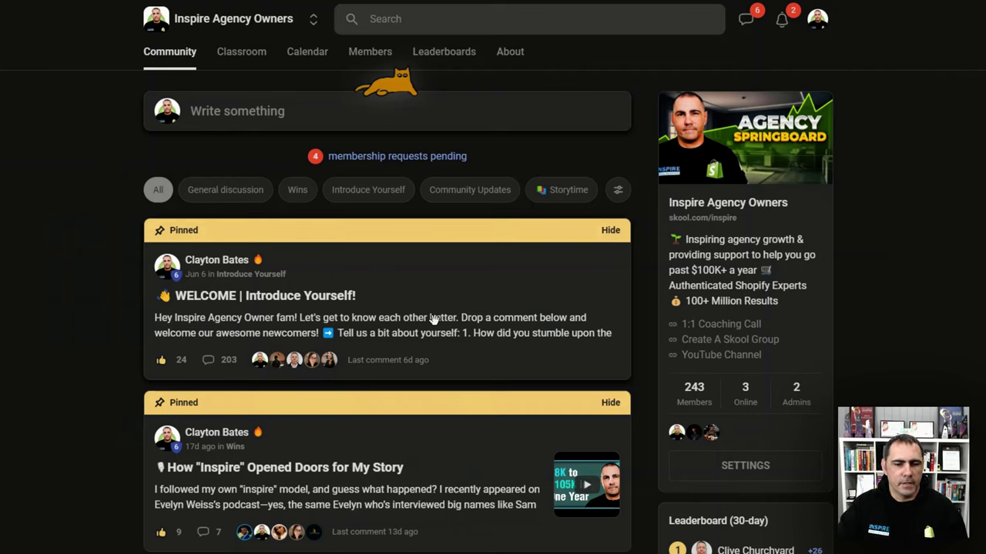
scroll(433, 320, down, 5)
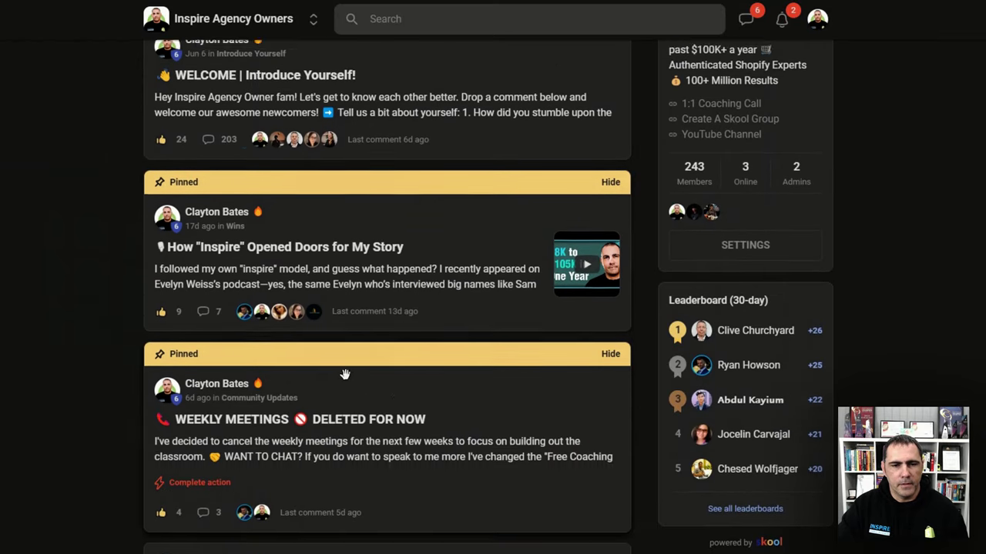
scroll(323, 375, up, 5)
scroll(499, 360, down, 5)
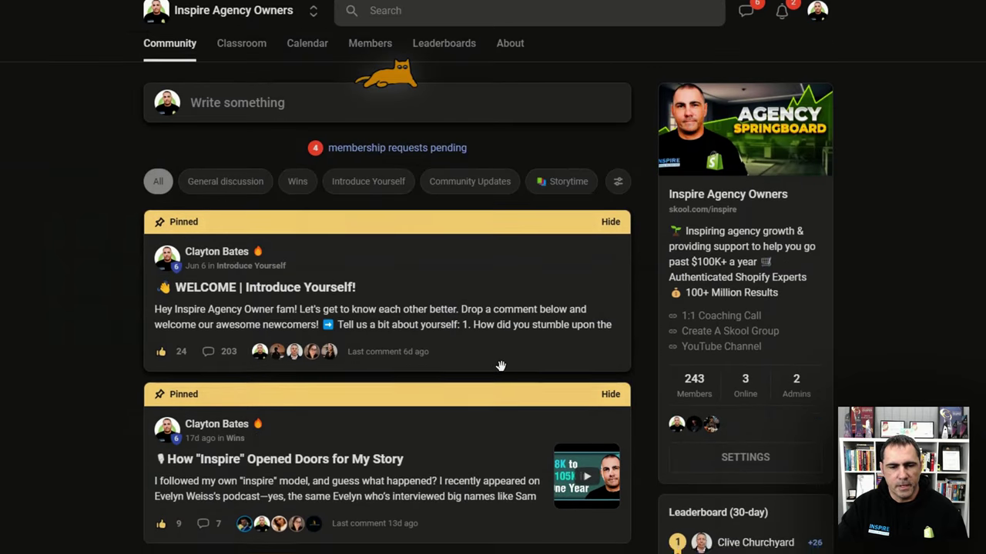
scroll(500, 354, down, 10)
scroll(505, 346, up, 20)
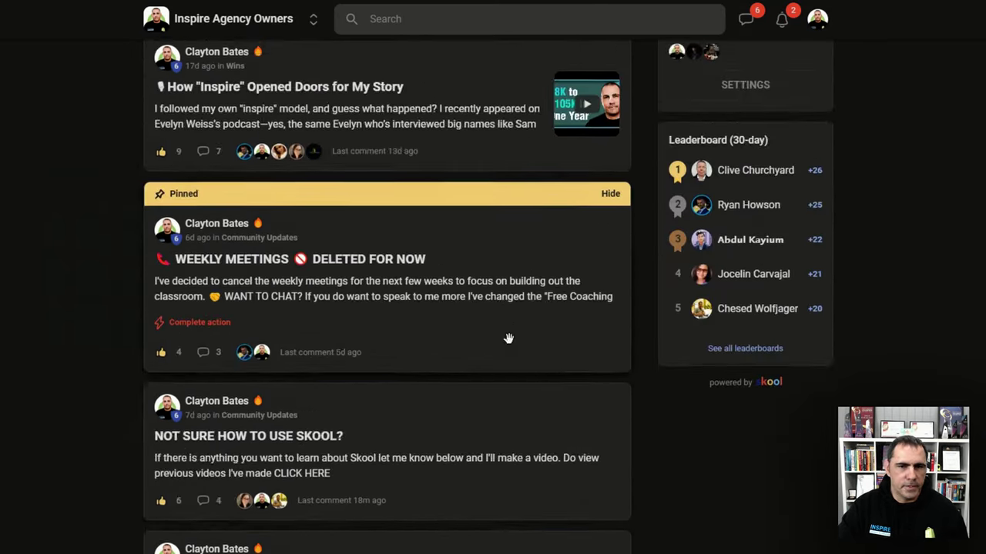
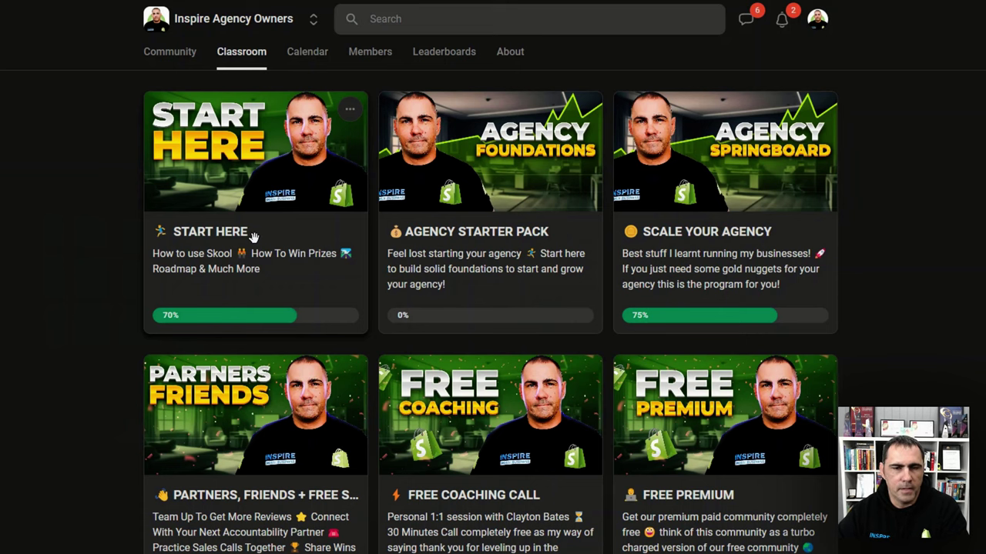
Open the START HERE course and view the lessons "Quick intro to skool video" and "Introduce yourself".
click(257, 207)
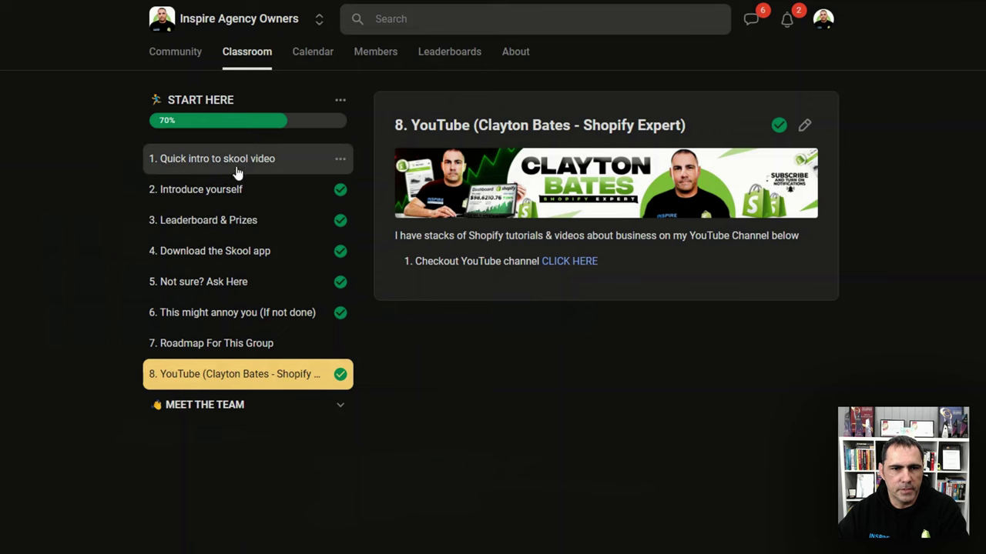
click(175, 167)
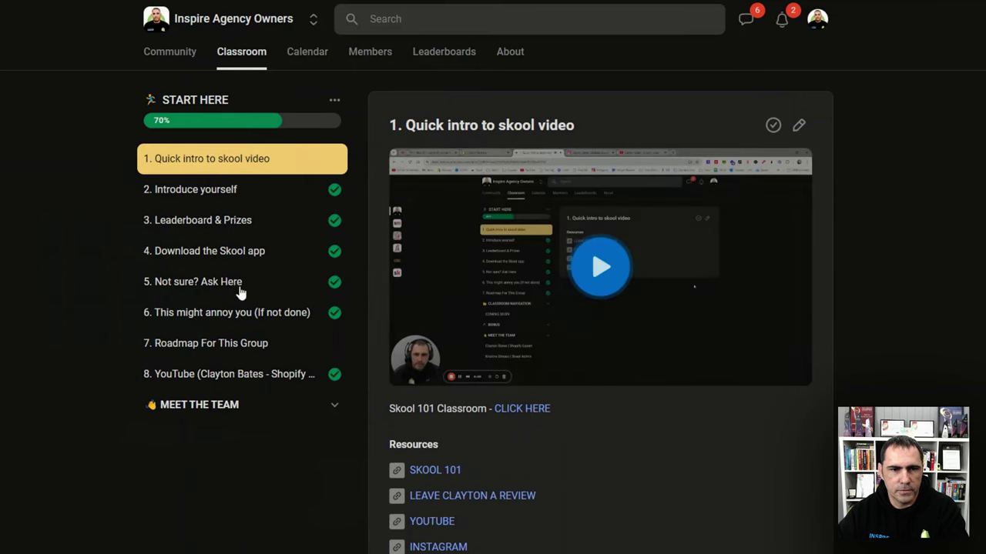
click(207, 195)
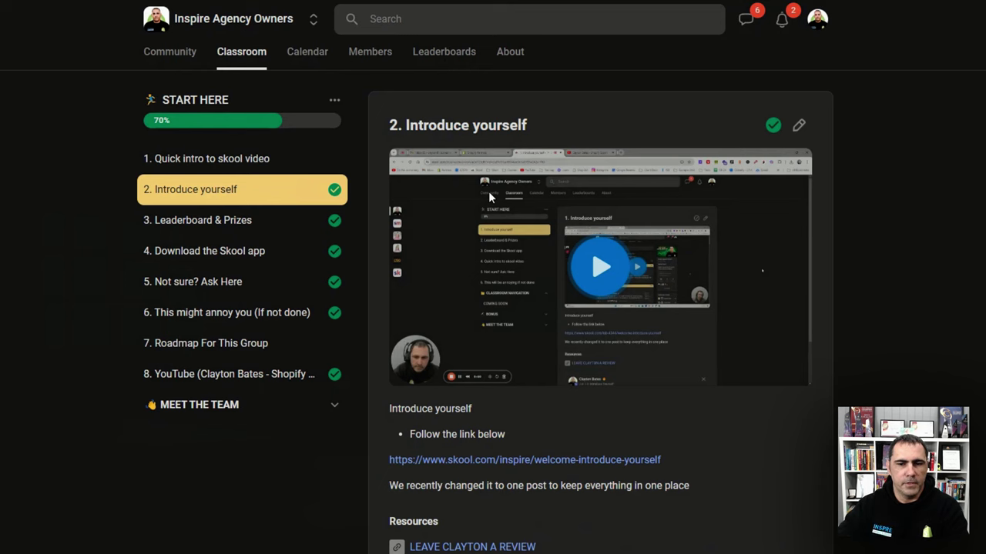
scroll(845, 215, down, 2)
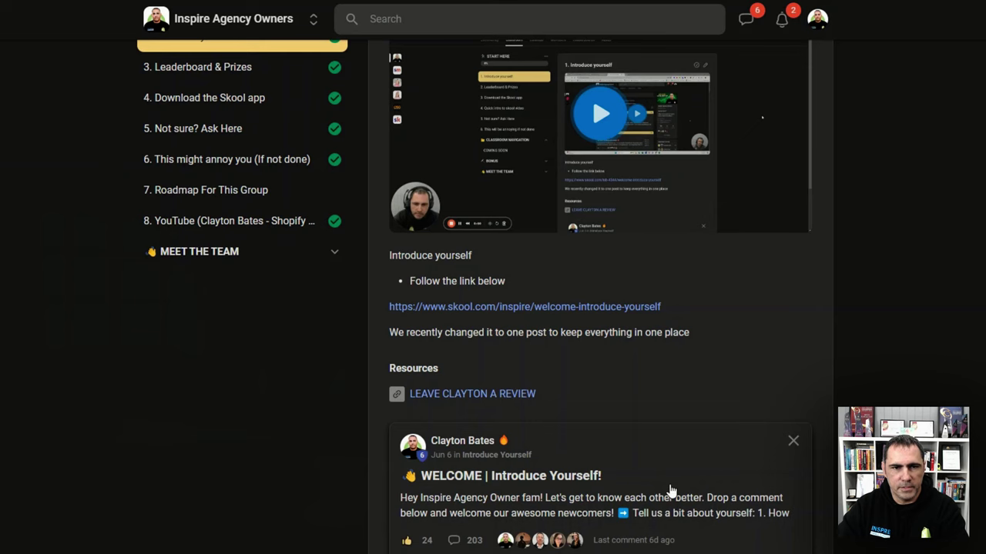
scroll(662, 491, up, 1)
scroll(670, 491, up, 3)
Return to the community feed and look at the pinned "WELCOME | Introduce Yourself!" post.
click(171, 51)
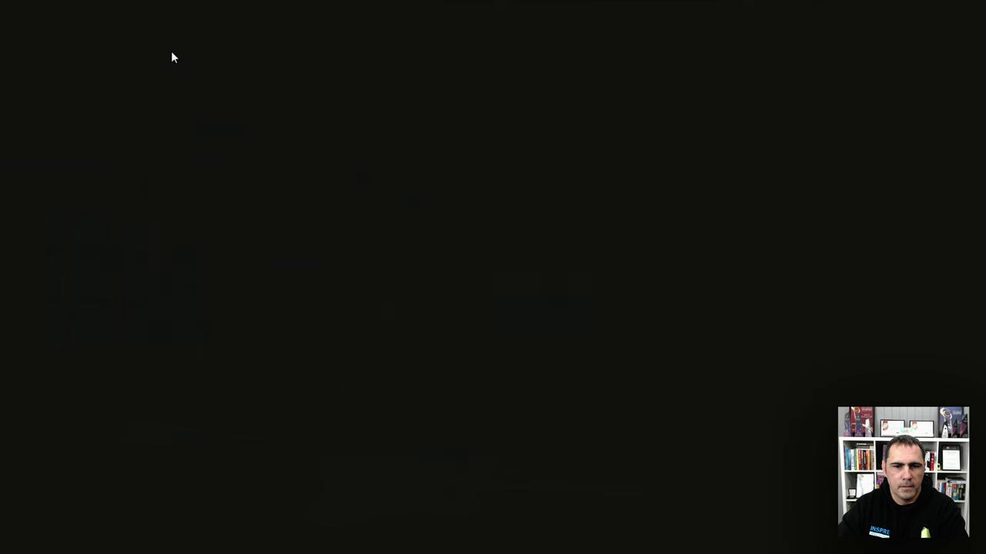
scroll(231, 258, down, 1)
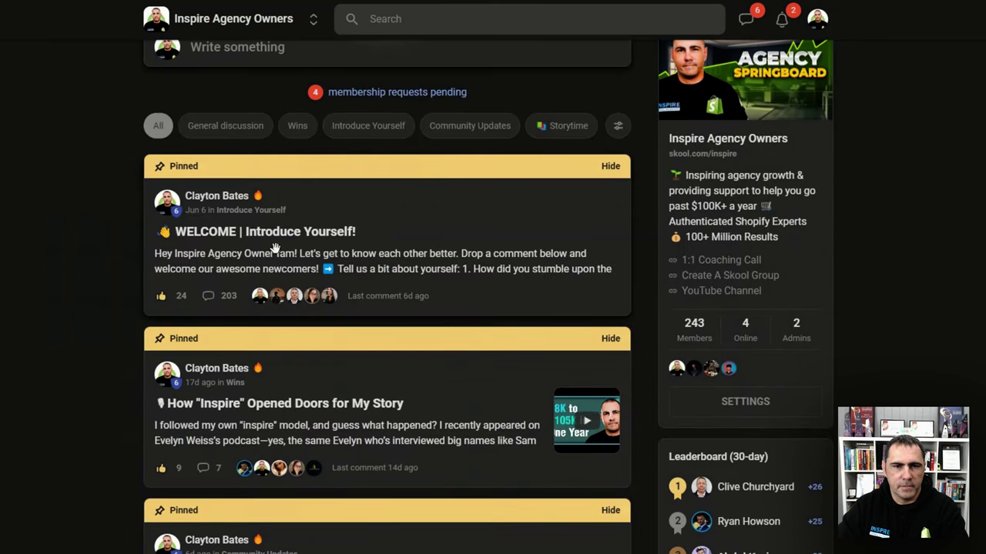
scroll(324, 262, up, 1)
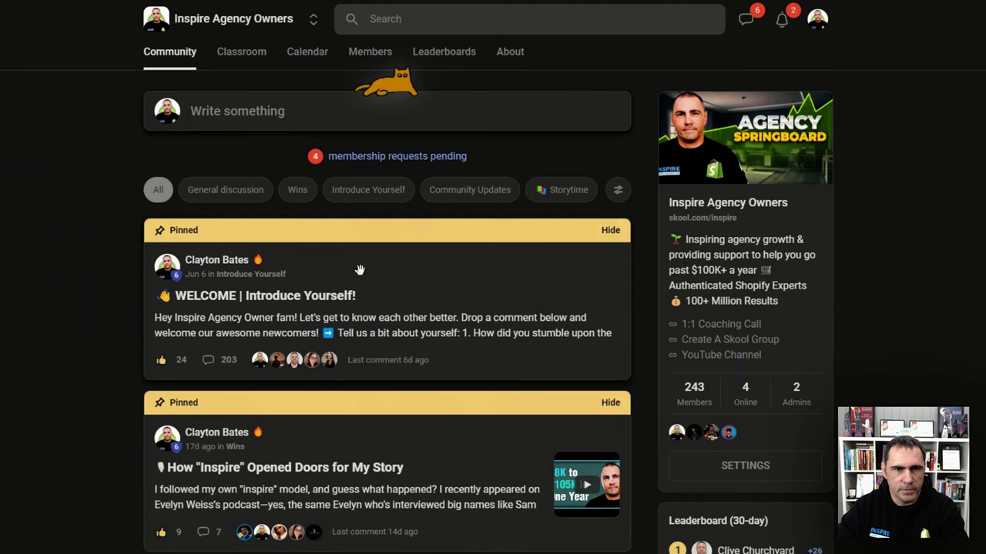
Reopen the START HERE course from the classroom and find the post attached to the "Introduce yourself" lesson.
click(251, 56)
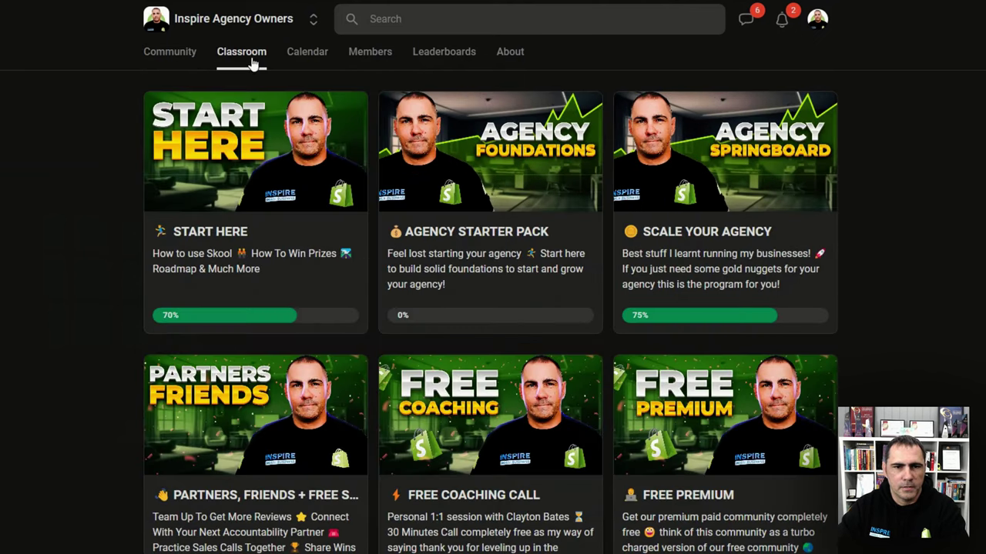
click(251, 174)
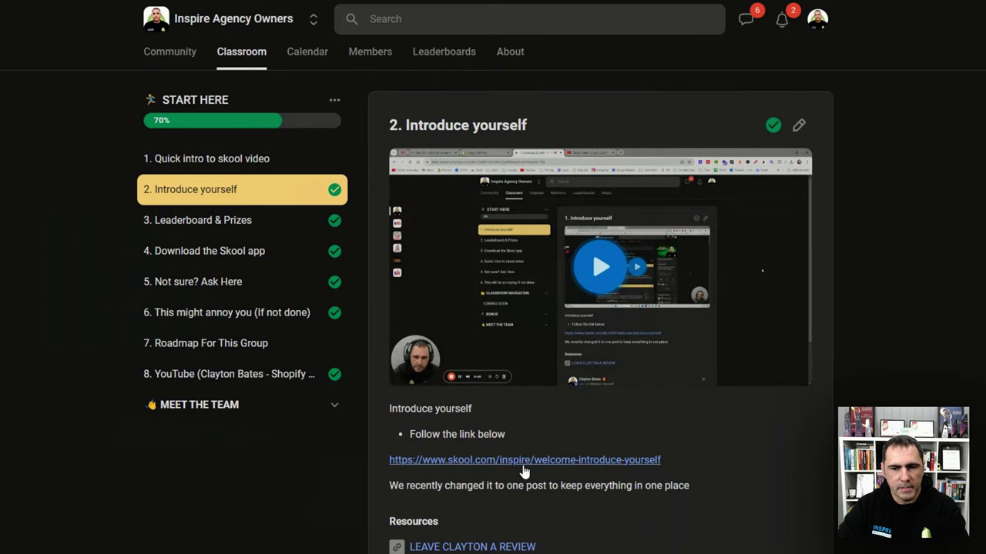
scroll(725, 431, down, 2)
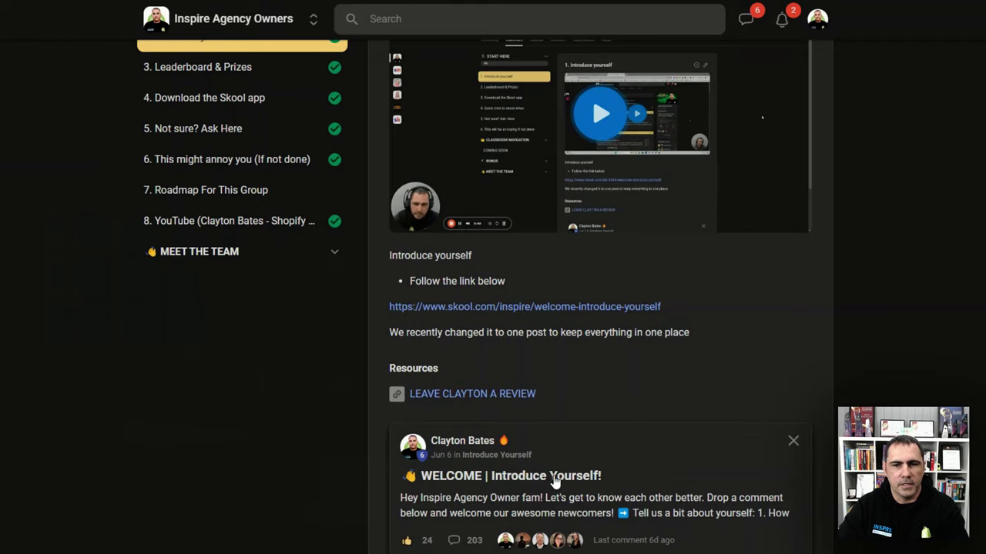
Open the attached "WELCOME | Introduce Yourself!" post, read its questions for new members, and close it.
click(551, 476)
click(896, 266)
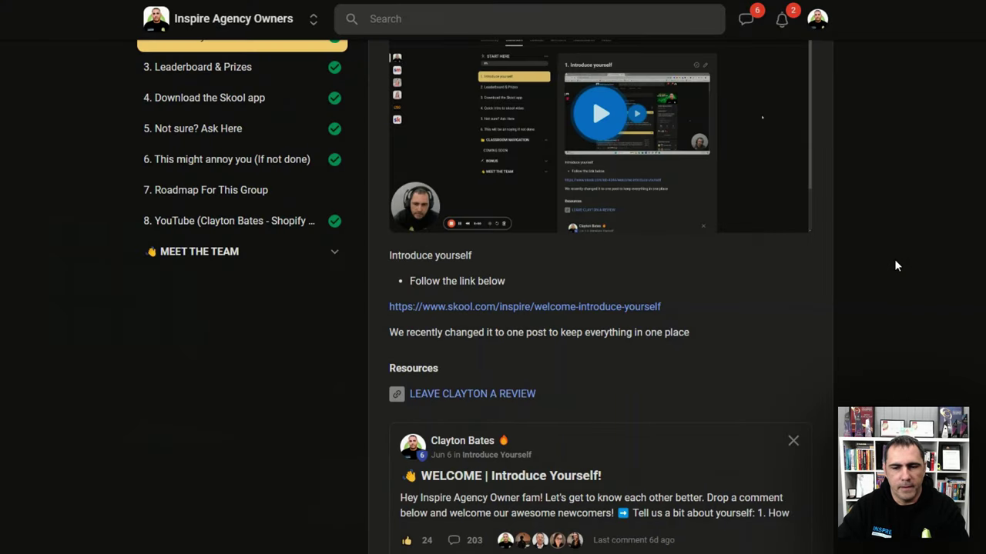
click(613, 464)
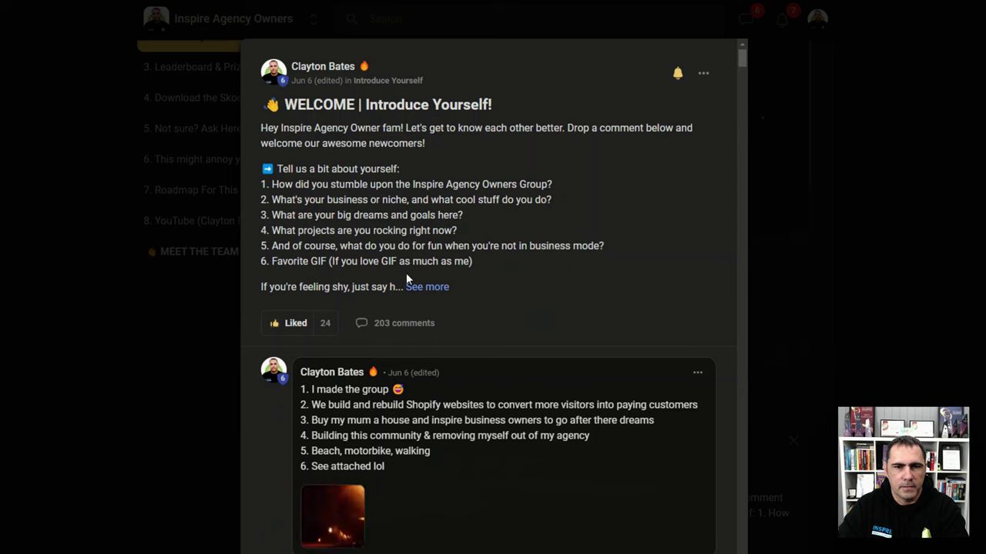
mouse_move(272, 184)
mouse_down()
mouse_move(471, 214)
mouse_move(495, 264)
mouse_move(287, 185)
mouse_up()
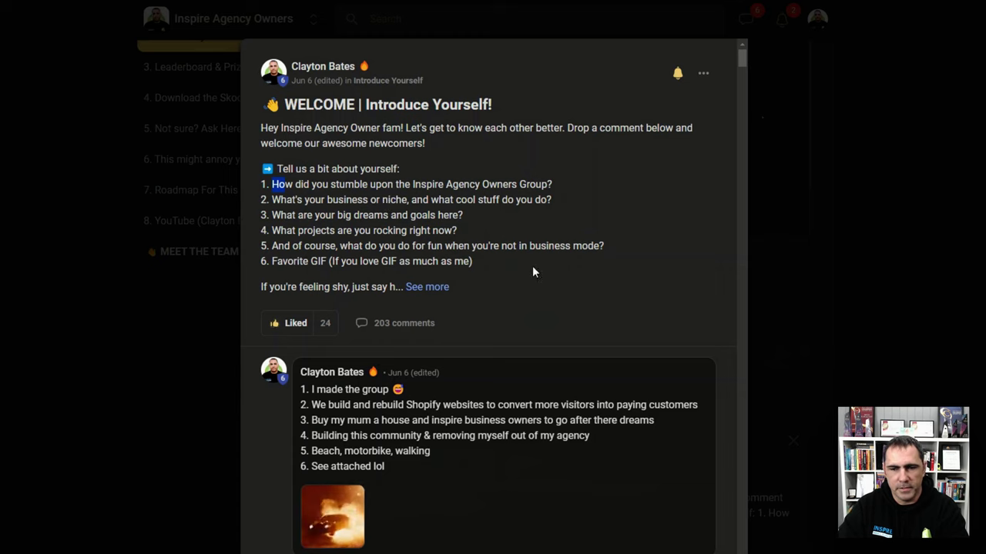
click(936, 312)
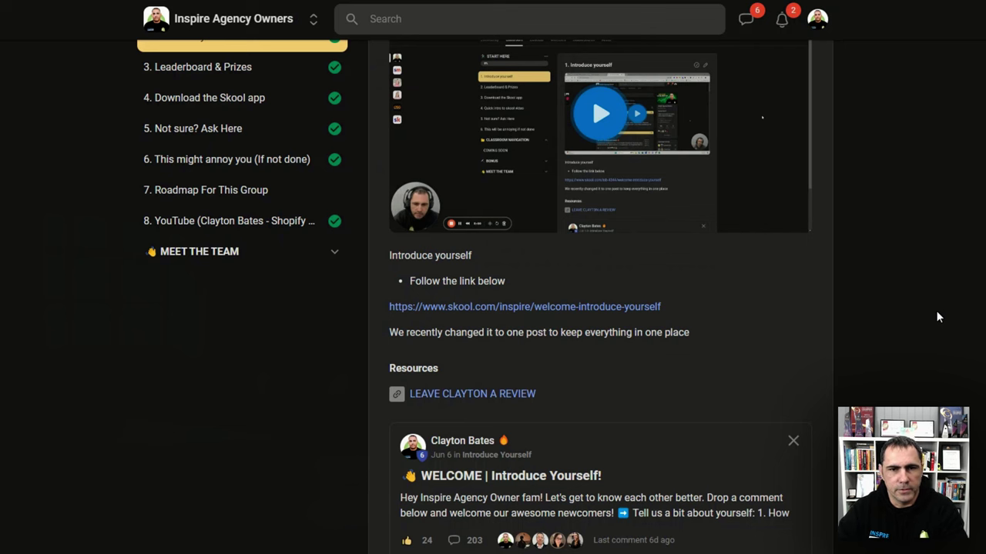
View the START HERE lessons "Leaderboard & Prizes", "Download the Skool app" and "Not sure? Ask Here" in order.
scroll(935, 310, up, 2)
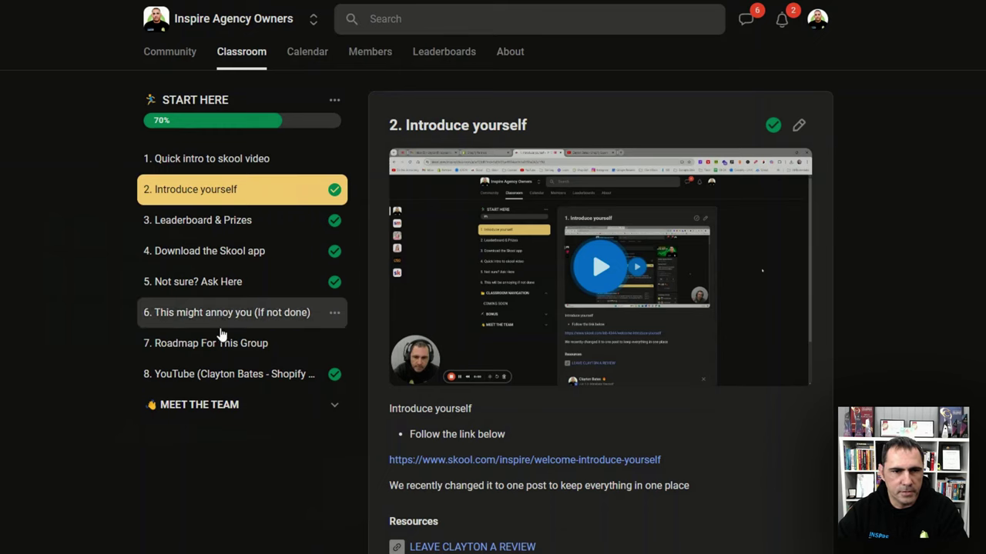
click(209, 221)
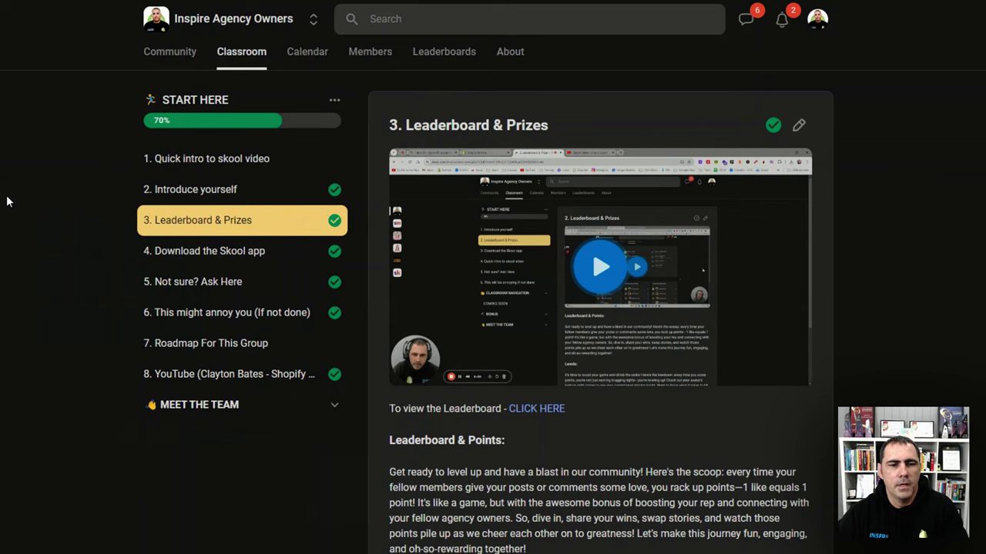
click(201, 255)
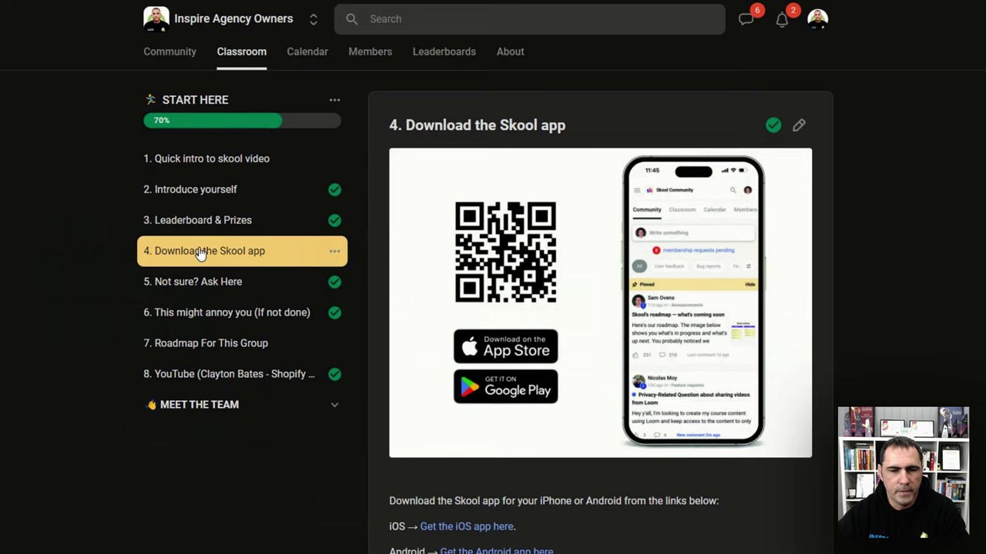
click(247, 285)
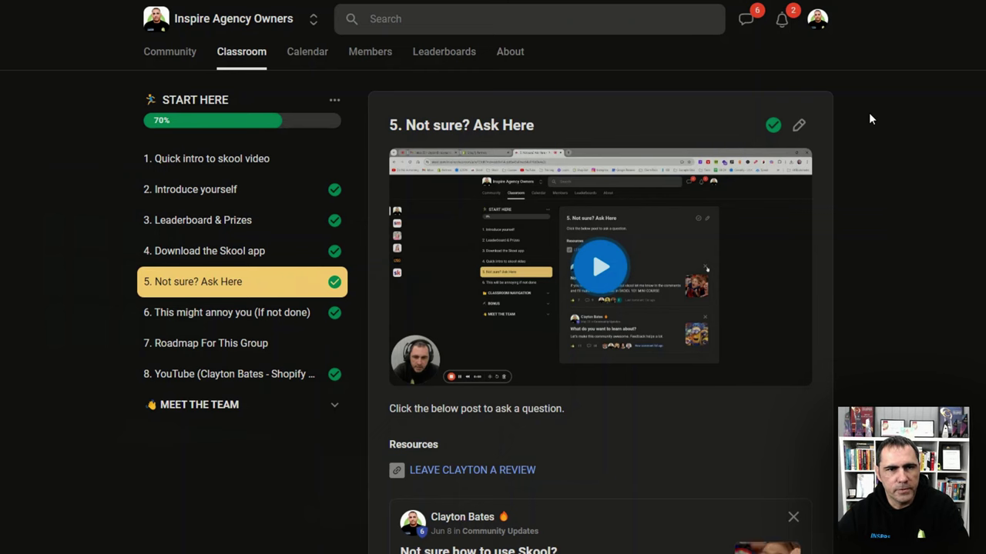
Visit the community feed, look at the START HERE course again, and return to the classroom's course overview.
click(175, 62)
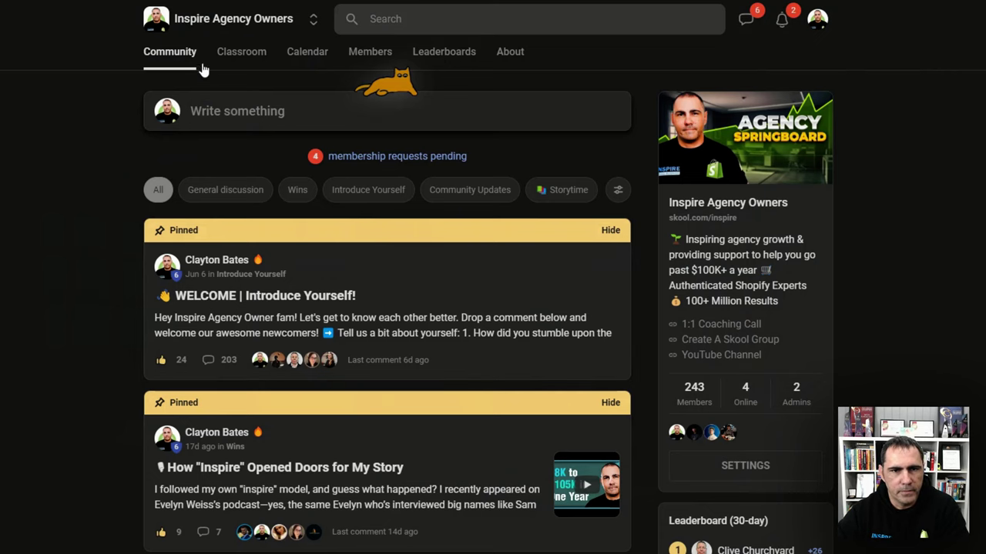
click(245, 55)
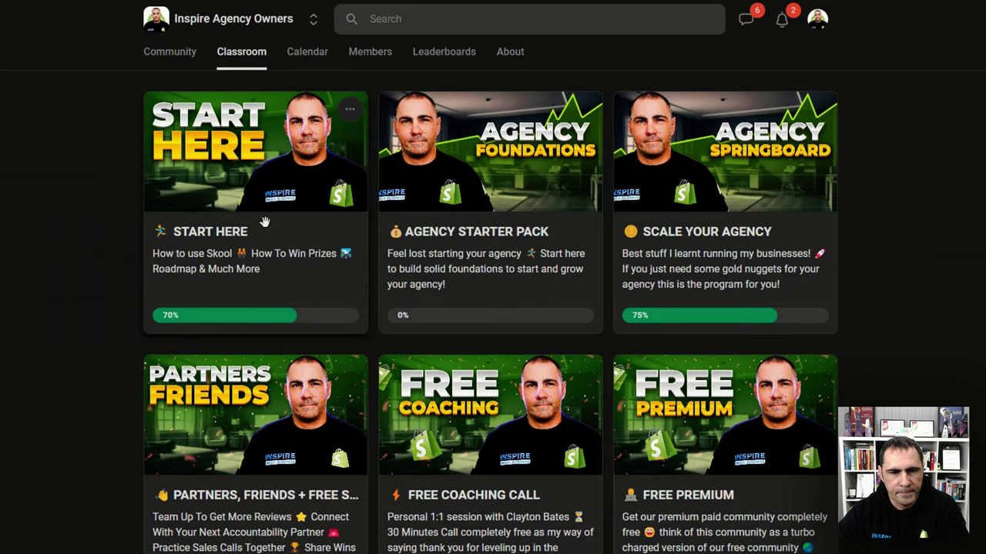
click(245, 259)
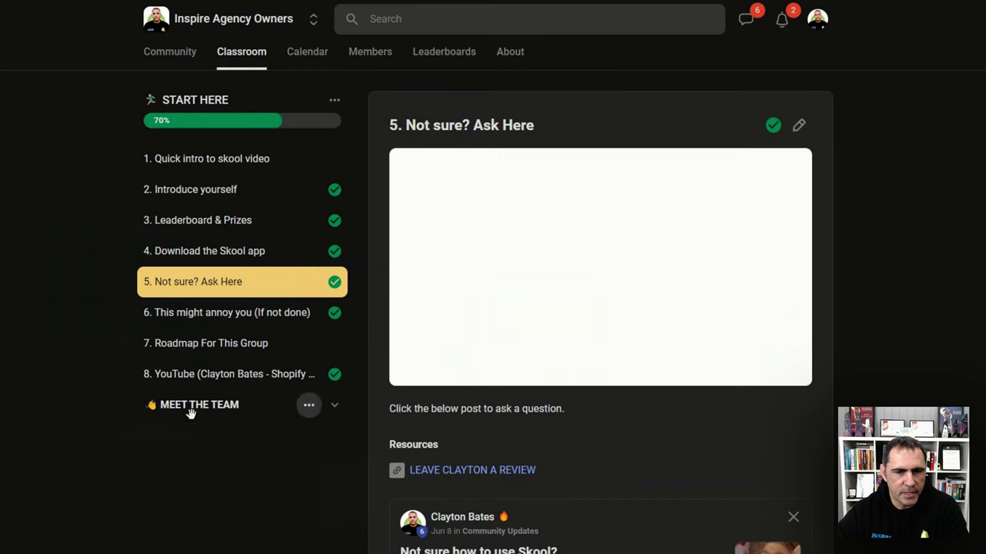
click(243, 54)
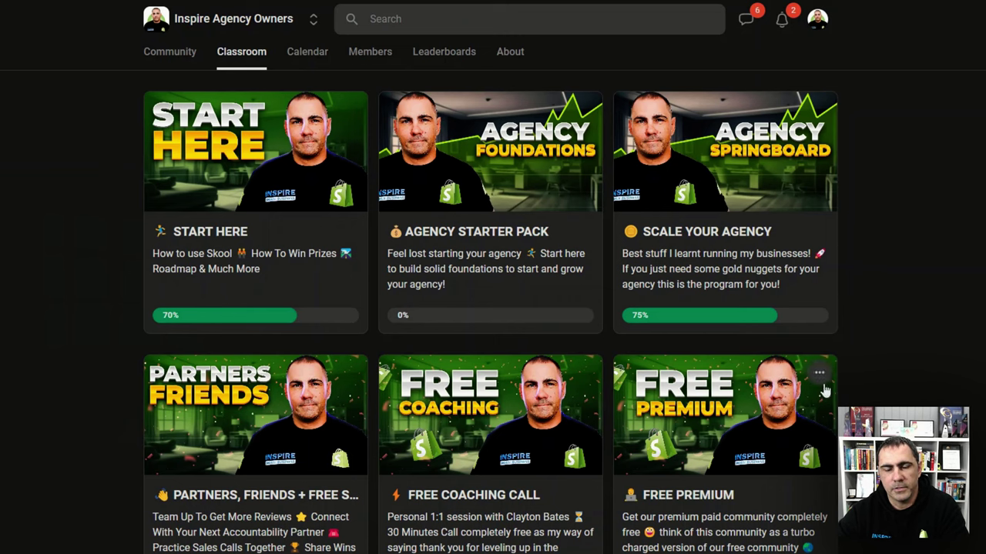
Open the leaderboards and examine the rewards unlocked at Level 1 - Noob, Level 2 - Contributor and Level 3 - Inspired.
click(440, 52)
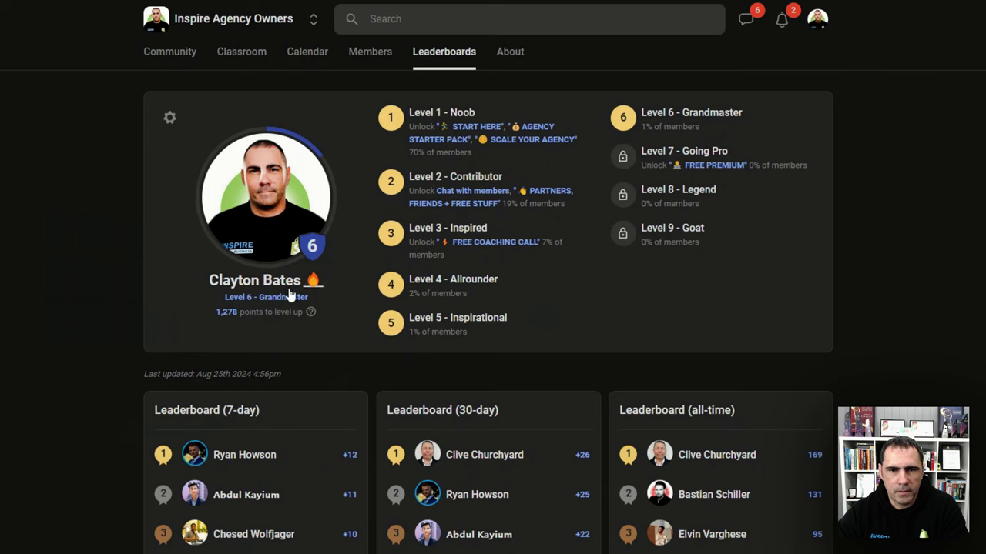
drag(410, 111, 520, 89)
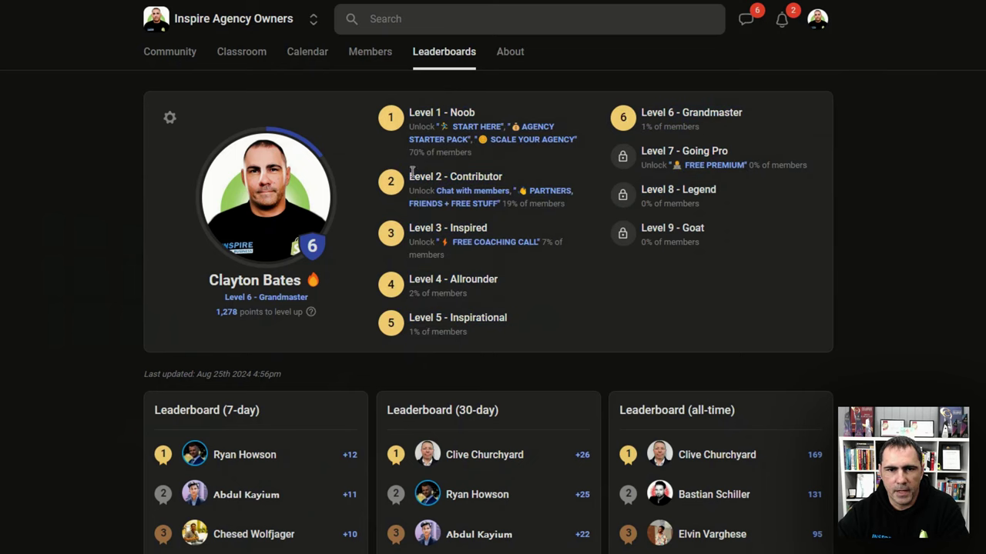
drag(410, 176, 505, 175)
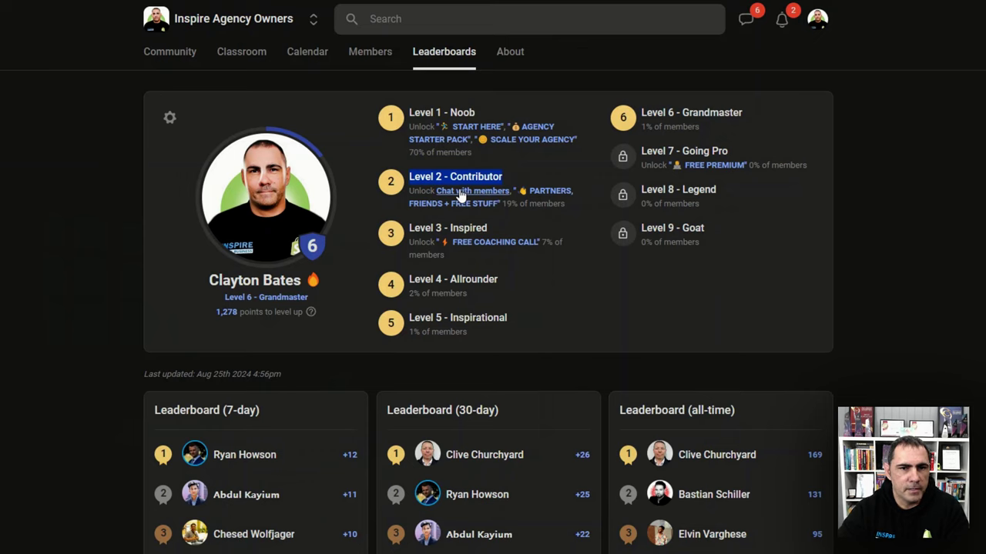
click(514, 178)
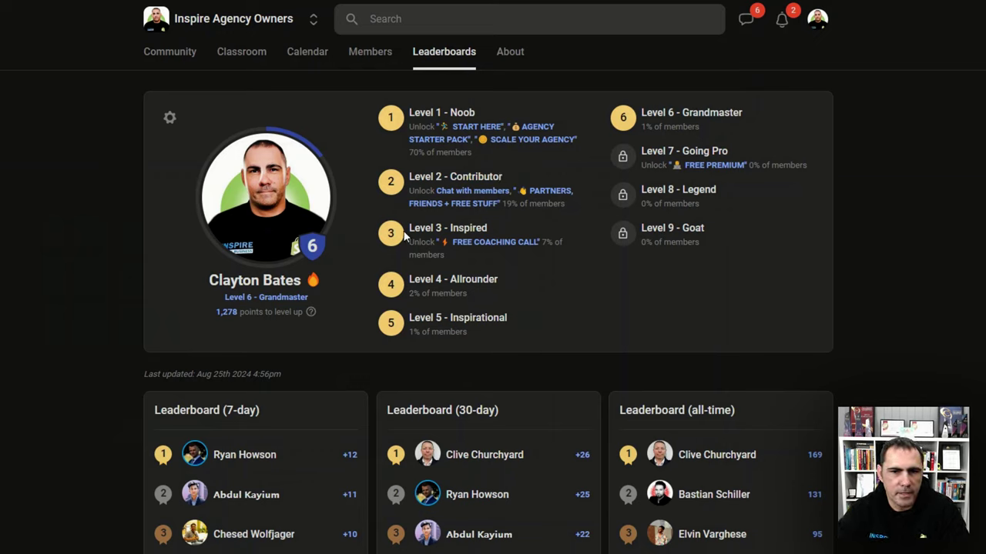
mouse_move(410, 228)
mouse_down()
mouse_move(500, 228)
mouse_move(412, 228)
mouse_up()
click(501, 233)
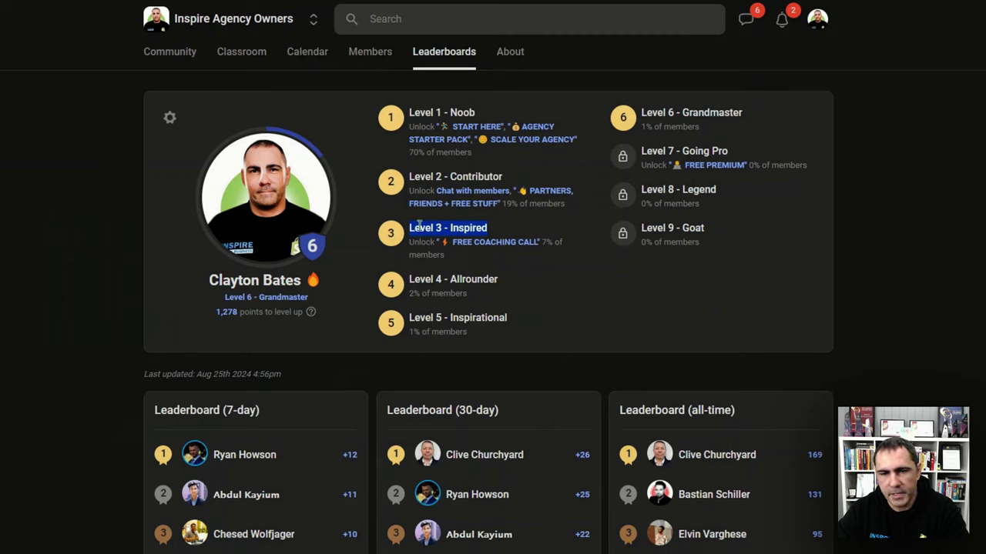
double_click(488, 227)
click(491, 233)
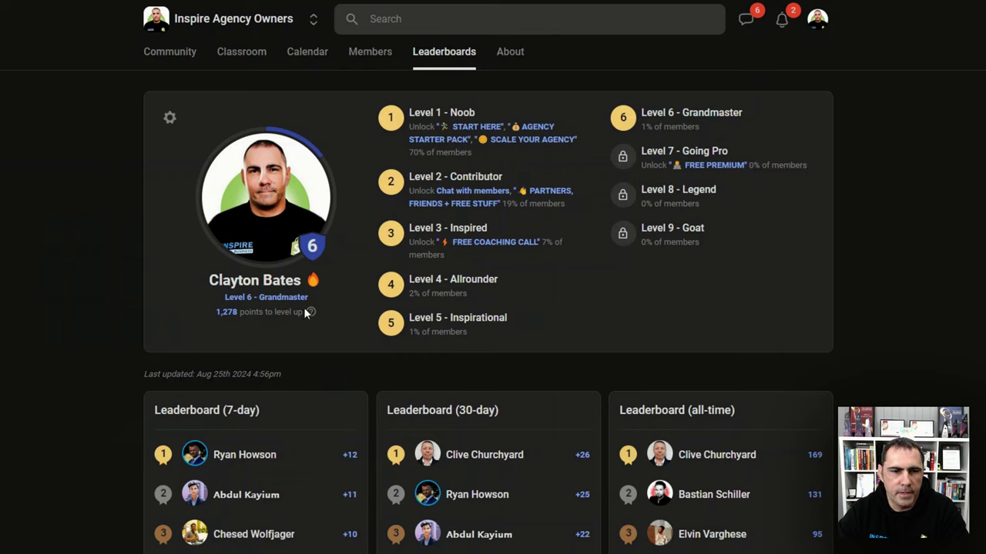
mouse_move(224, 299)
mouse_down()
mouse_move(294, 301)
mouse_move(224, 299)
mouse_up()
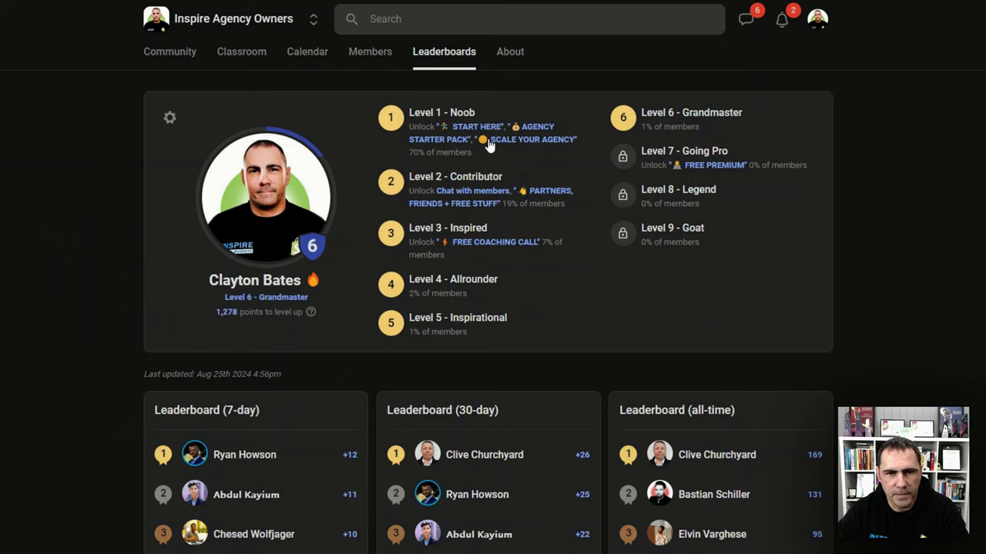
mouse_move(480, 113)
mouse_down()
mouse_move(408, 114)
mouse_move(471, 114)
mouse_move(476, 123)
mouse_up()
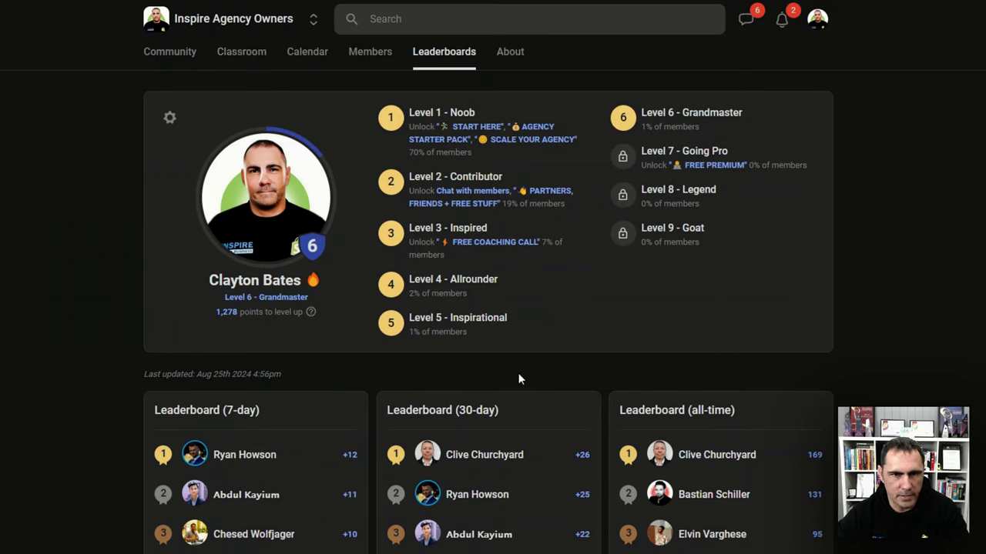
Start a new course in the classroom with the name "TEST" and the description "Test Classroom".
click(243, 53)
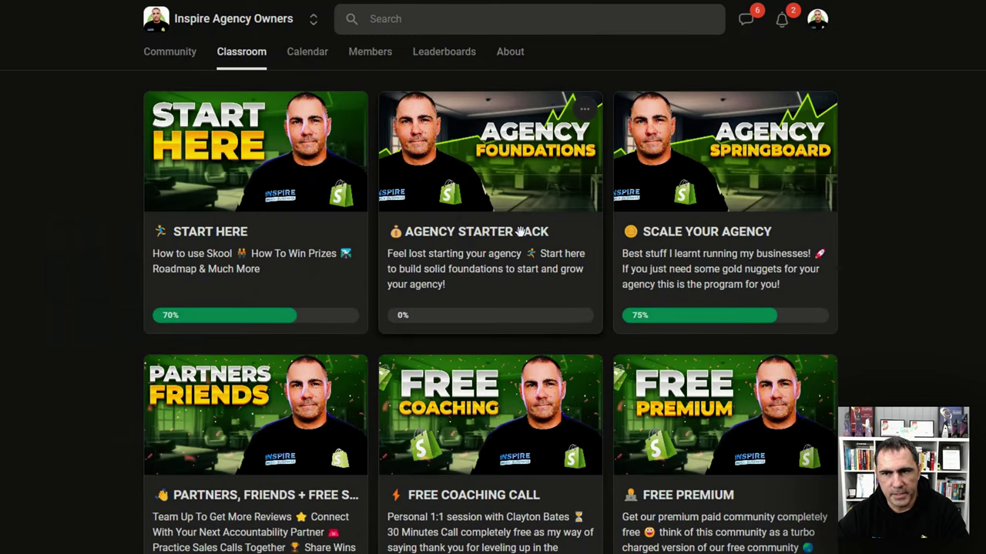
scroll(491, 429, down, 15)
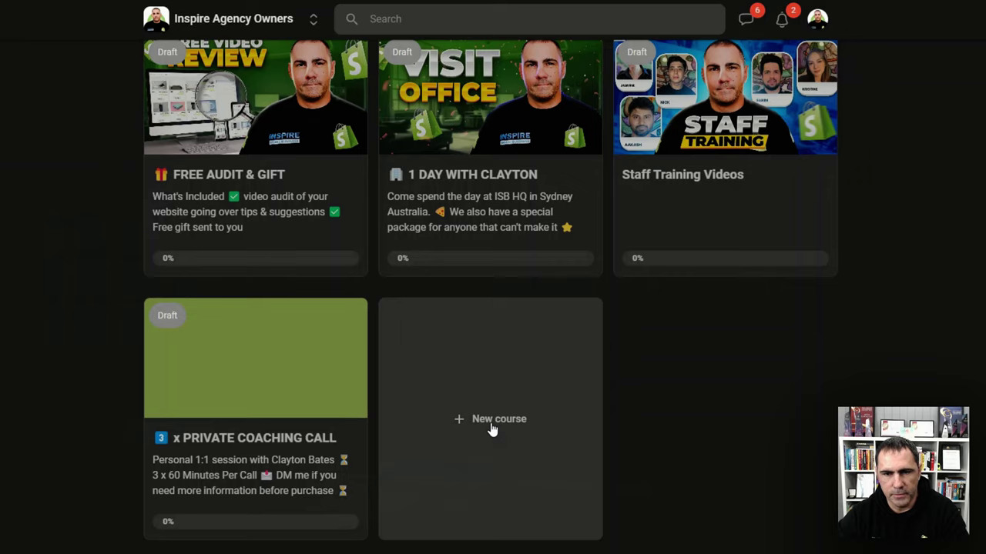
click(491, 425)
click(319, 120)
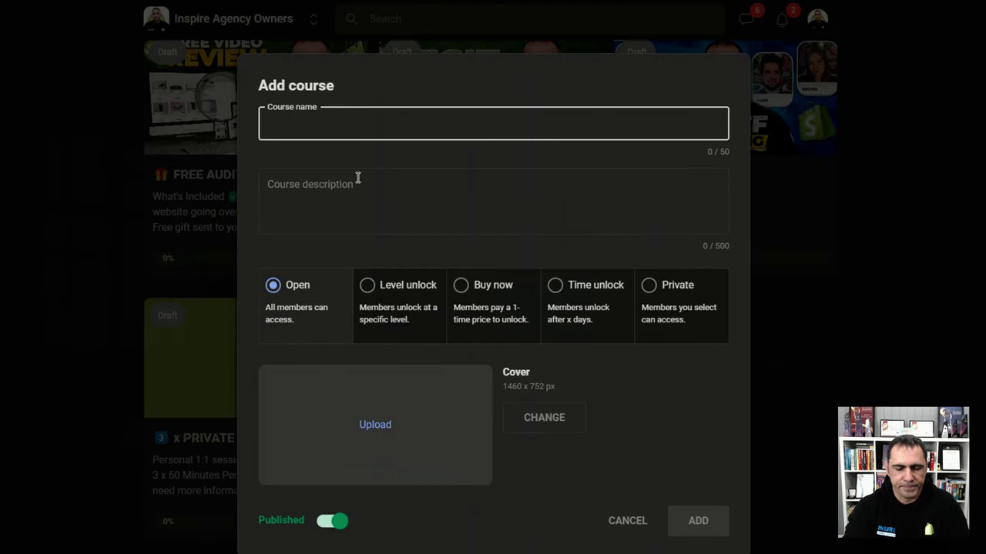
text(TEST)
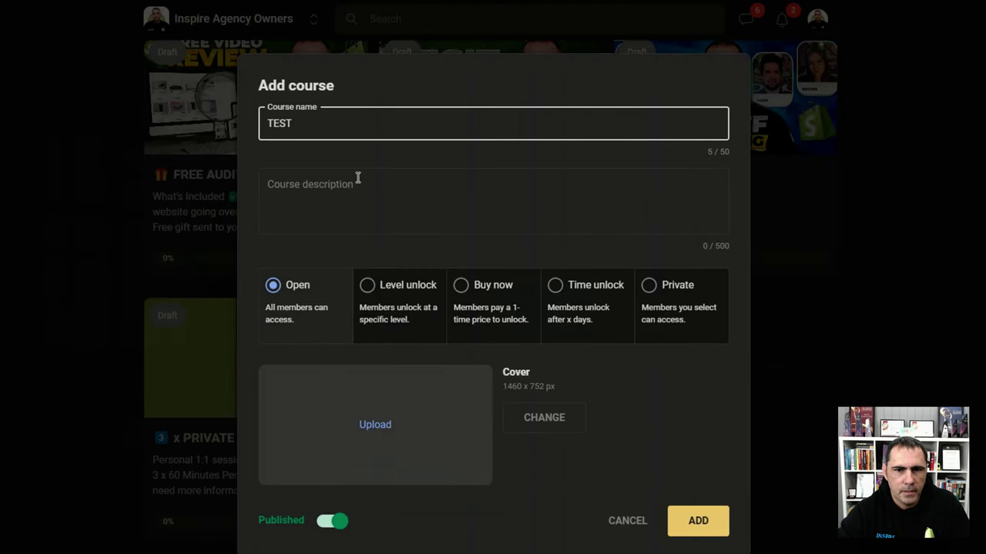
click(372, 189)
text(Tes)
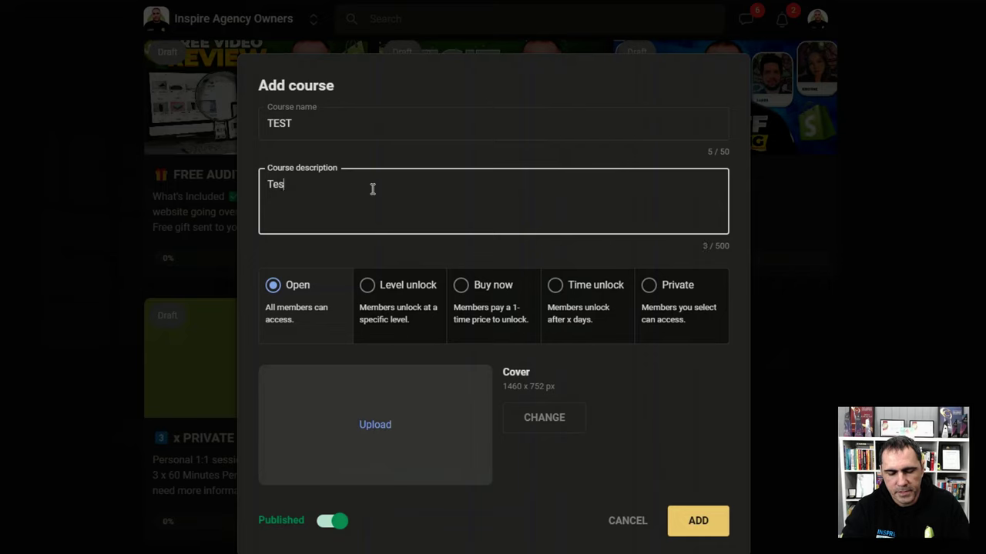
text(t )
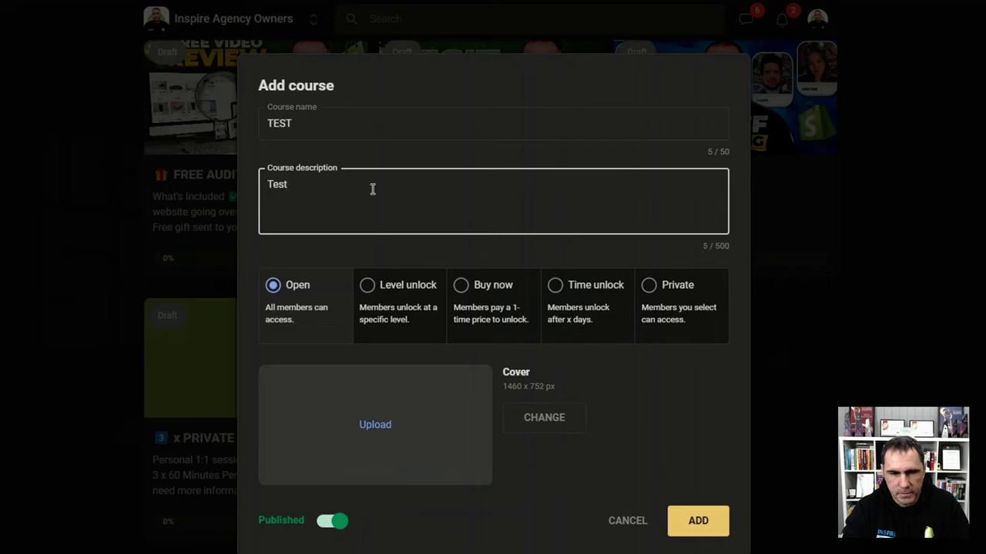
text(Classroom)
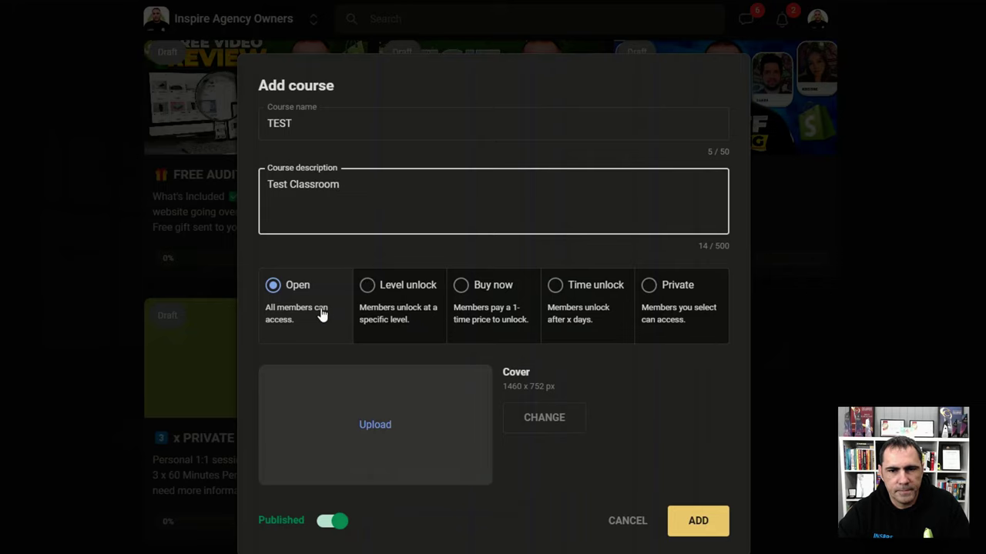
Try the Level unlock access option for the course, with access starting at level 5.
click(394, 297)
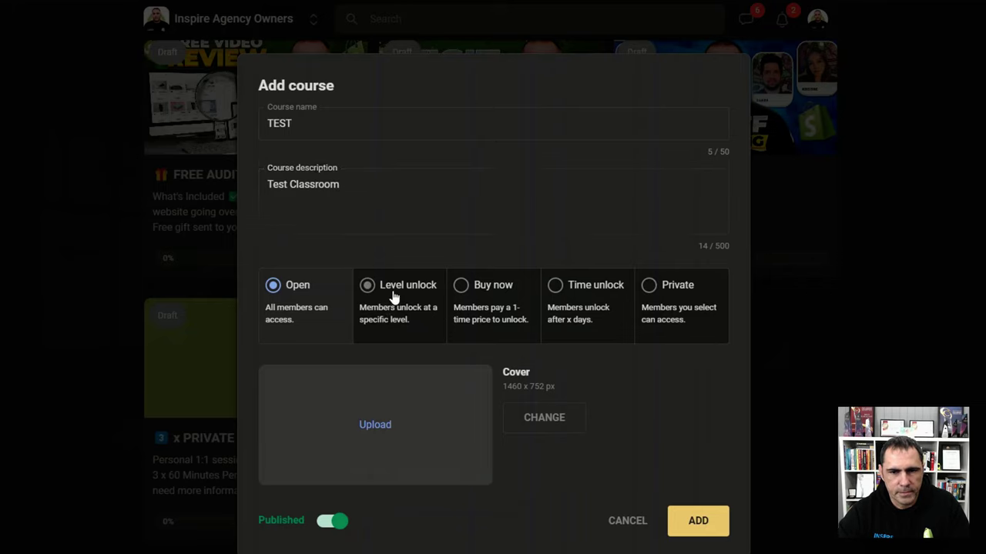
click(323, 357)
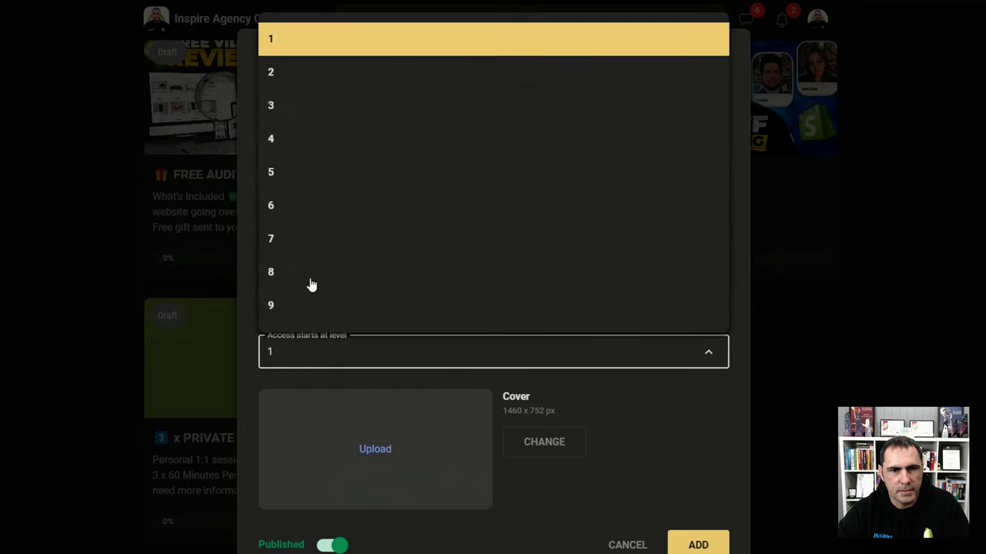
click(316, 171)
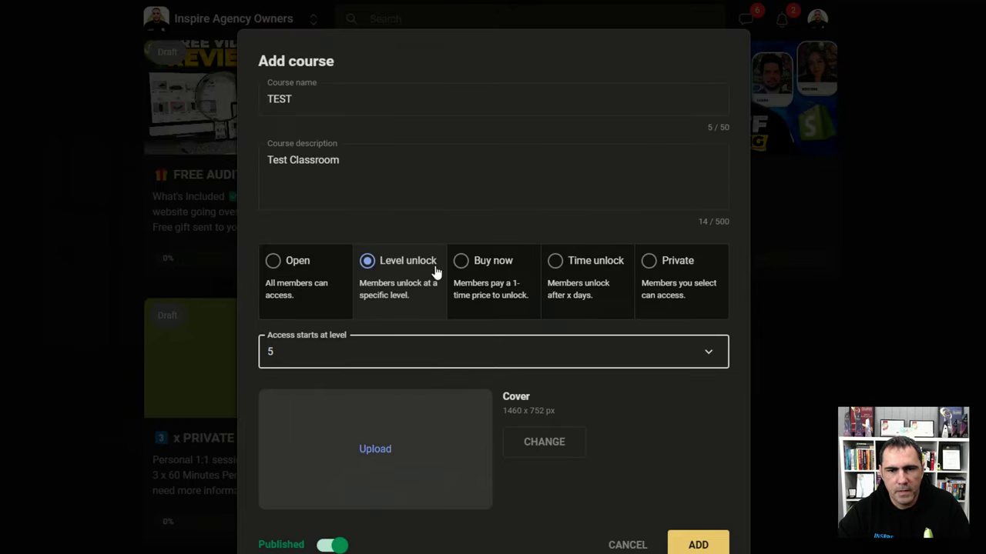
Try Buy now access at a one-time price of $999 and Time unlock access starting at day 30.
click(493, 279)
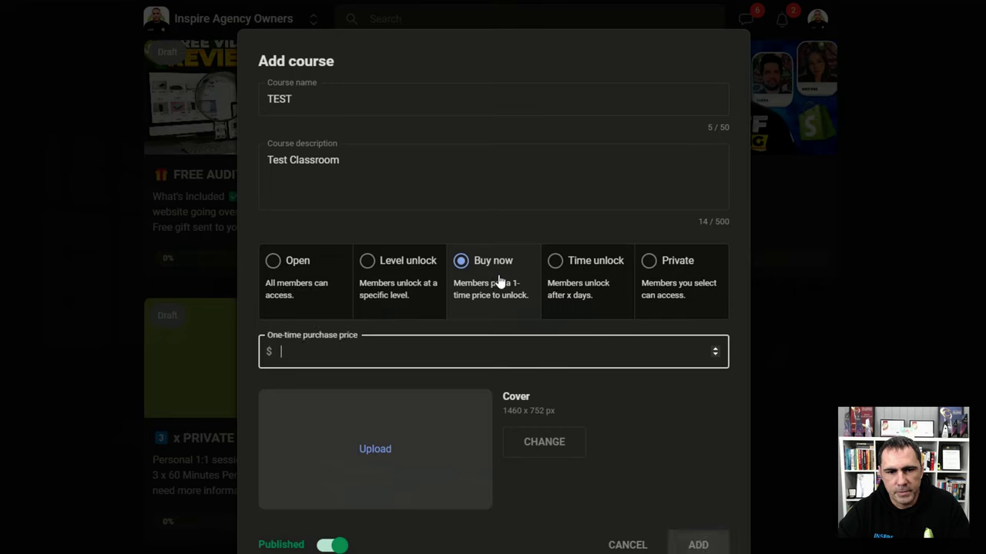
text(999)
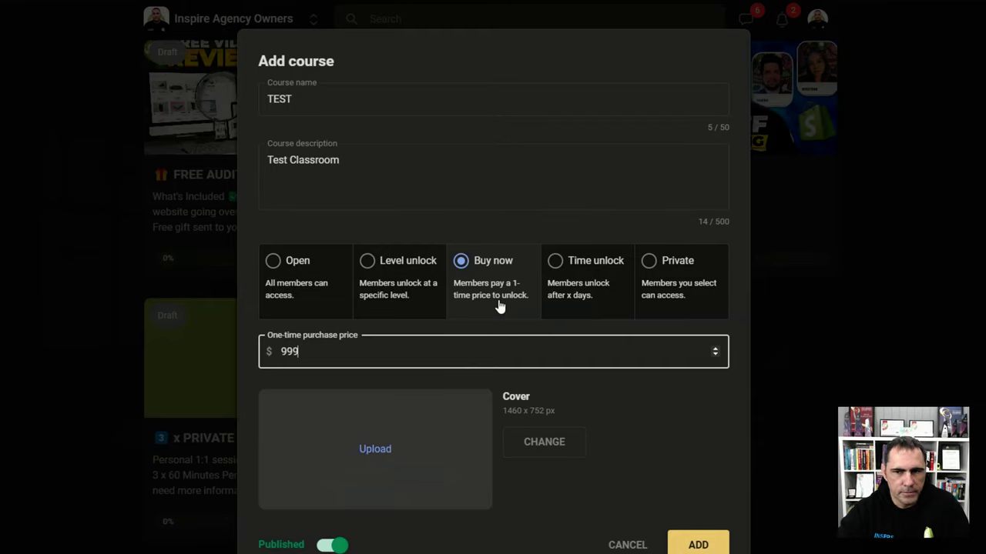
click(582, 283)
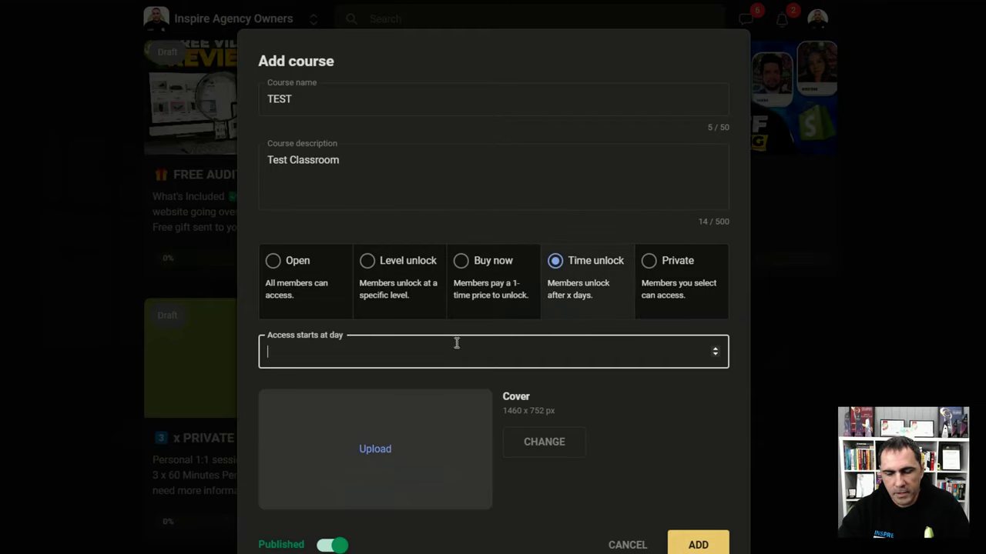
text(30)
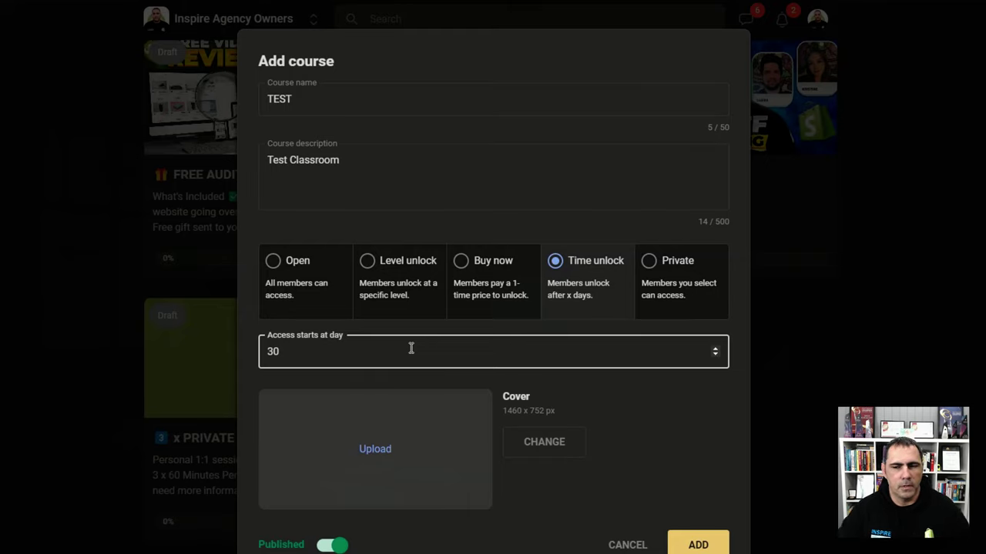
Set the course access to Private, try its Draft status, and add the course as Published.
click(652, 291)
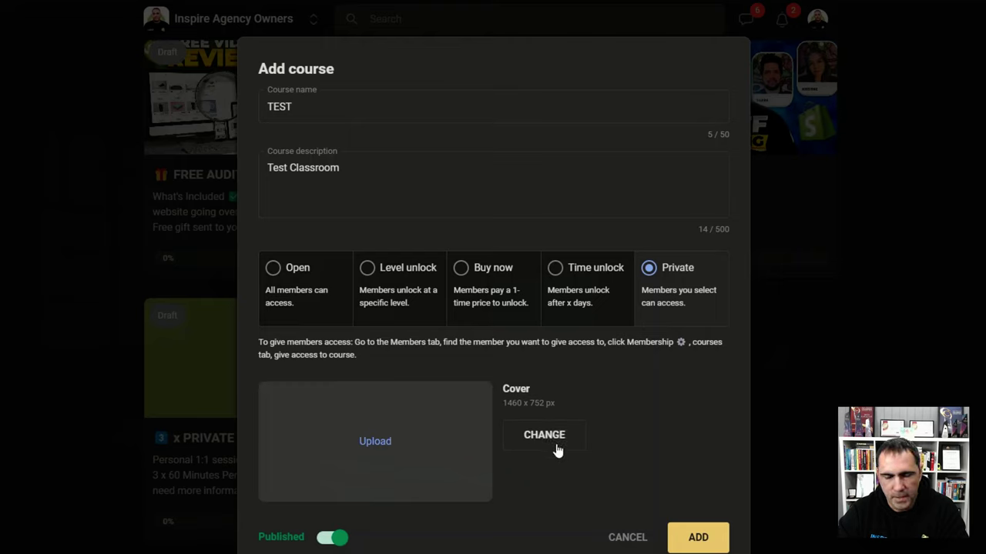
mouse_move(567, 406)
mouse_down()
mouse_move(505, 388)
mouse_move(561, 407)
mouse_up()
click(529, 409)
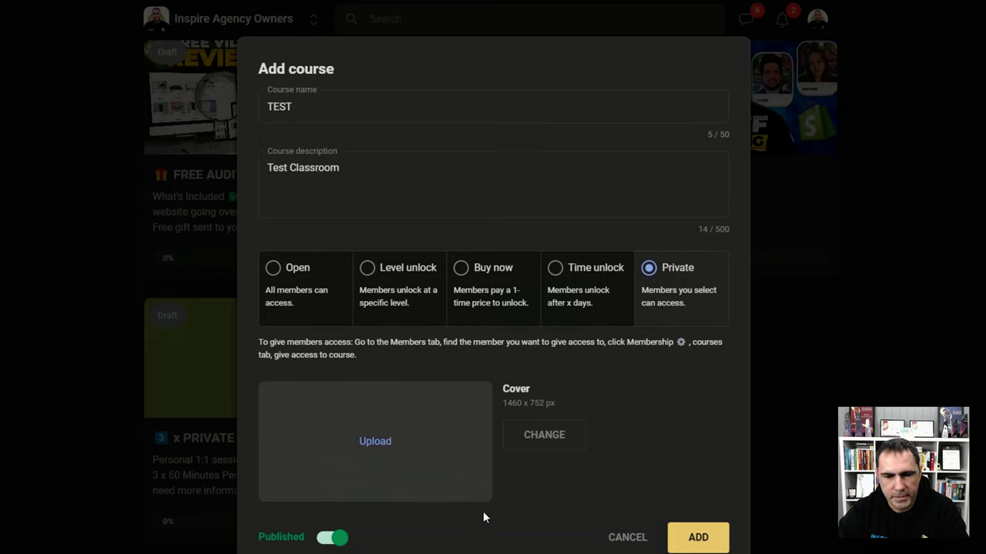
click(327, 541)
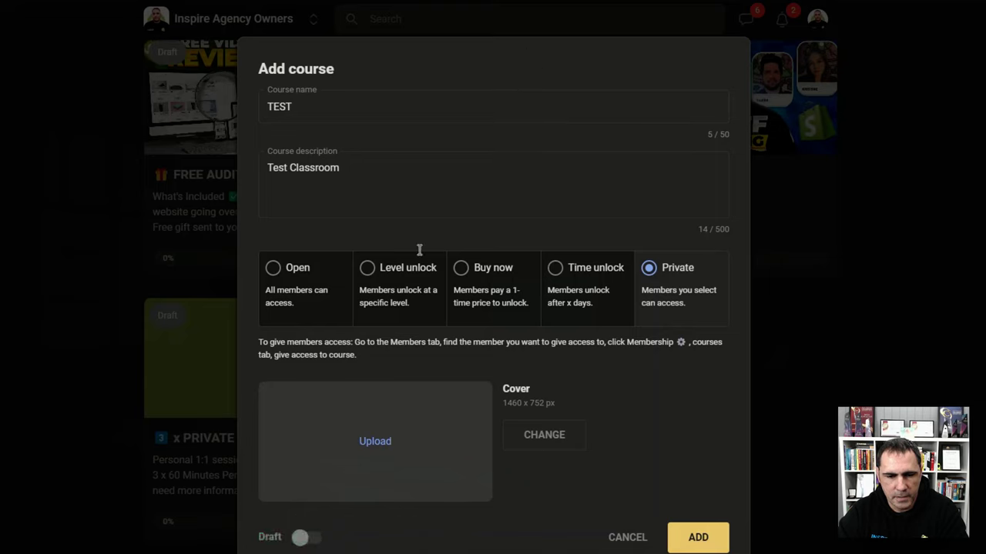
click(307, 538)
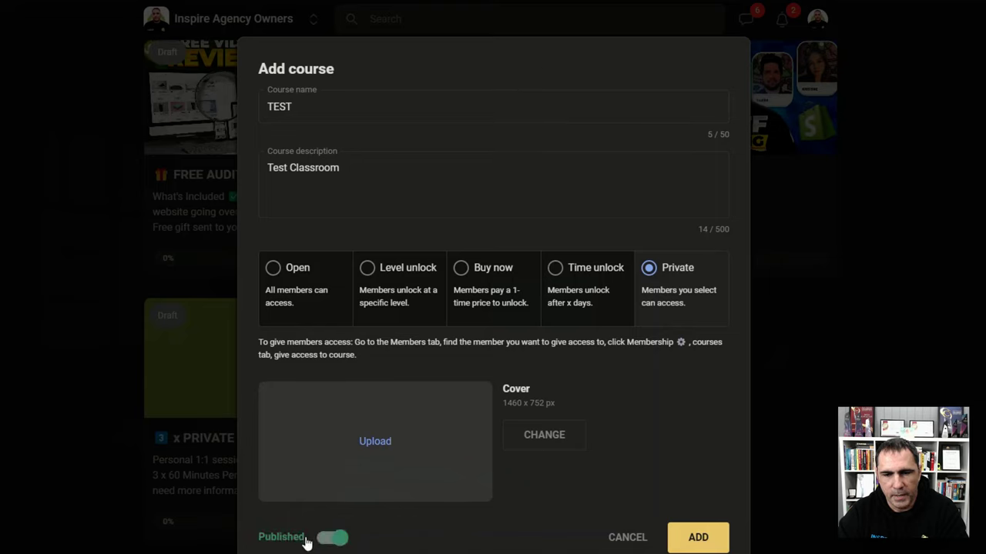
click(696, 539)
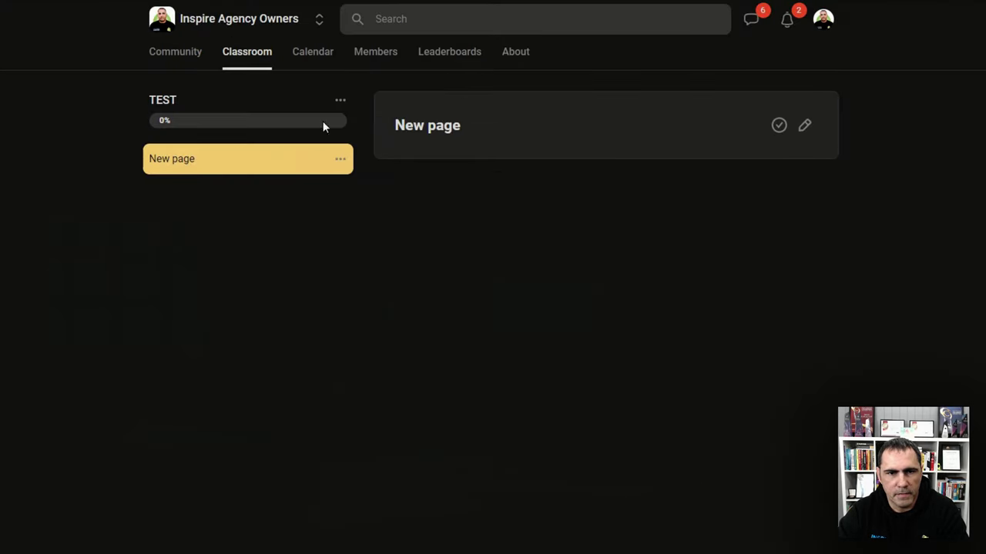
Add a published folder named "TEST FOLDER" to the TEST course.
click(340, 101)
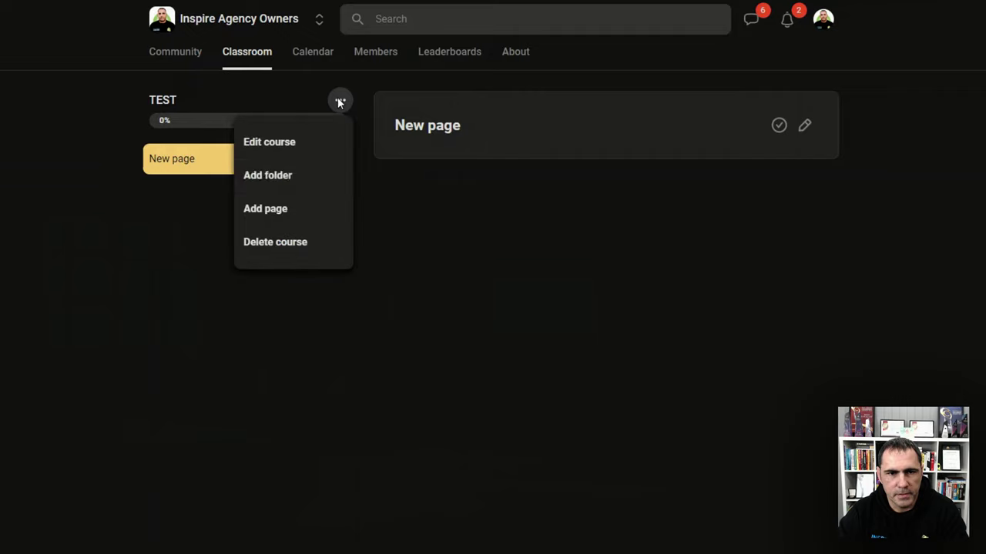
click(281, 177)
click(431, 282)
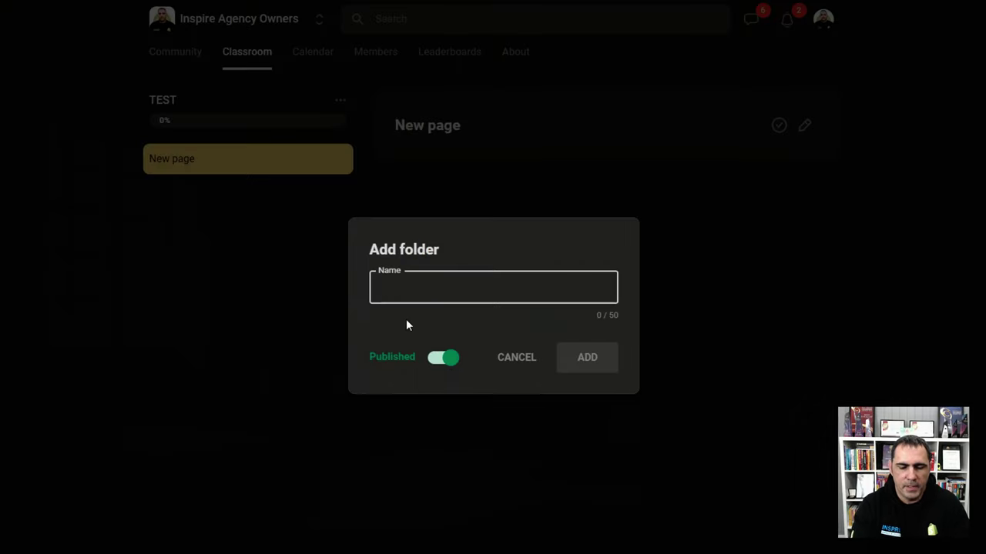
text(TEST FO)
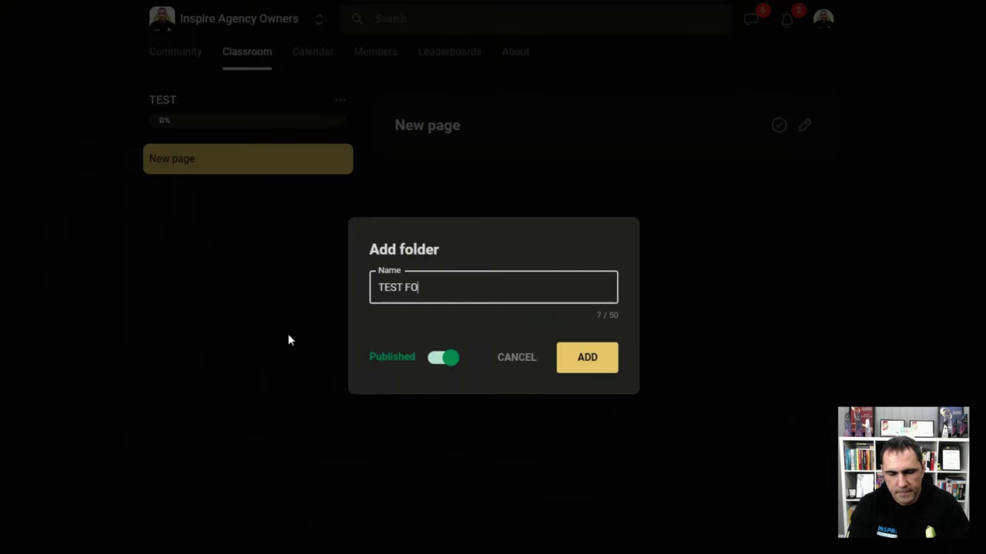
text(LDER)
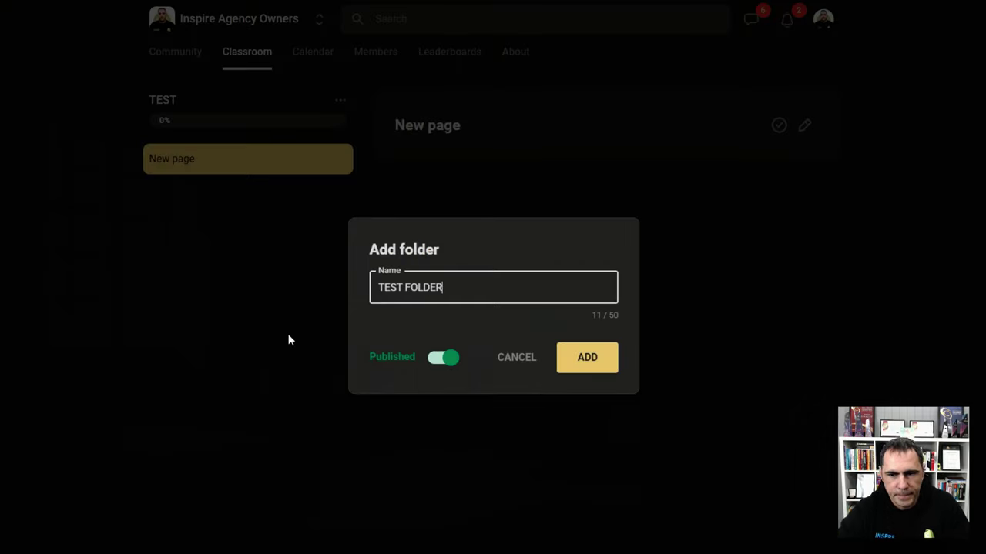
click(562, 357)
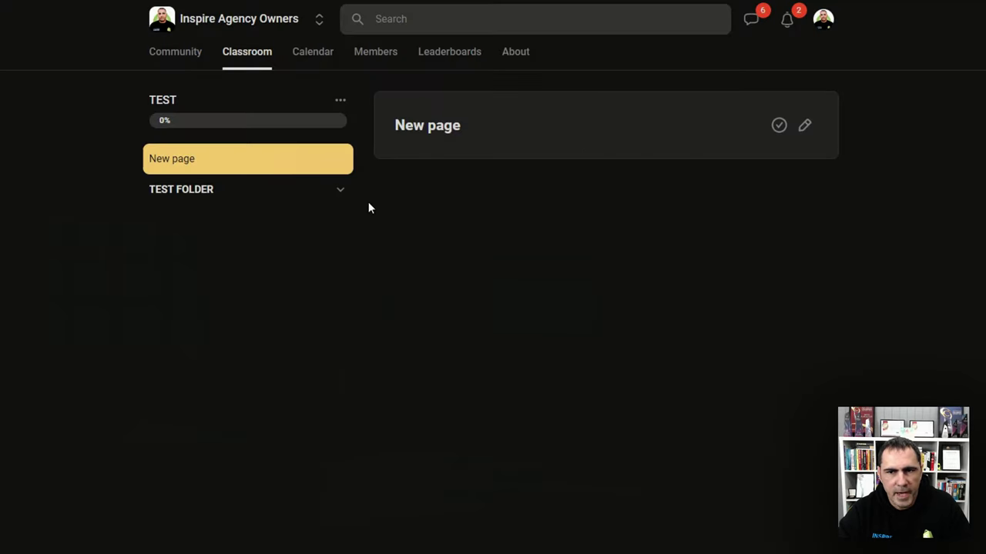
Add a page inside TEST FOLDER and title it "Test Page 1".
click(314, 190)
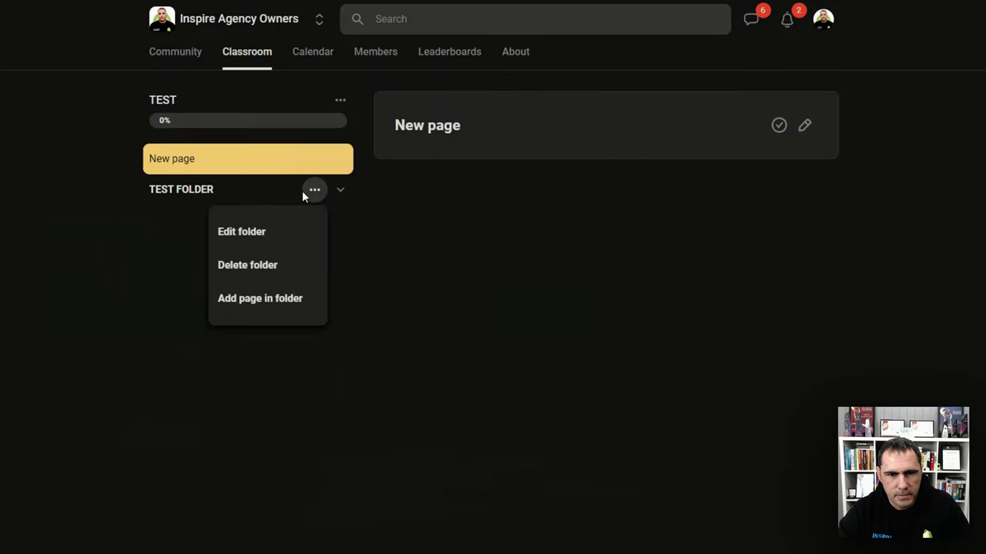
click(254, 298)
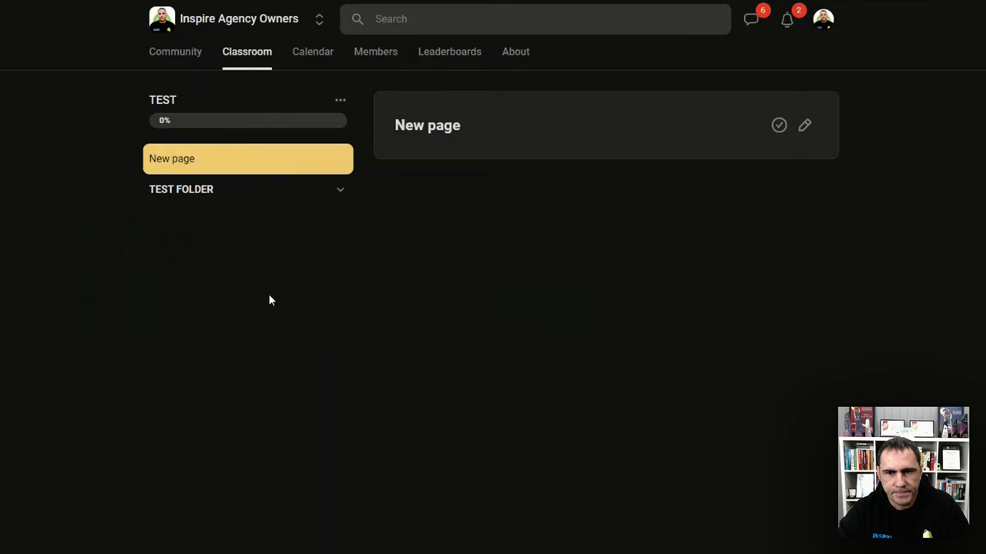
click(805, 125)
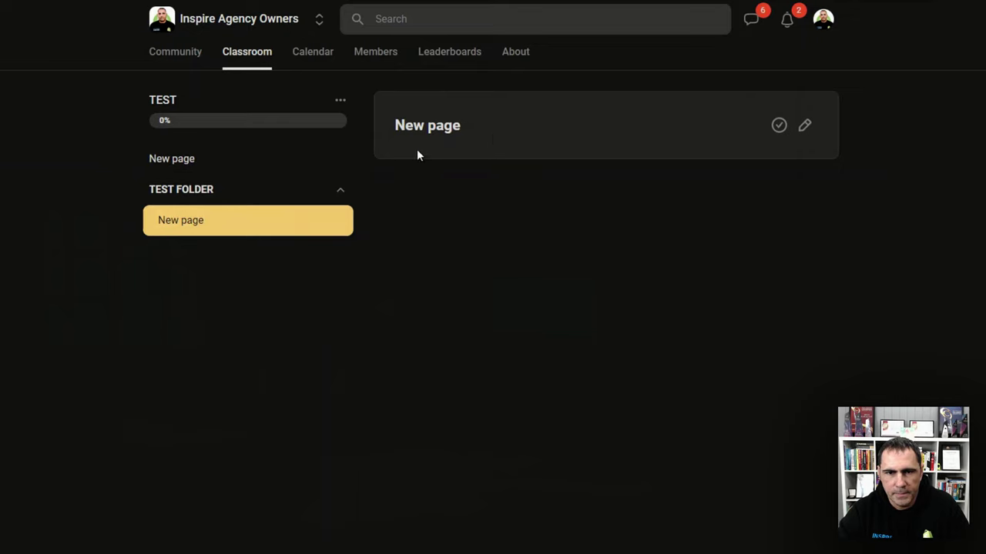
key(ctrl+a)
text(T)
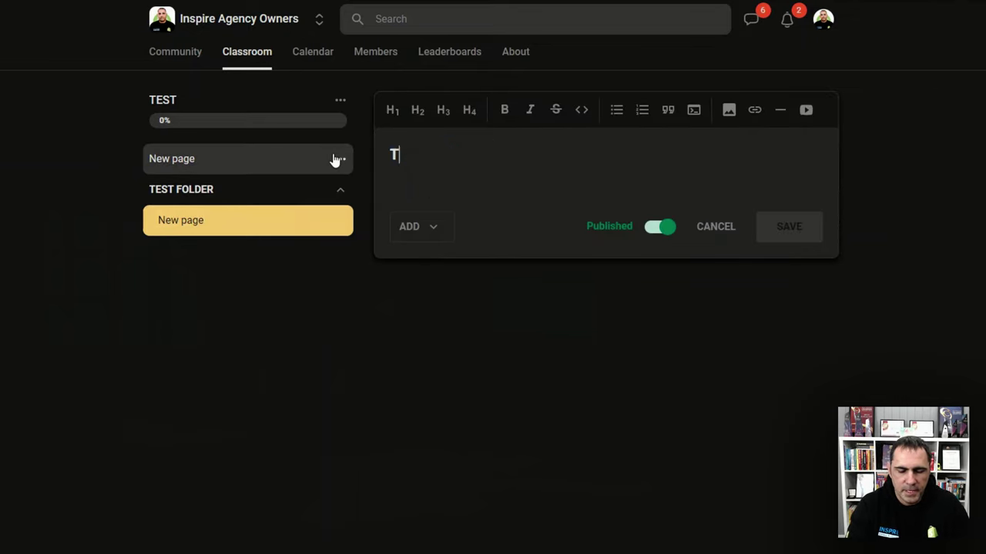
text(est Page 1)
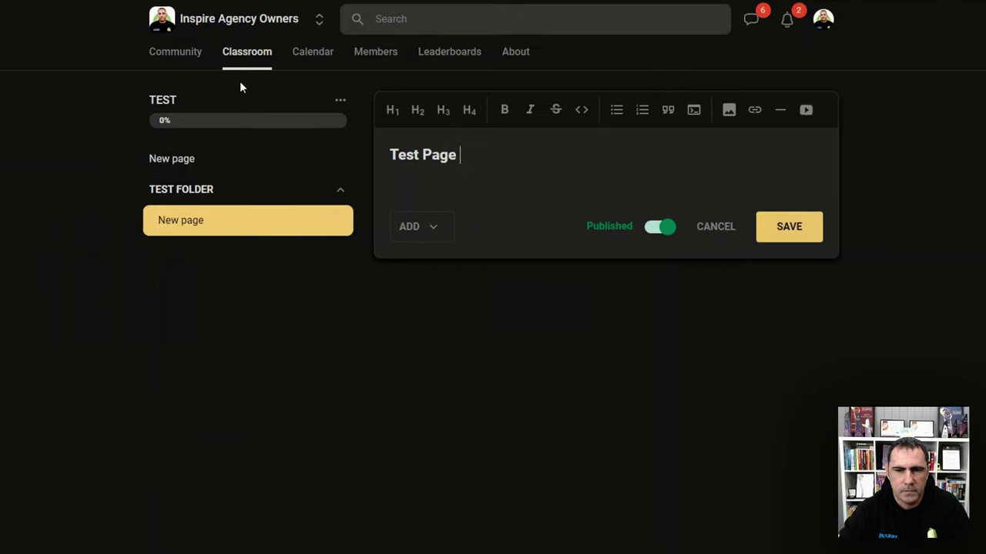
Enter "Test Page" as the body text beneath the Test Page 1 title.
click(457, 187)
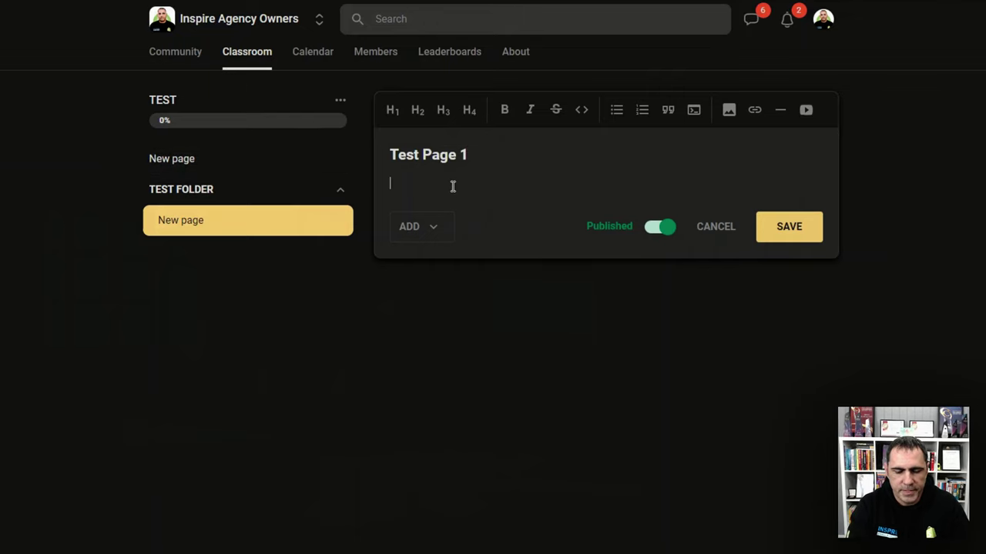
text(Test P)
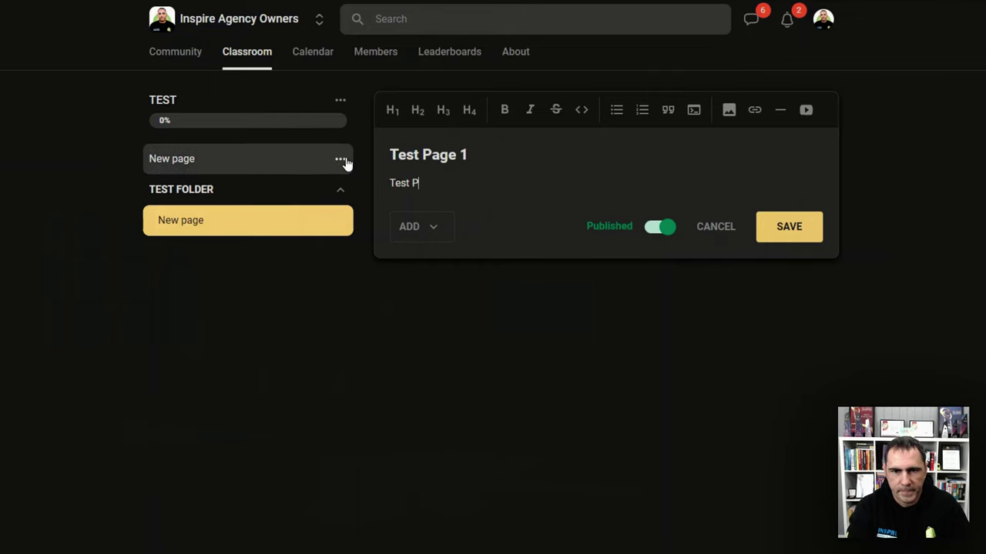
text(ahge)
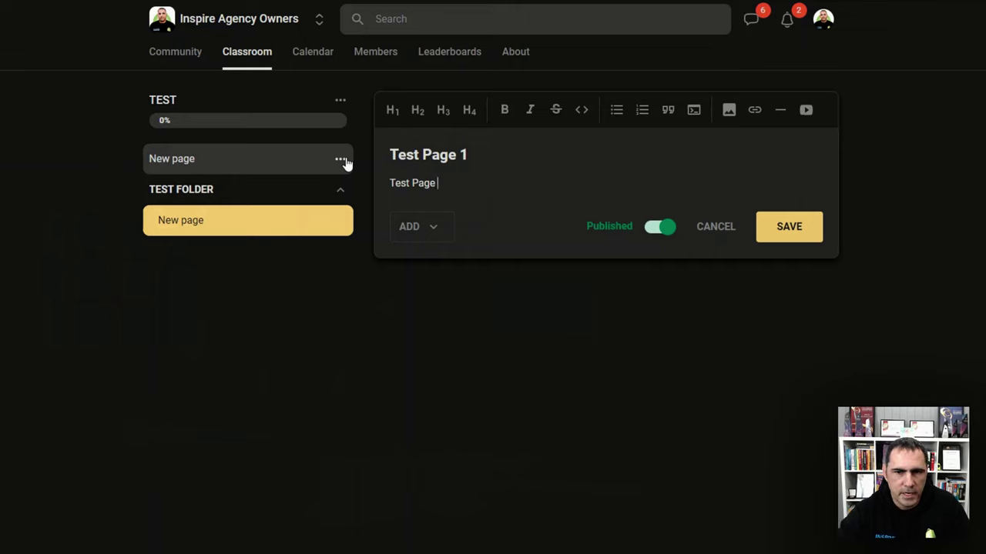
click(450, 238)
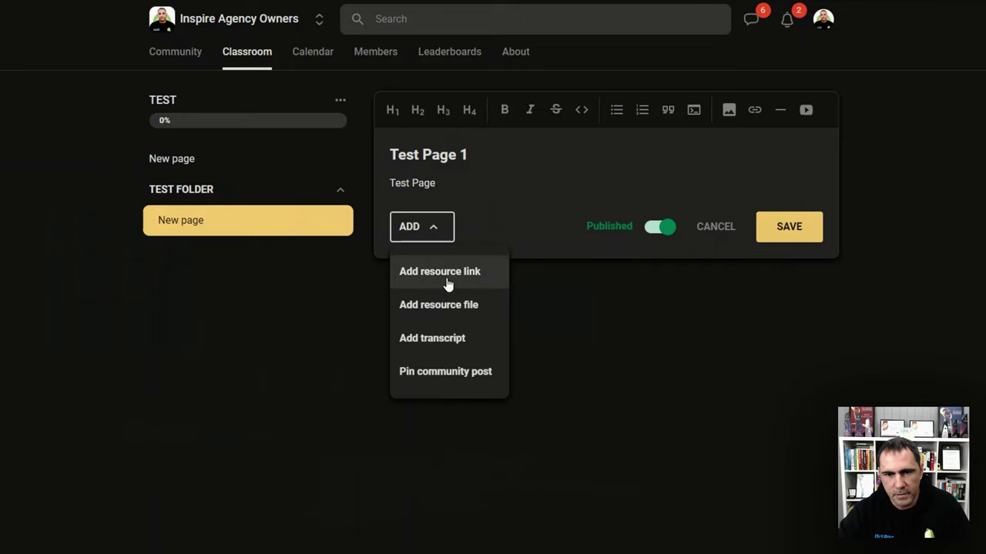
click(428, 271)
click(413, 268)
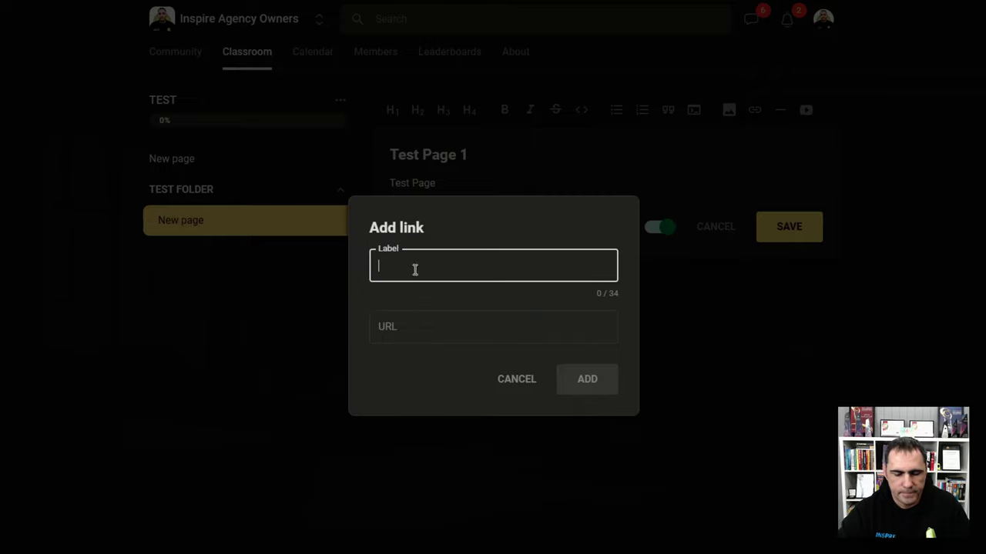
text(TEST LINK)
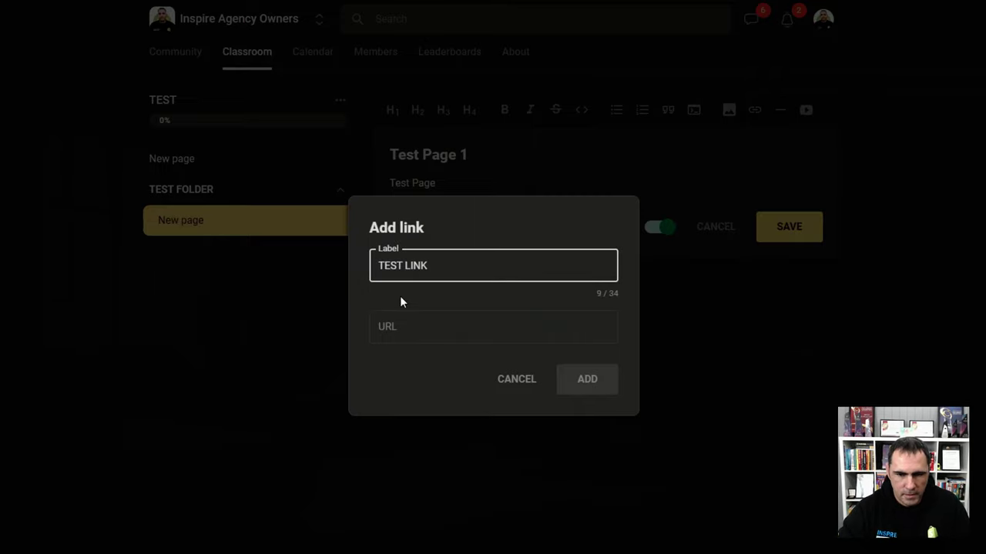
click(409, 324)
text(www.skool.com)
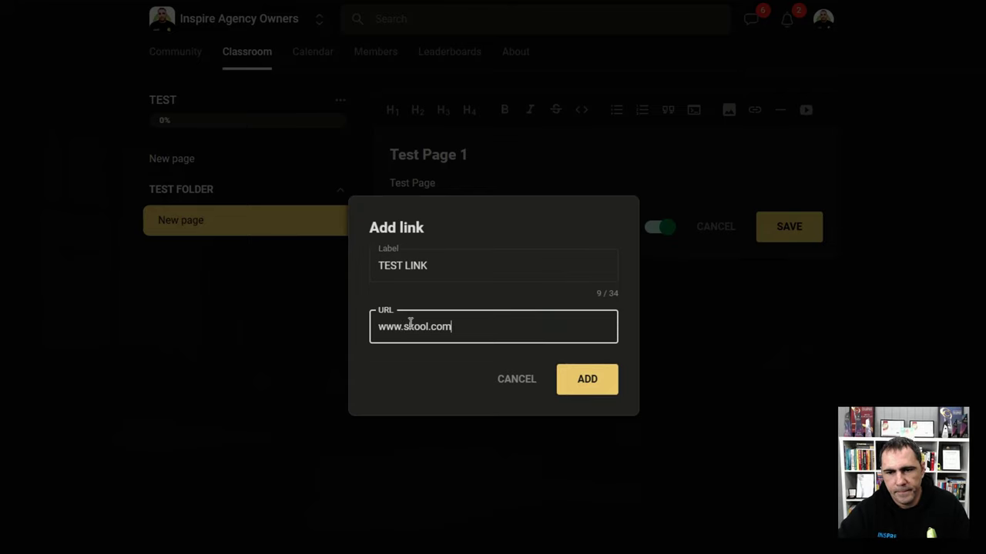
click(587, 378)
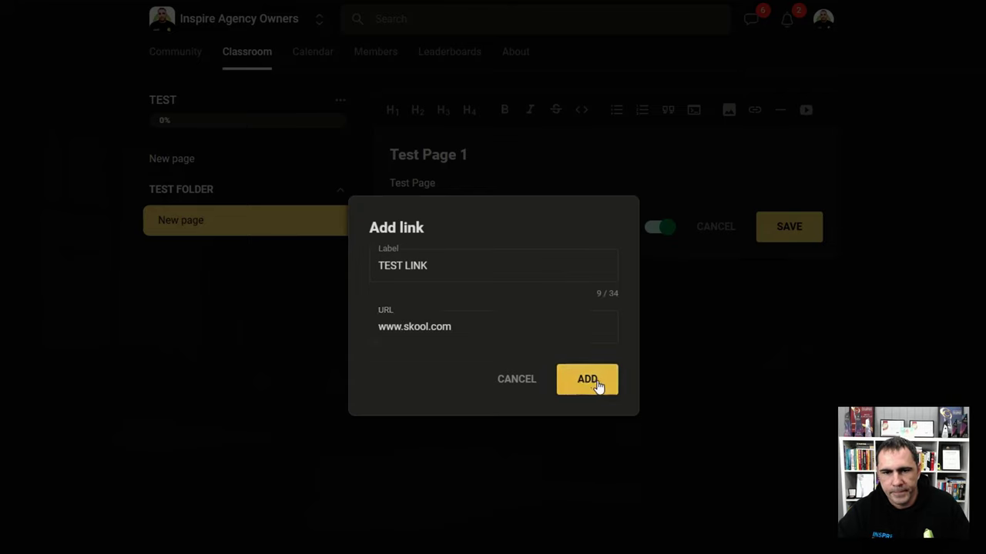
click(461, 320)
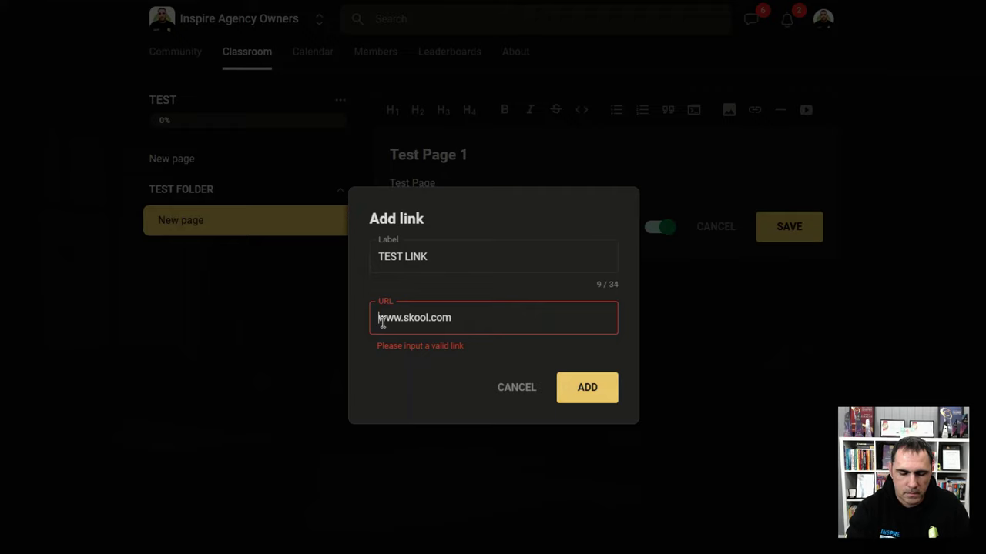
text(http:)
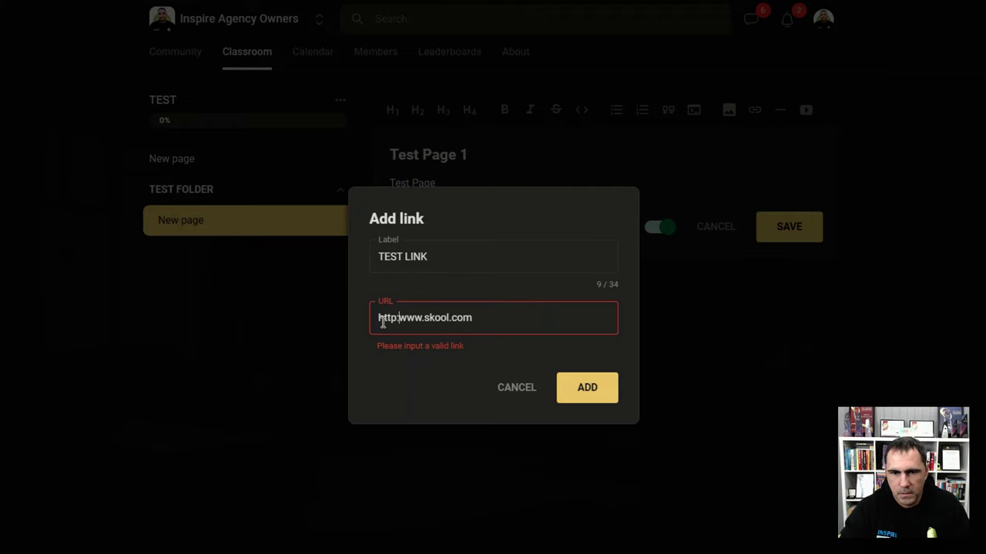
text(//)
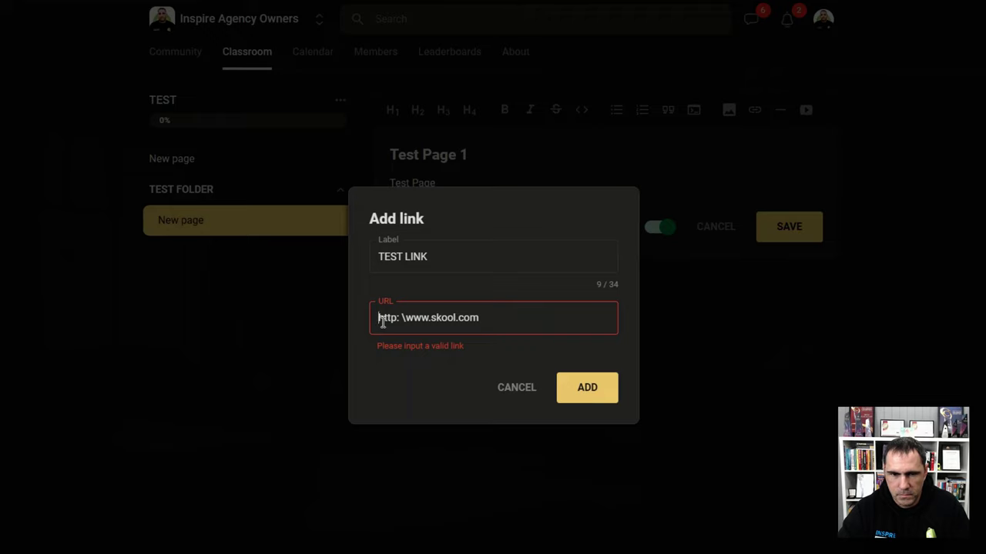
key(BackSpace)
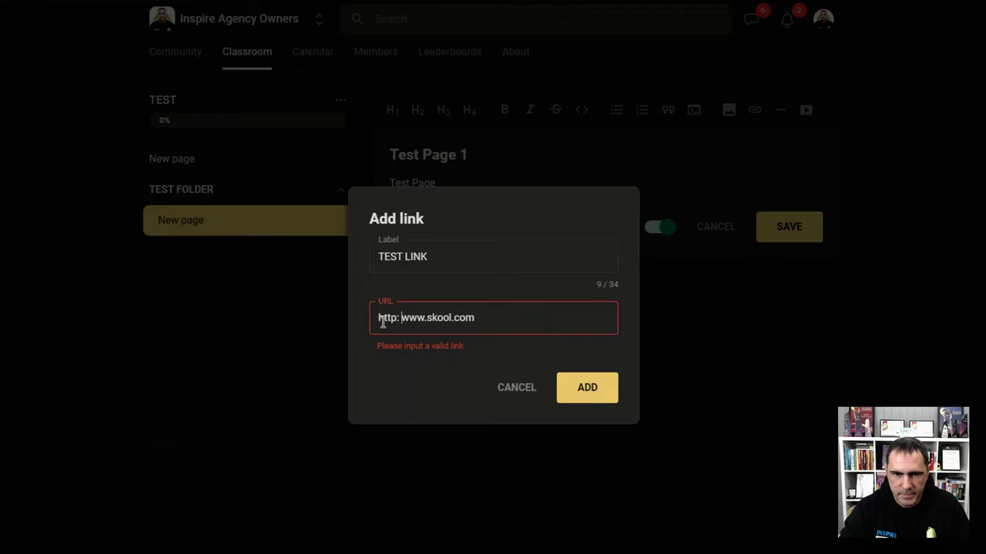
key(BackSpace)
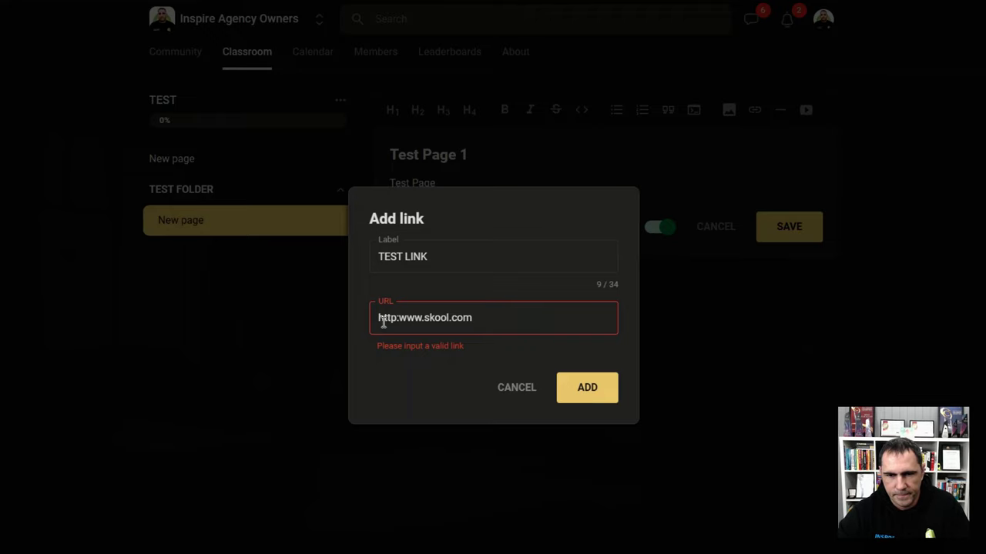
click(597, 390)
mouse_move(442, 247)
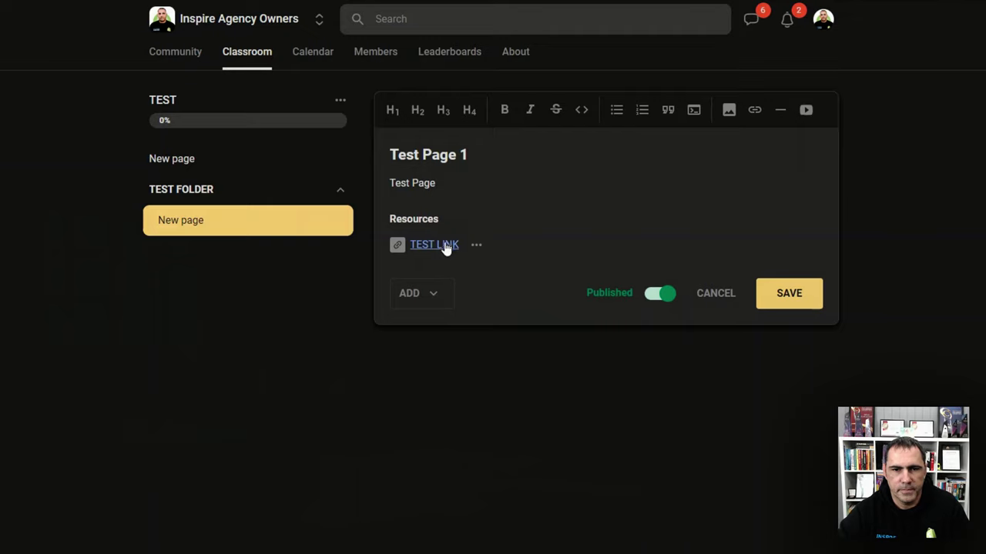
click(433, 297)
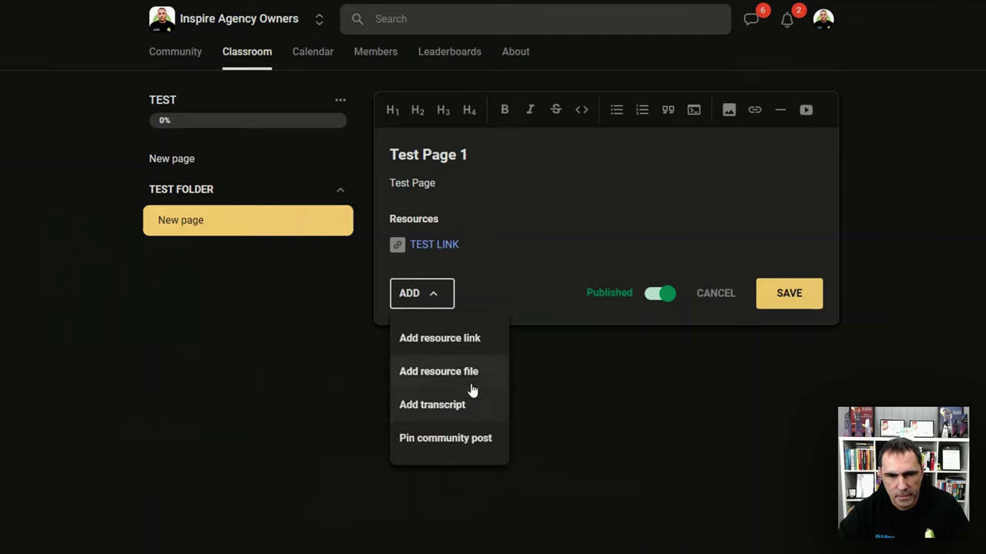
click(496, 305)
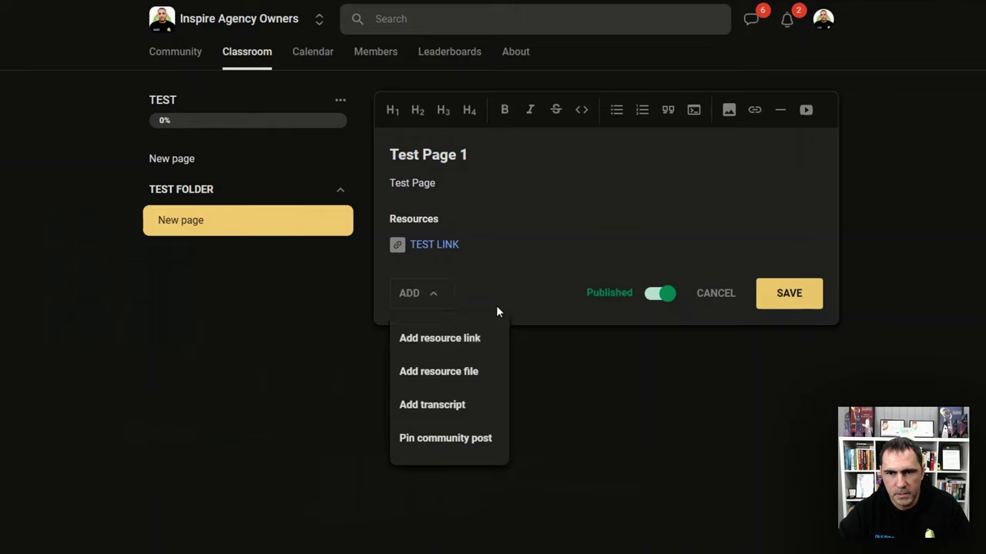
Embed a YouTube video in the page from a copied link, then save the page and check the video's playback.
click(806, 110)
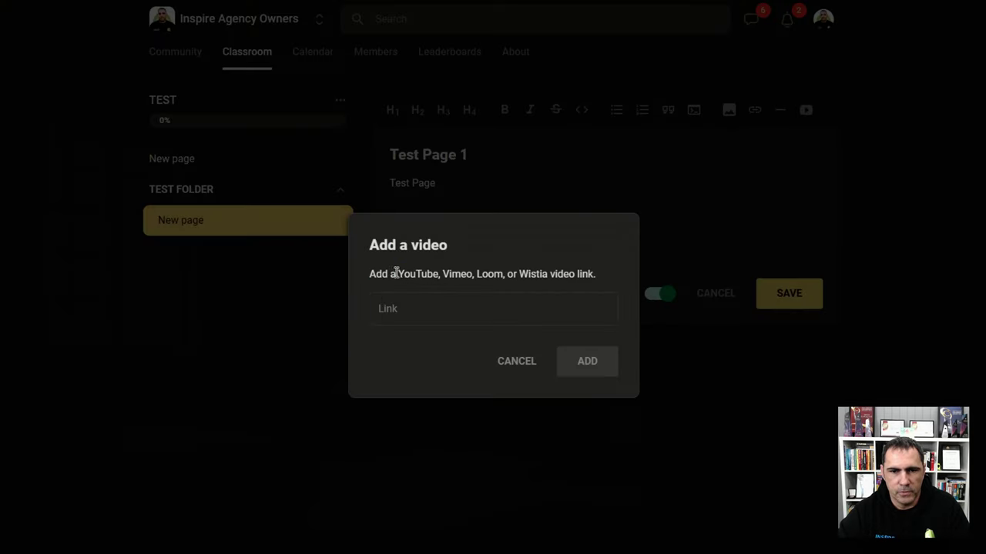
drag(396, 274, 593, 274)
click(471, 313)
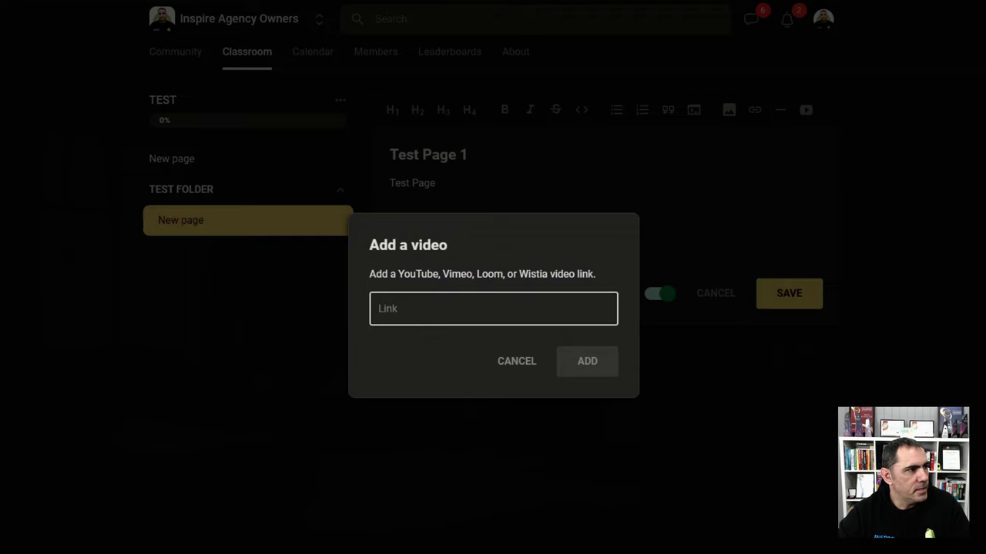
key(alt+Tab)
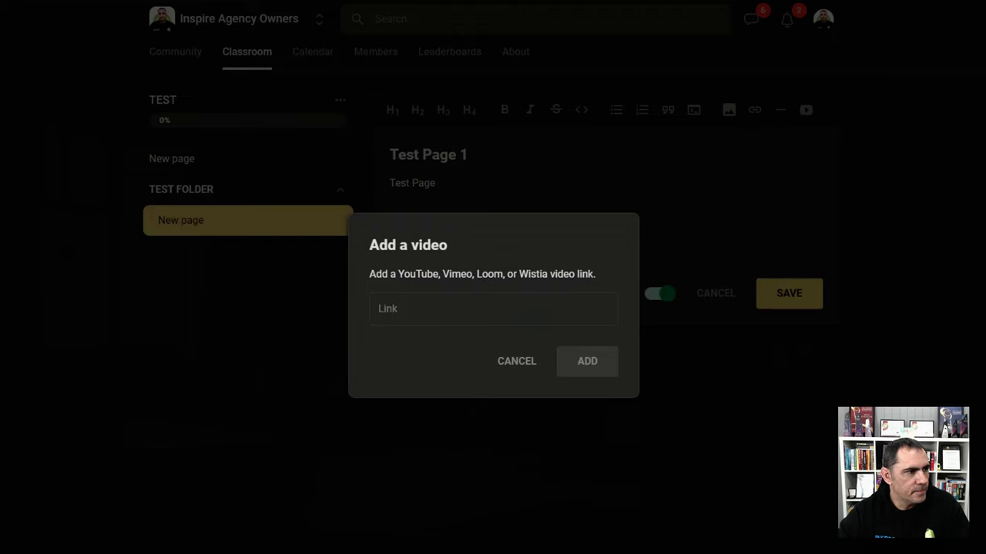
click(432, 318)
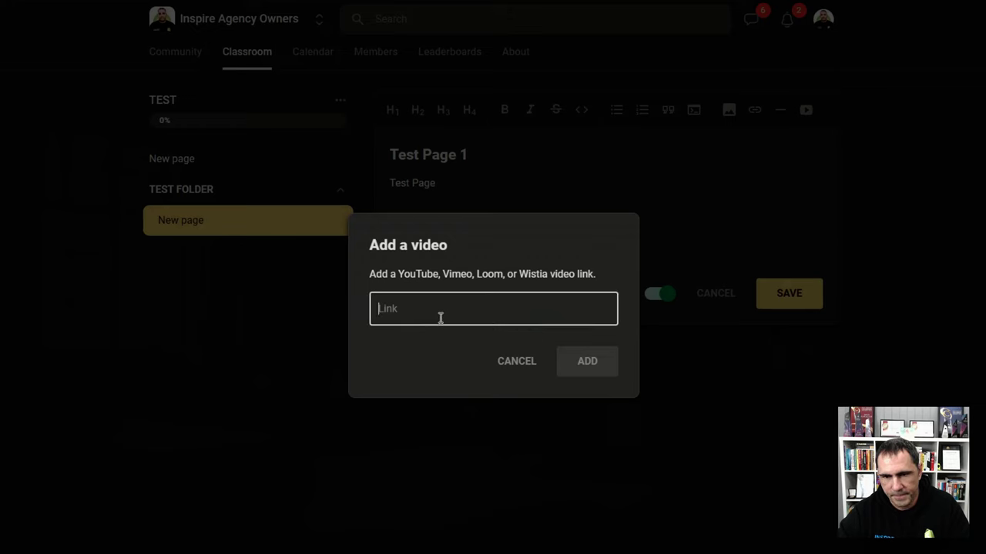
key(ctrl+v)
click(557, 359)
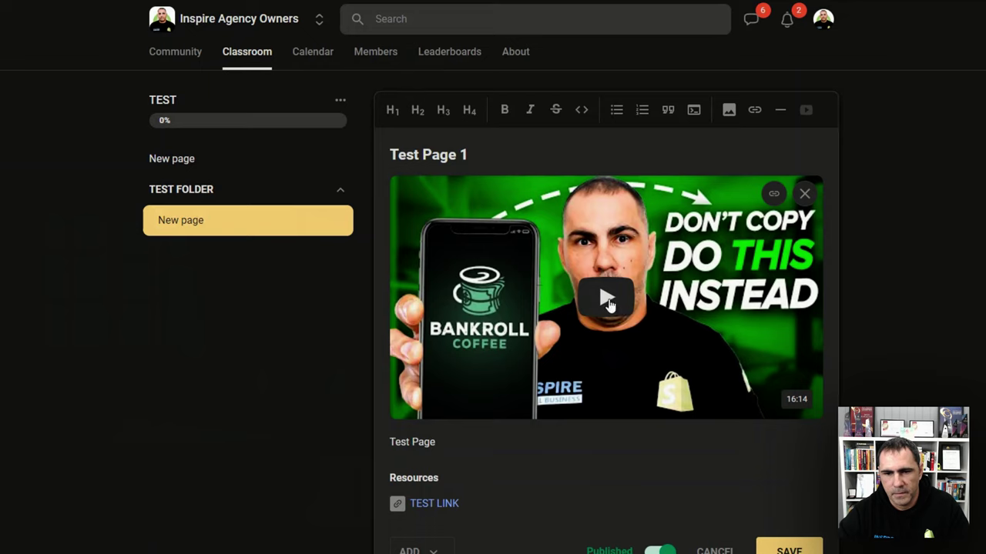
click(762, 543)
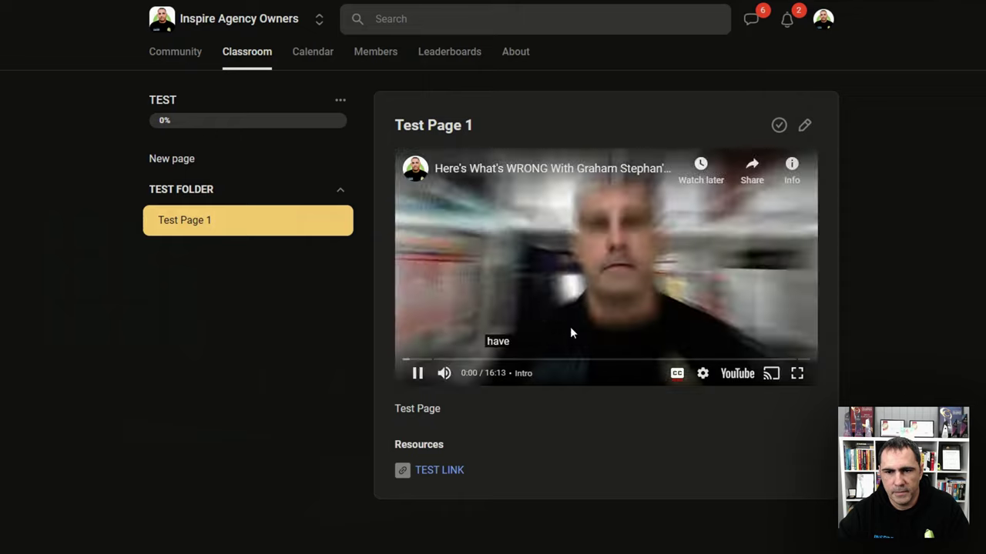
click(599, 267)
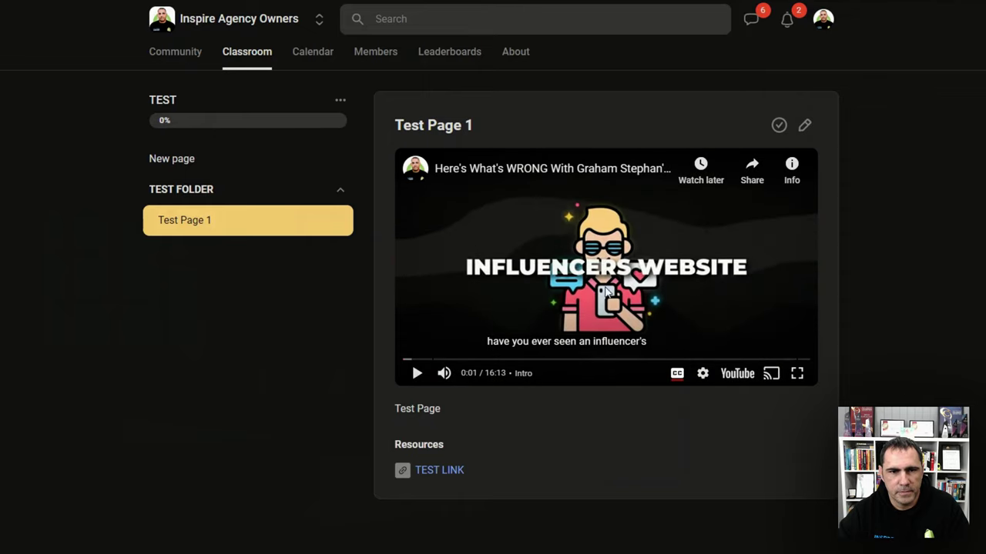
Retitle the page "Test YouTube Video" and save it.
click(806, 128)
drag(474, 156, 382, 145)
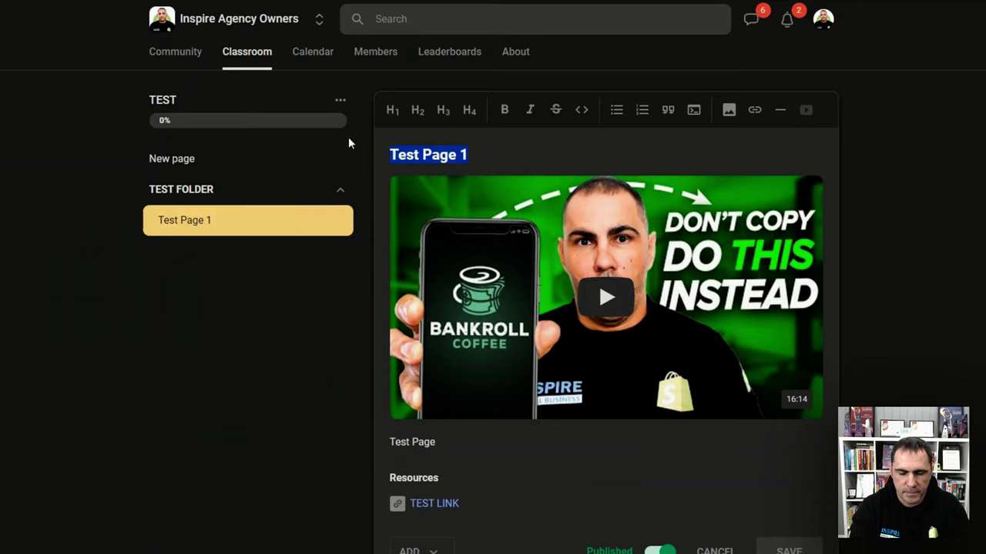
text(Test You)
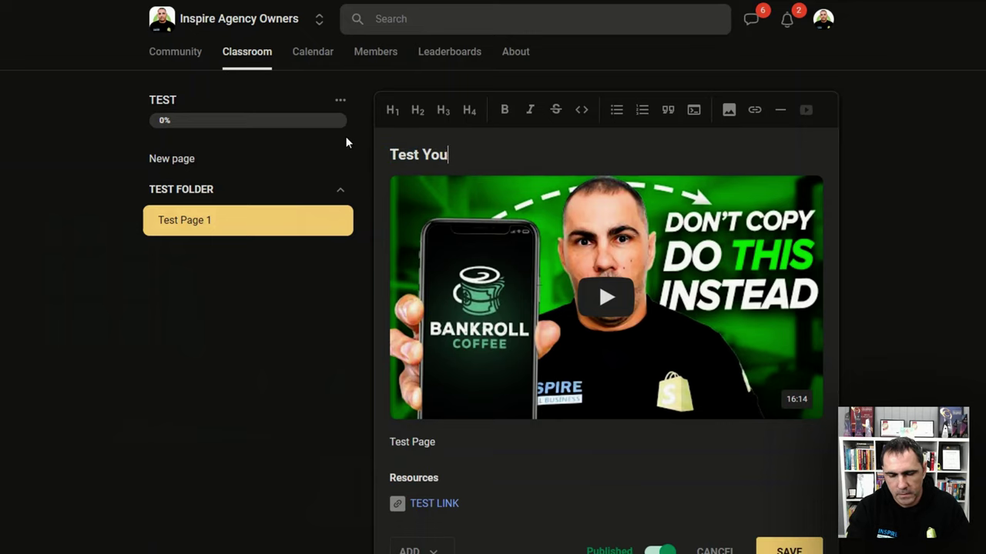
text(tube)
key(BackSpace)
key(BackSpace)
key(BackSpace)
key(BackSpace)
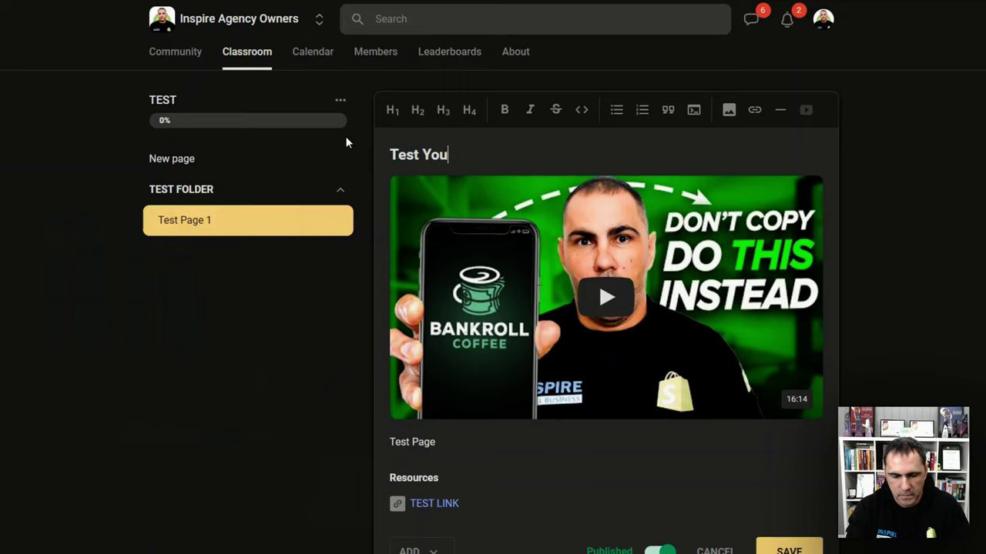
text(Tube Video)
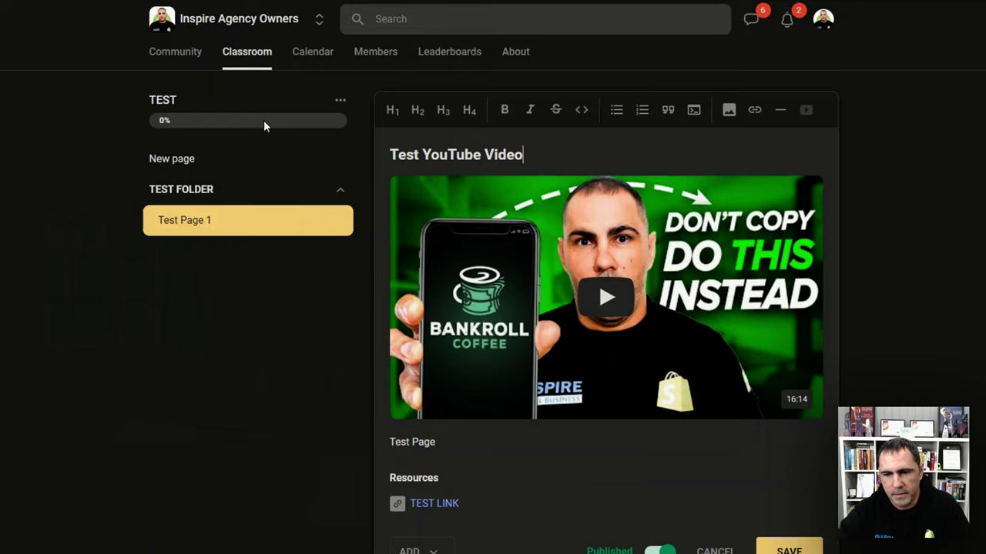
click(788, 549)
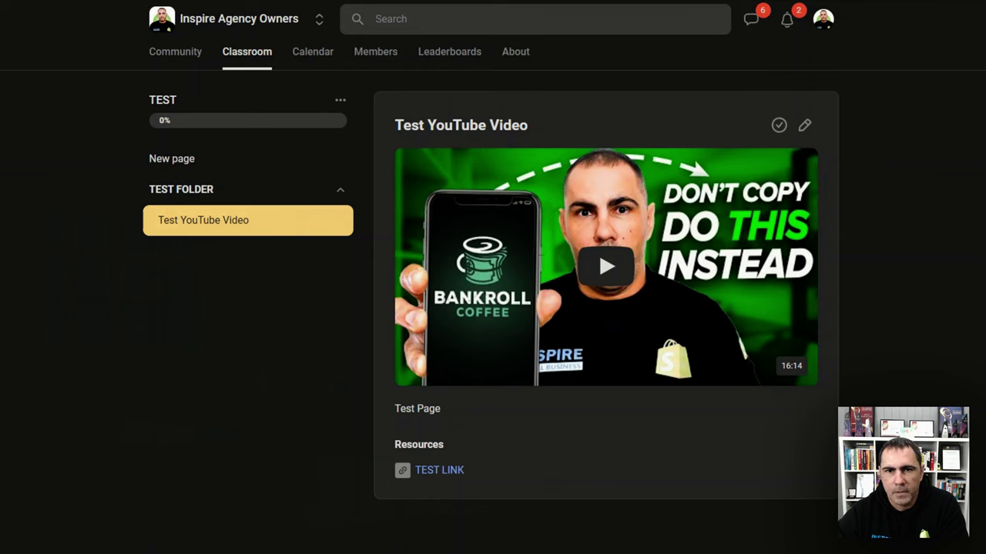
Change the TEST course's access to Level unlock starting at level 5 and save the course.
click(453, 53)
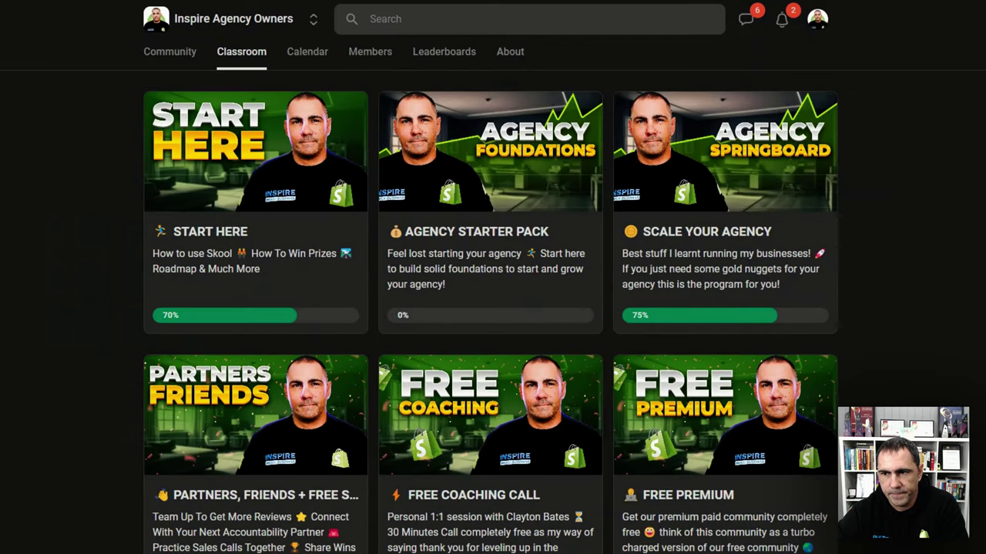
scroll(477, 458, down, 8)
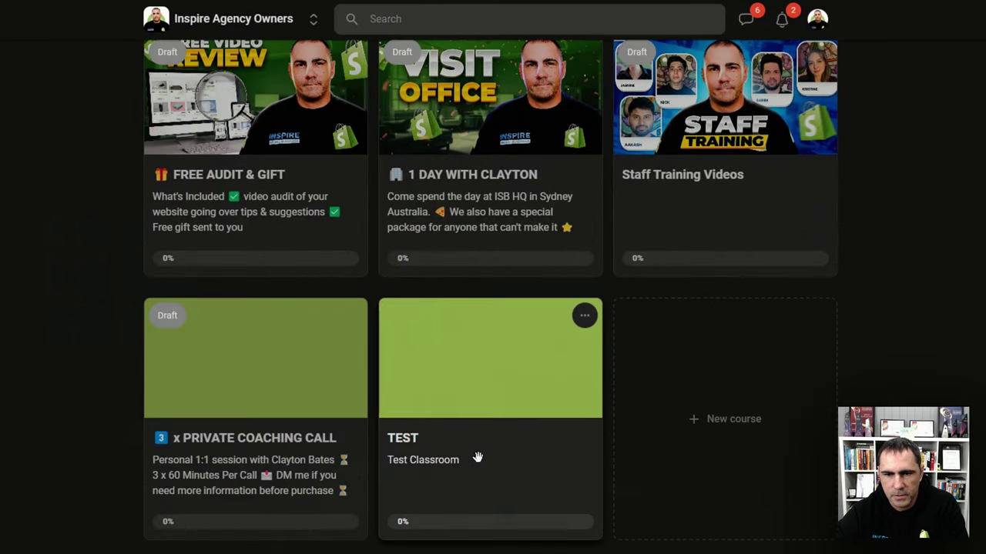
click(585, 315)
click(553, 368)
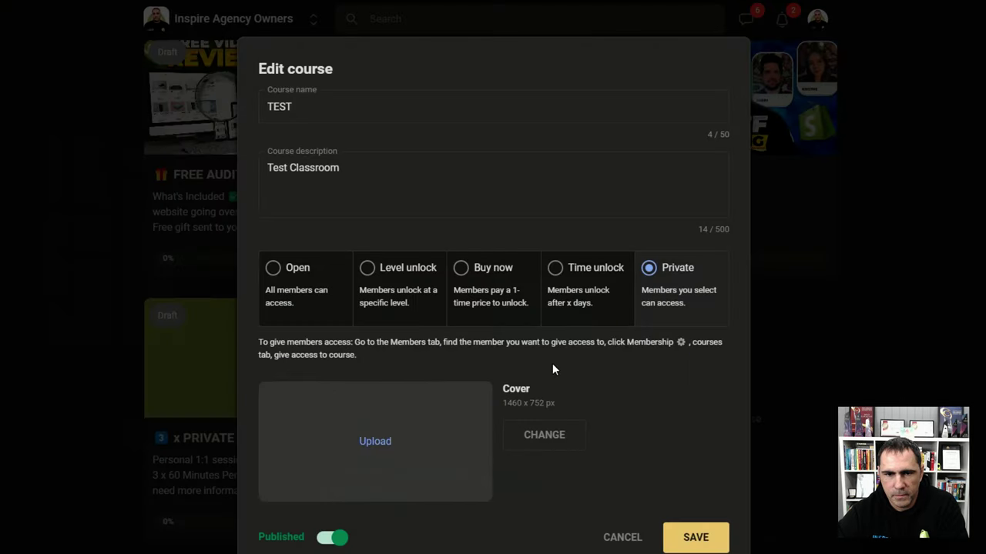
click(413, 323)
click(358, 359)
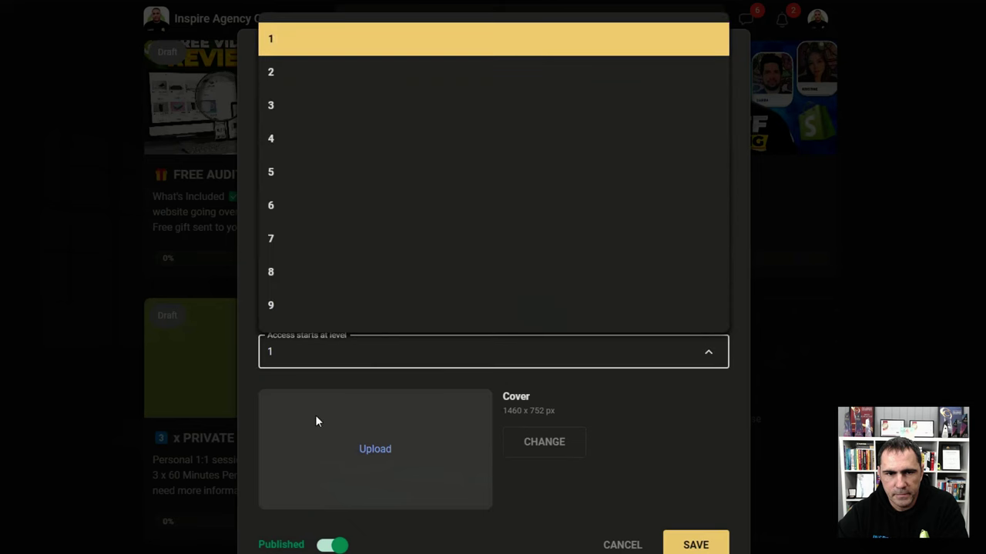
click(291, 171)
click(696, 541)
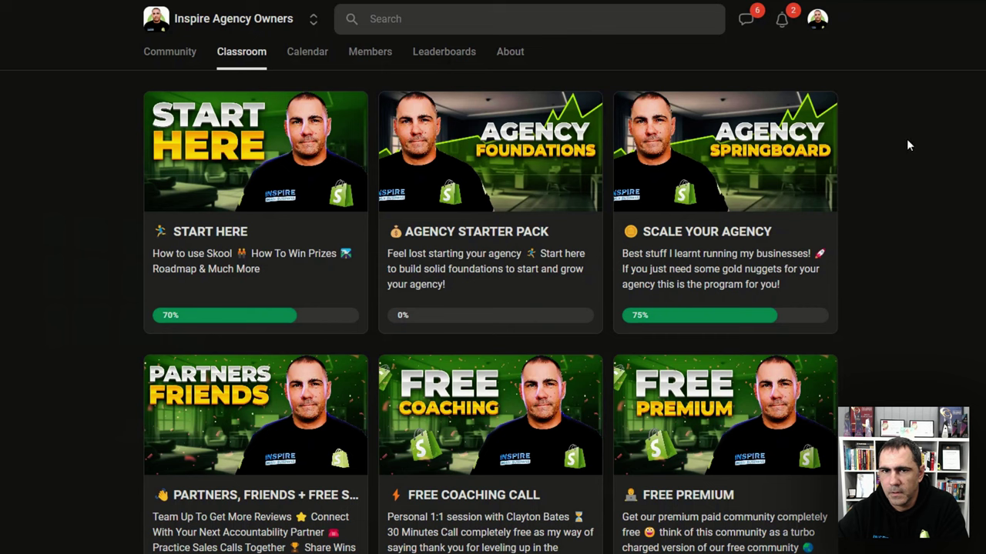
Examine the Level 5 entry on the leaderboards for the TEST course unlock.
click(453, 60)
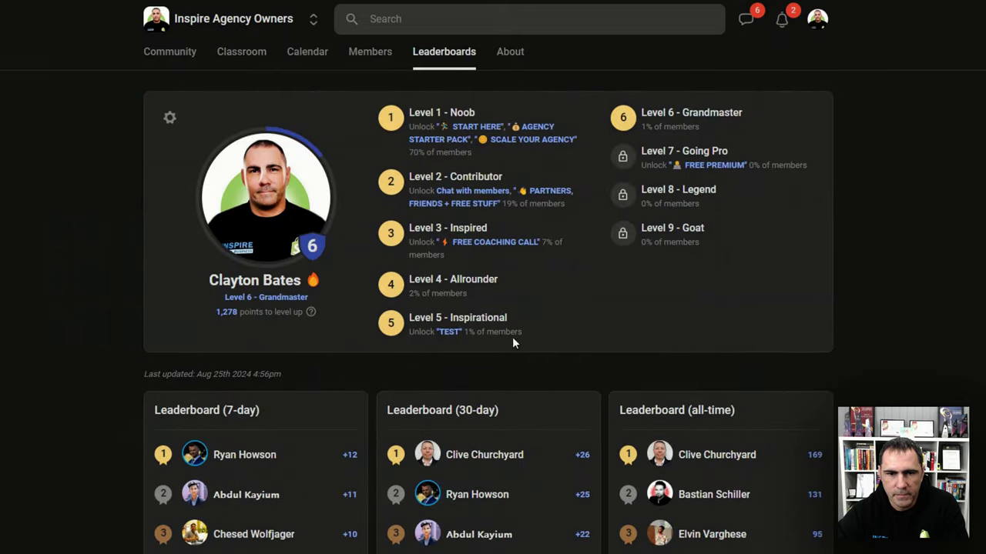
drag(513, 339, 404, 325)
click(462, 336)
drag(542, 335, 406, 318)
click(536, 334)
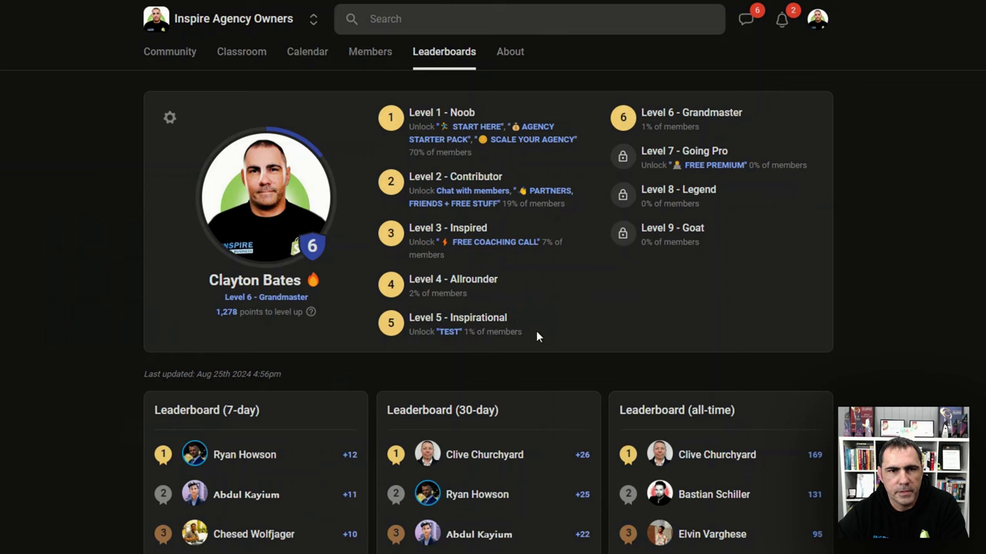
Return to the classroom, switch the TEST course from published to draft and save the course.
click(224, 54)
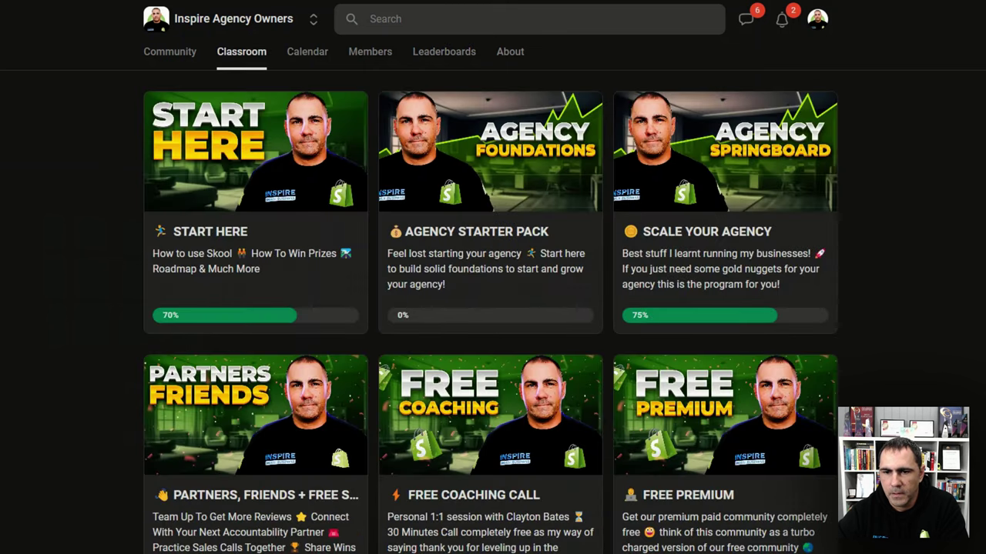
scroll(664, 385, down, 12)
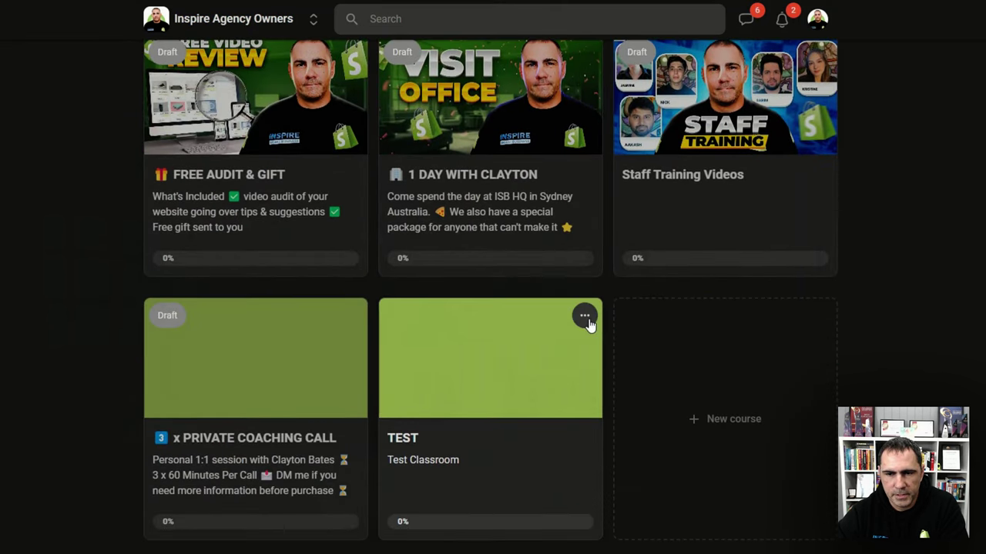
click(585, 317)
click(545, 353)
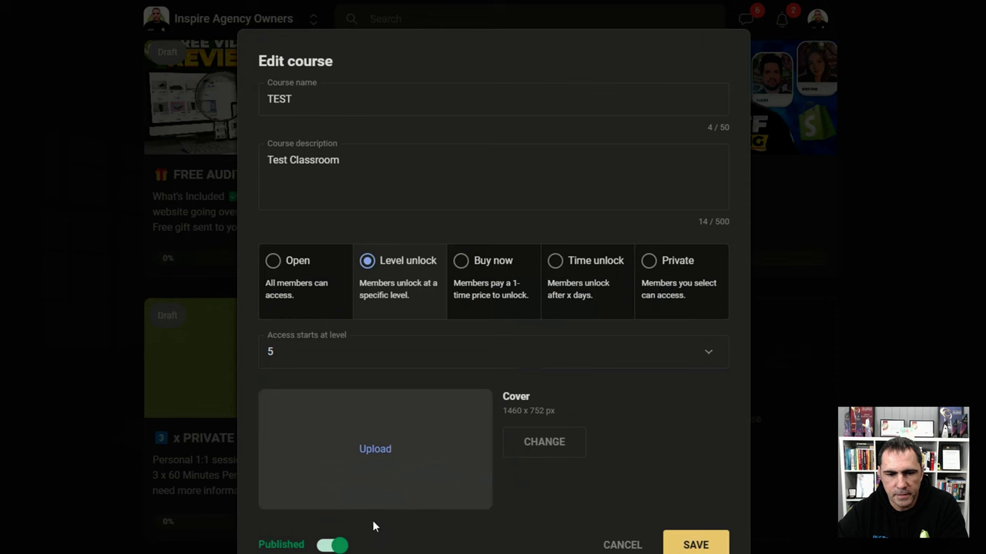
click(329, 545)
click(686, 543)
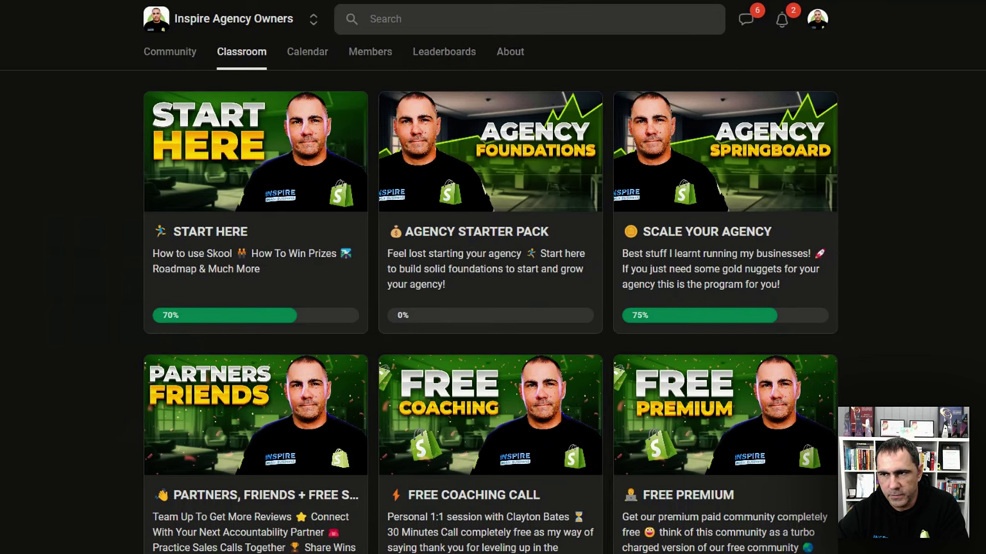
Try reordering the classroom by moving the TEST course to first place and back to the end.
scroll(644, 488, down, 10)
drag(443, 412, 220, 223)
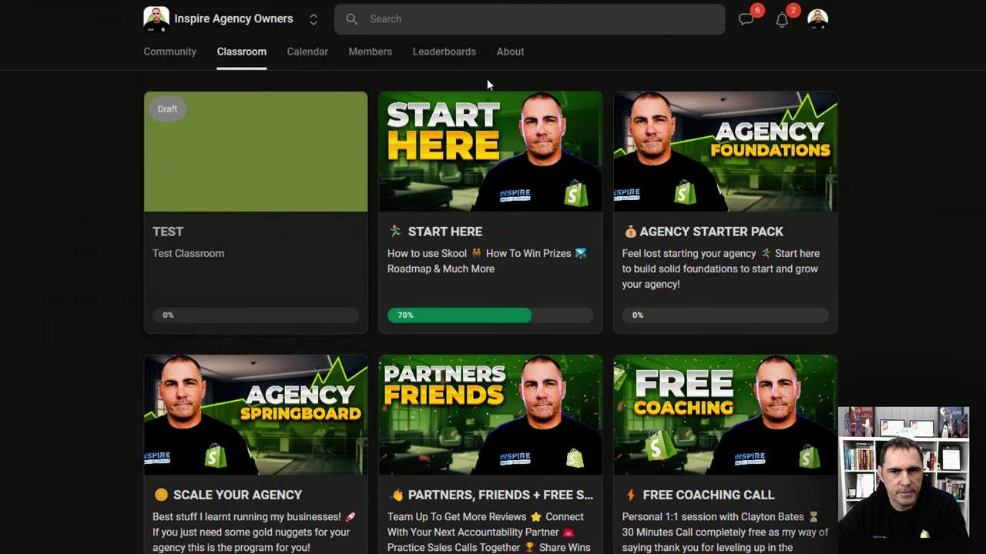
drag(330, 146, 531, 346)
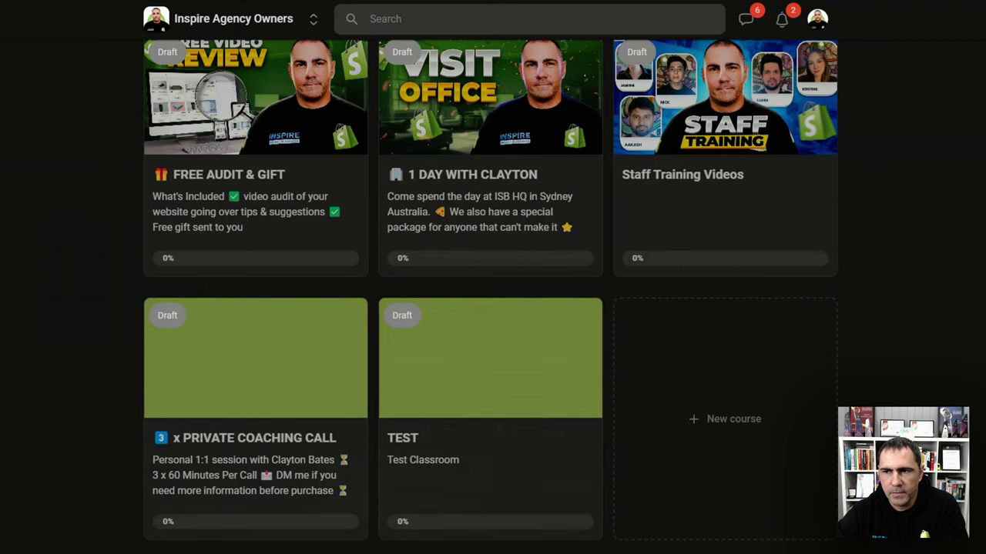
scroll(493, 277, up, 10)
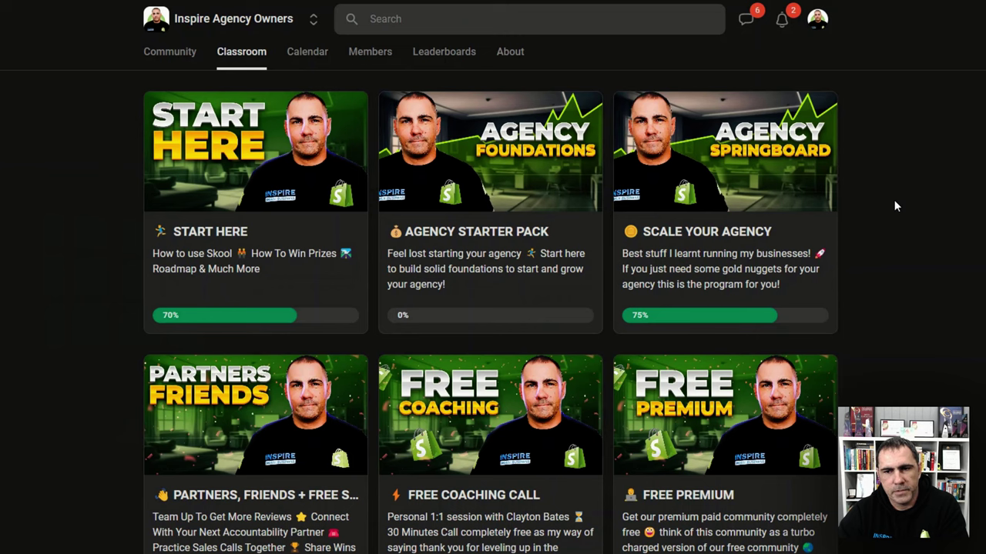
drag(731, 220, 772, 228)
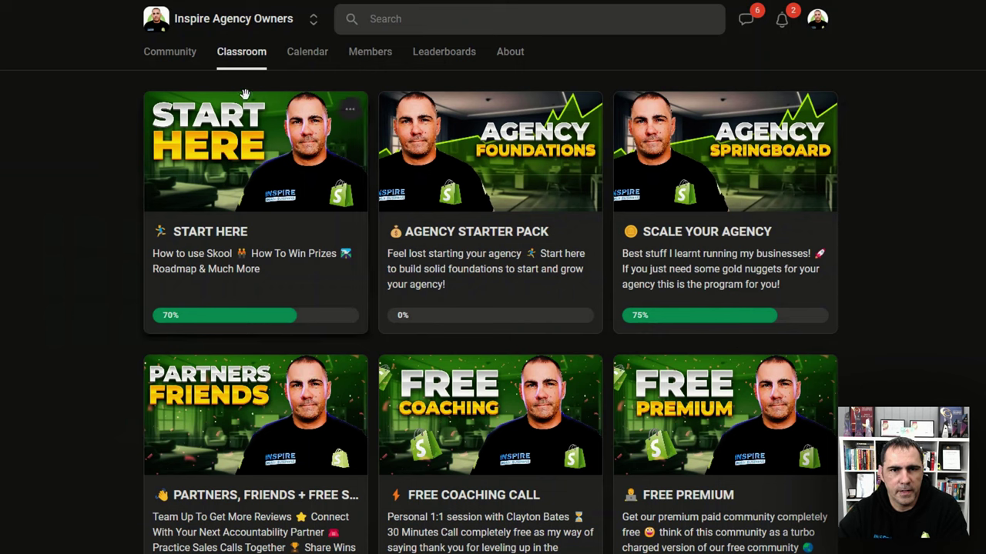
Open the community calendar and examine the August 13 and August 7 event details.
click(316, 55)
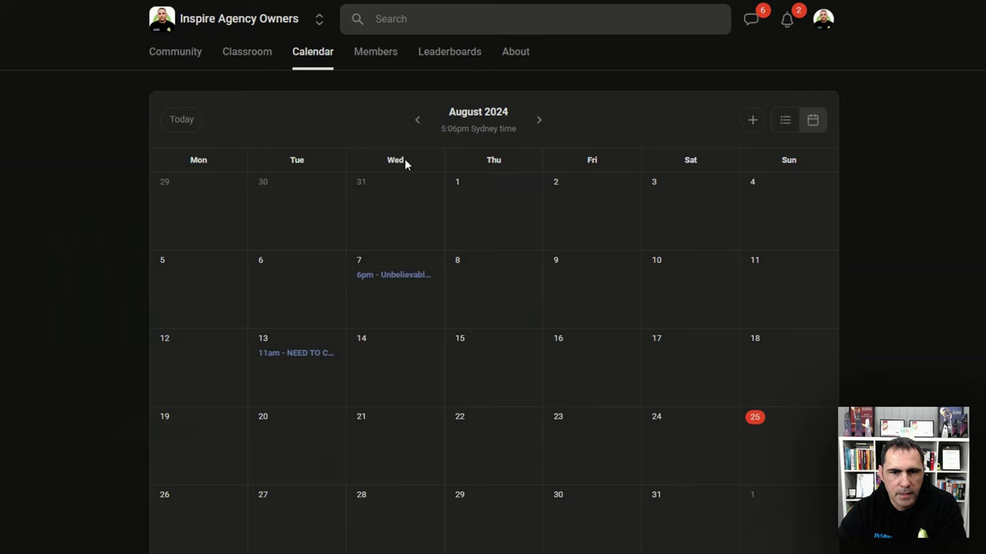
click(298, 354)
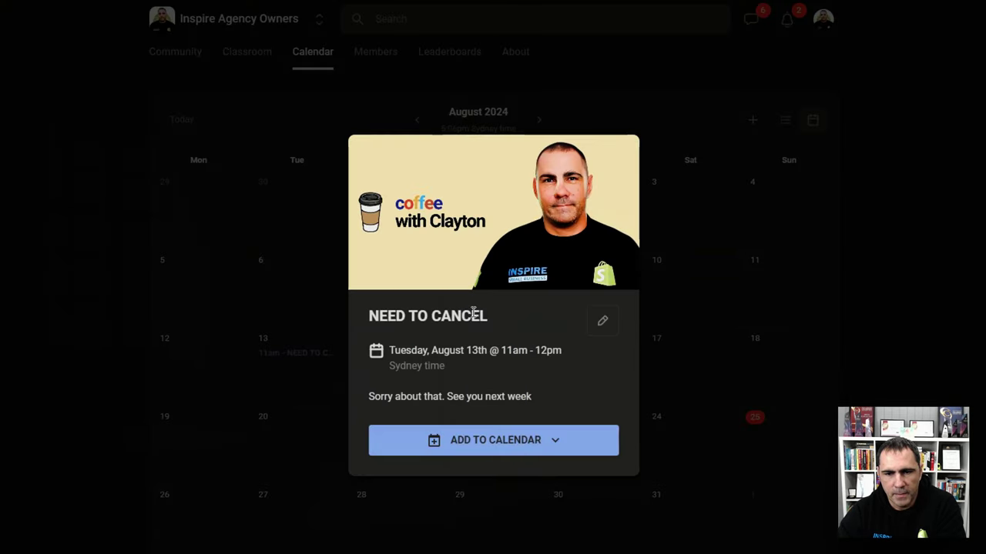
click(279, 404)
click(388, 278)
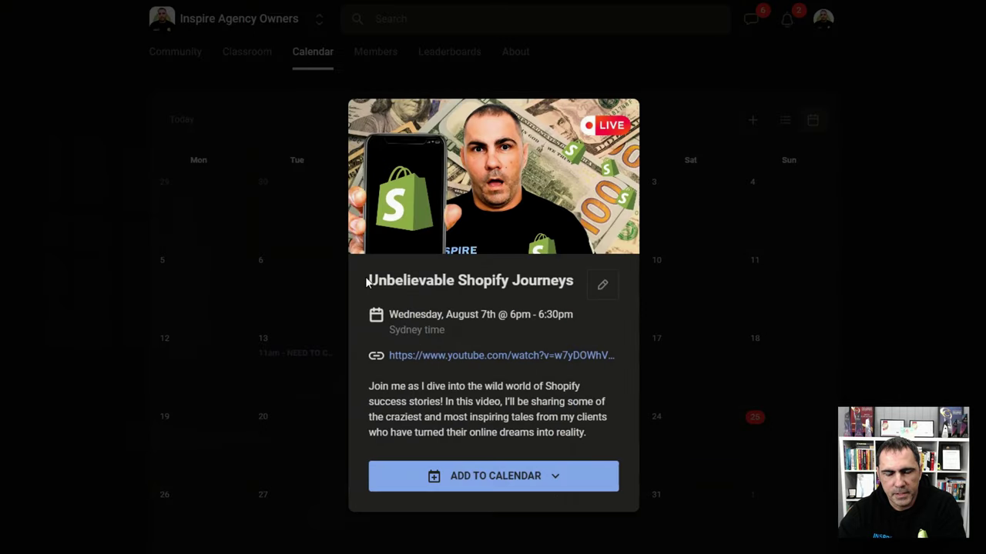
drag(373, 279, 575, 282)
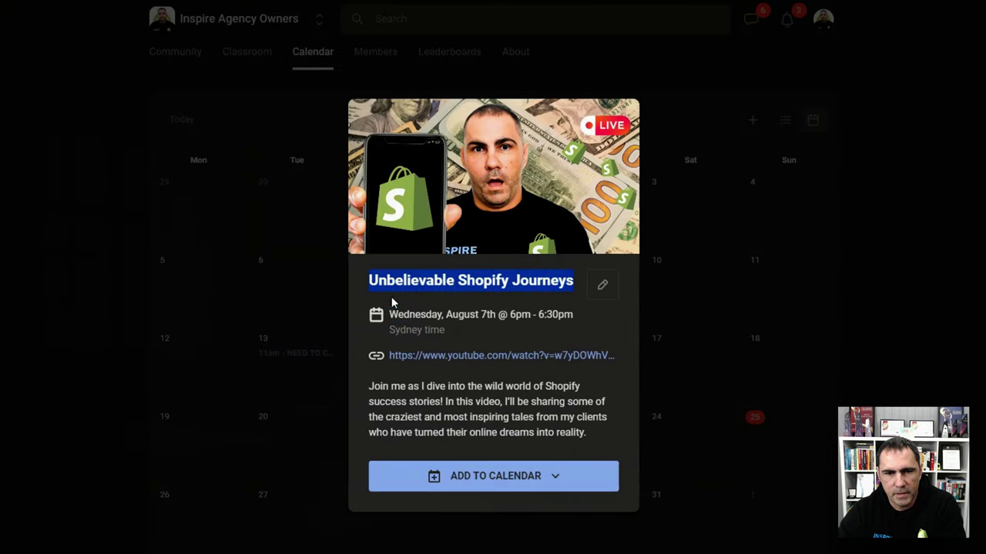
click(377, 276)
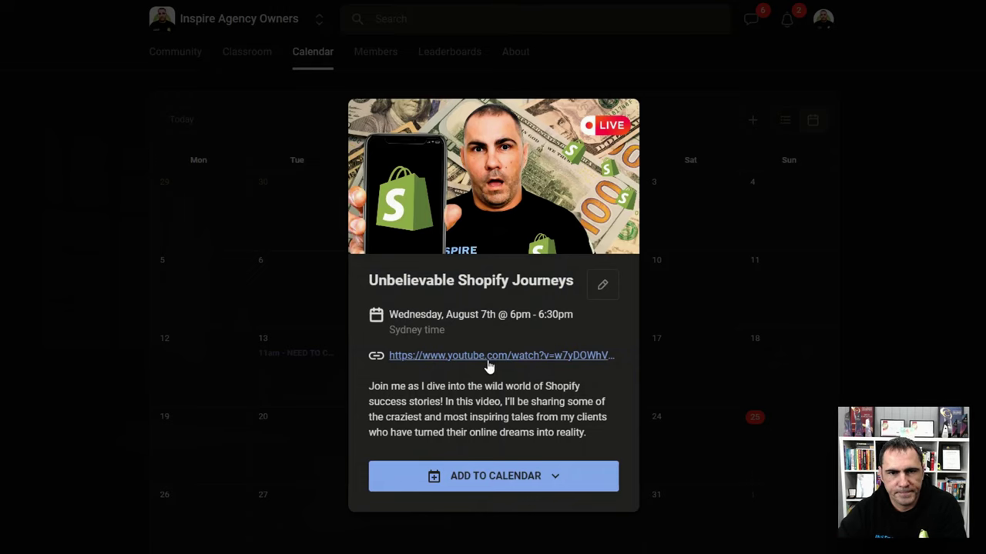
click(169, 328)
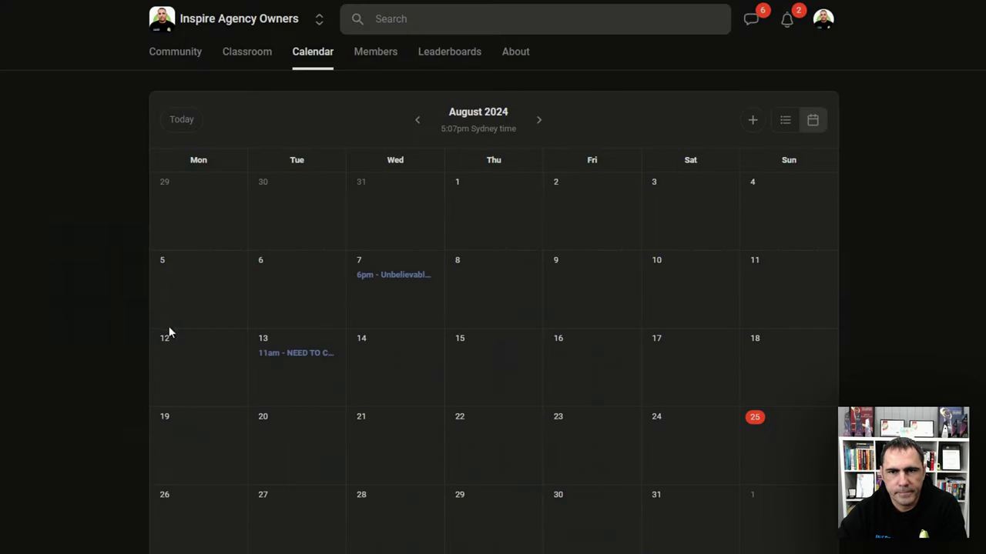
Check the July 18 meeting event, then return the calendar to August 2024.
click(416, 119)
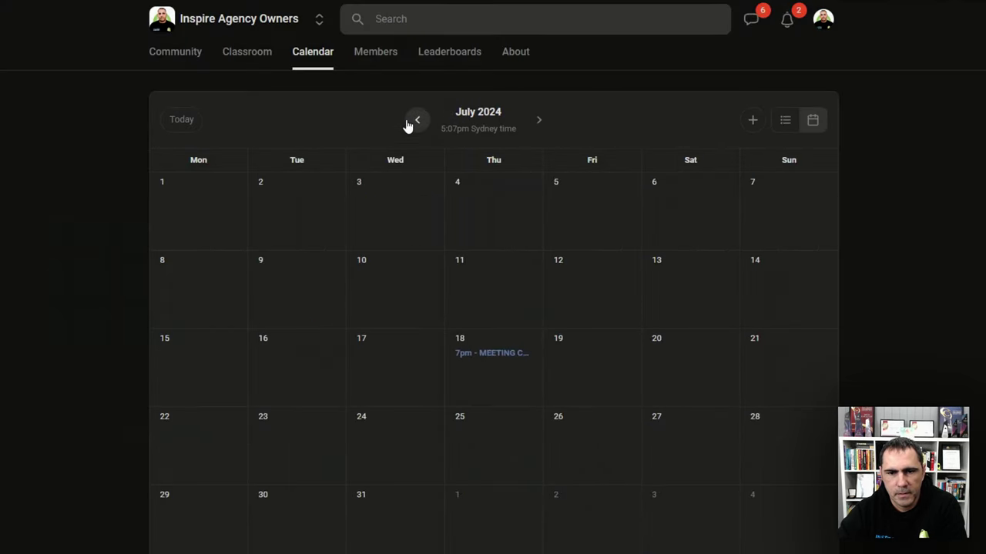
click(492, 353)
click(718, 172)
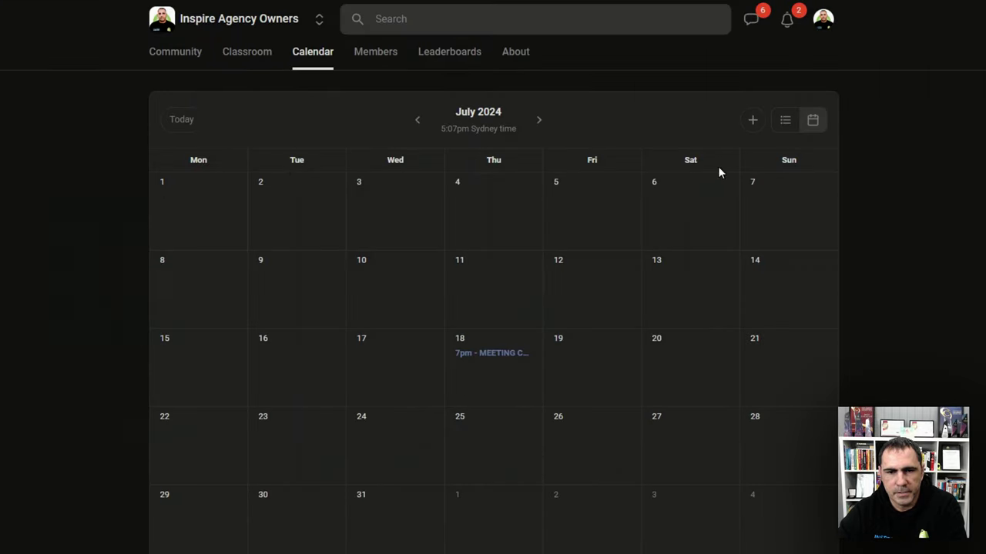
click(539, 120)
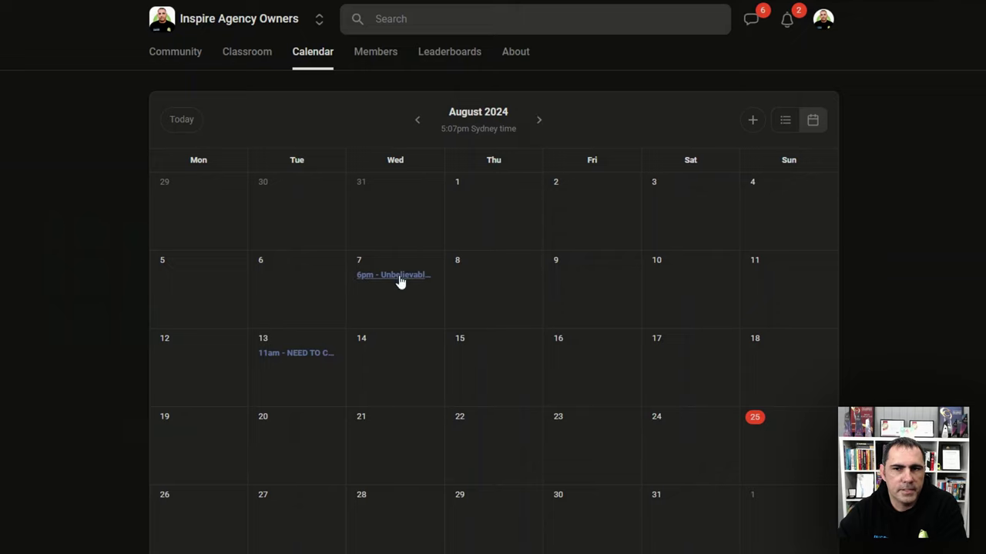
Start a new calendar event and title it "Weekly Call".
click(754, 121)
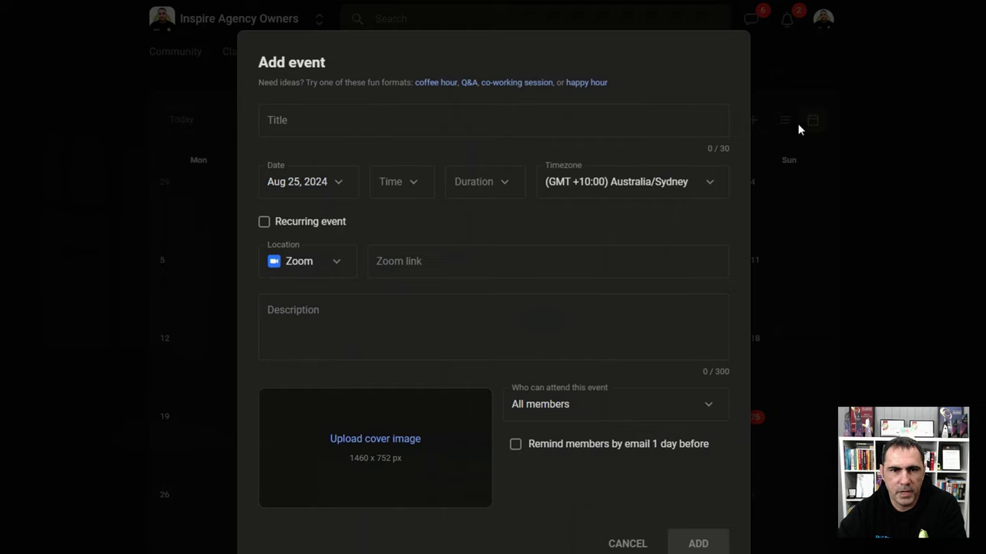
click(306, 129)
text(W)
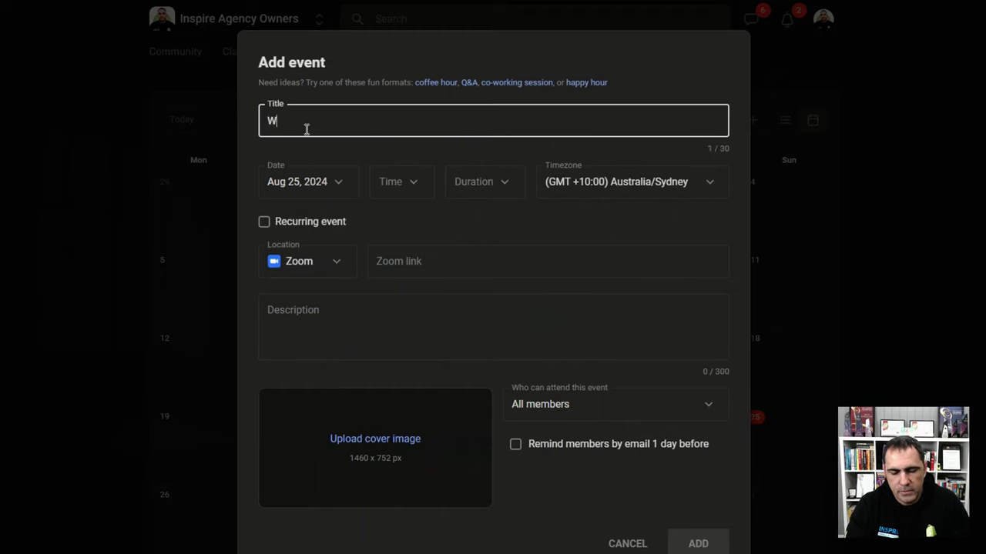
text(eekly CVal)
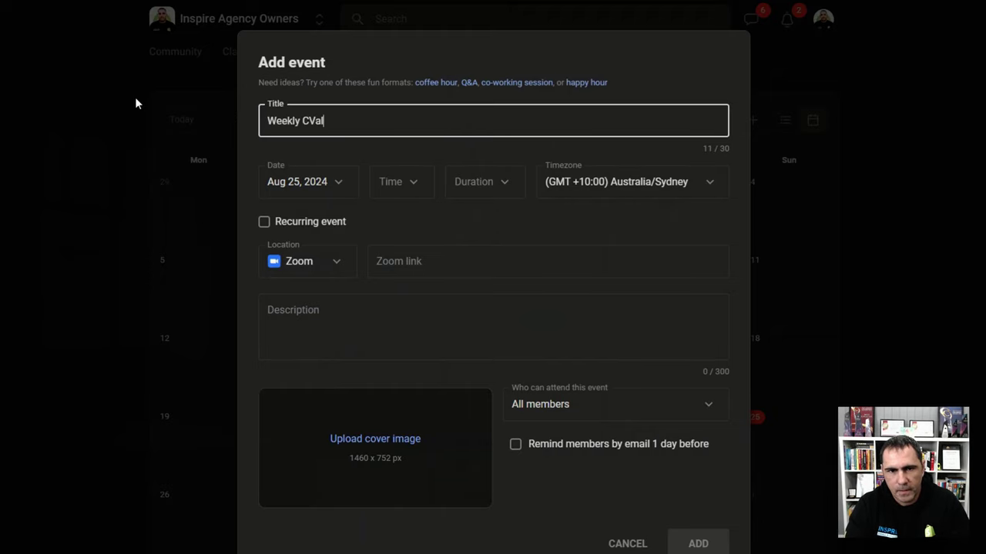
key(BackSpace)
key(BackSpace)
key(BackSpace)
text(all)
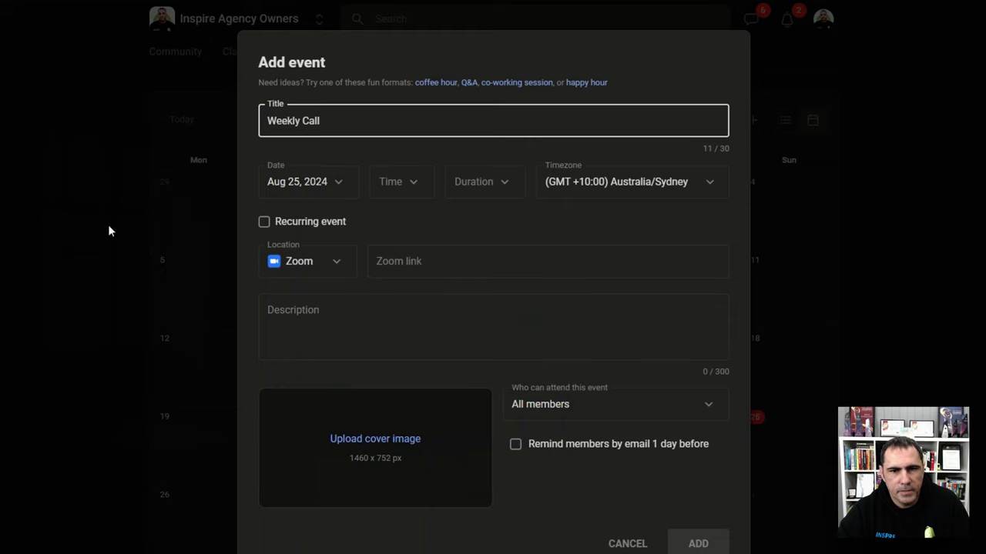
Set the event's start time to 4pm and its duration to 1 hour.
click(304, 182)
click(423, 191)
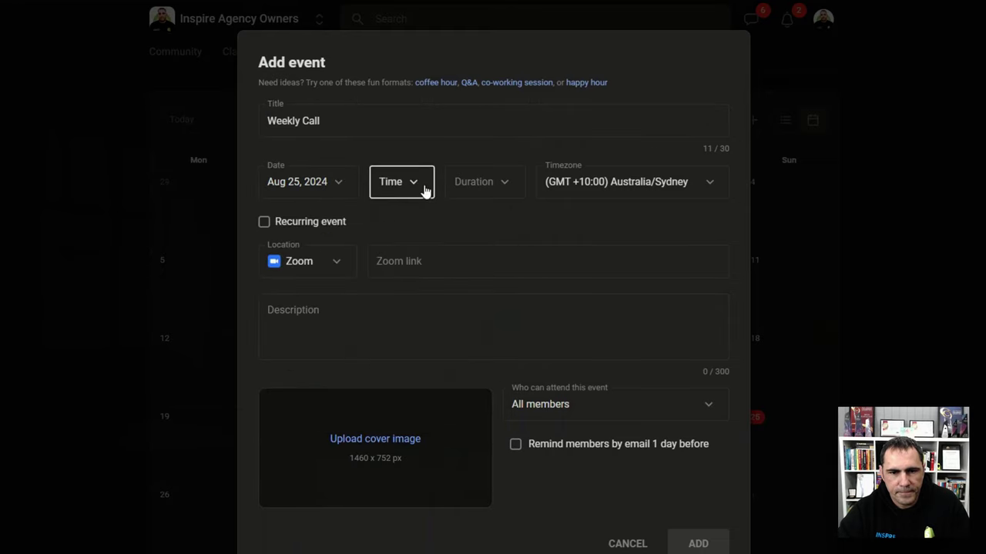
scroll(416, 331, down, 5)
scroll(367, 421, down, 5)
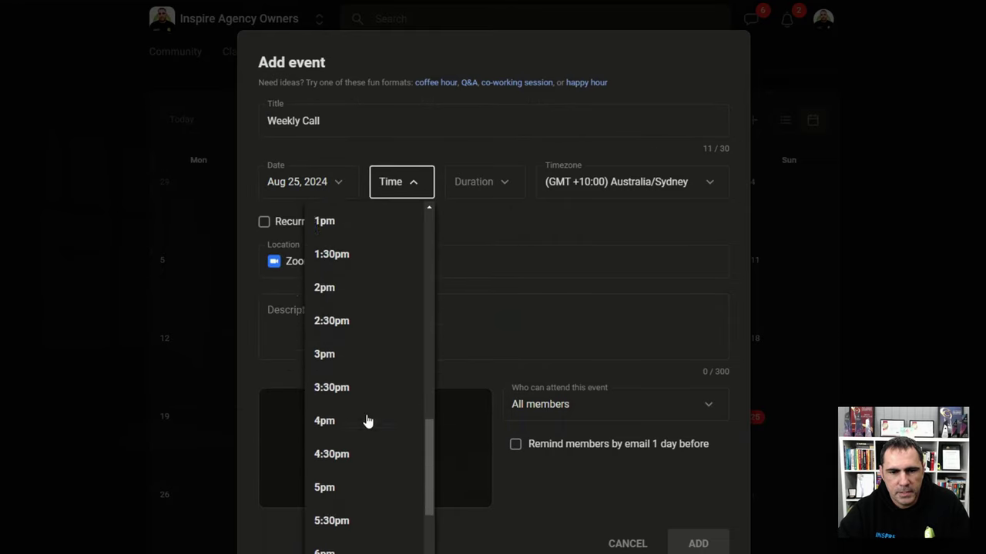
scroll(367, 421, down, 1)
click(362, 395)
click(500, 188)
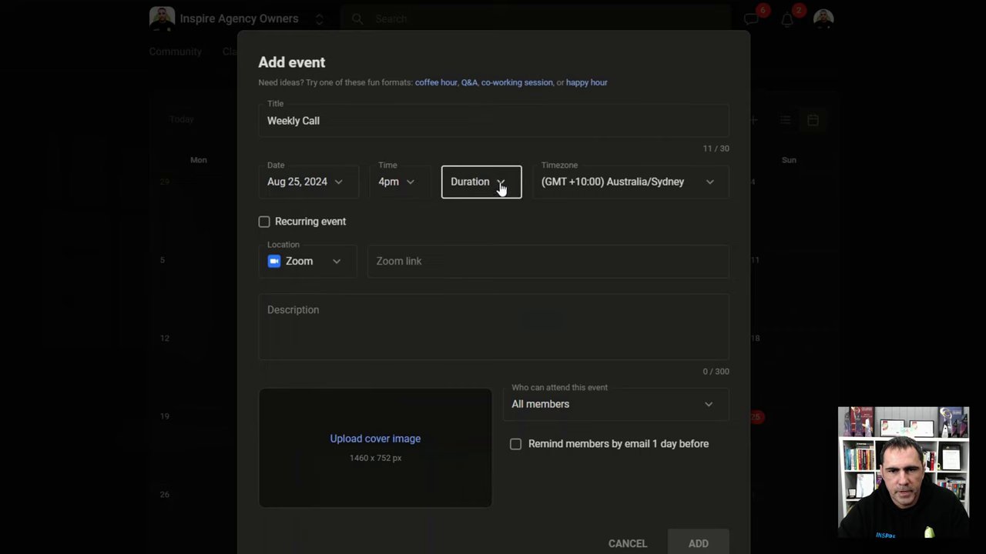
click(500, 187)
click(462, 259)
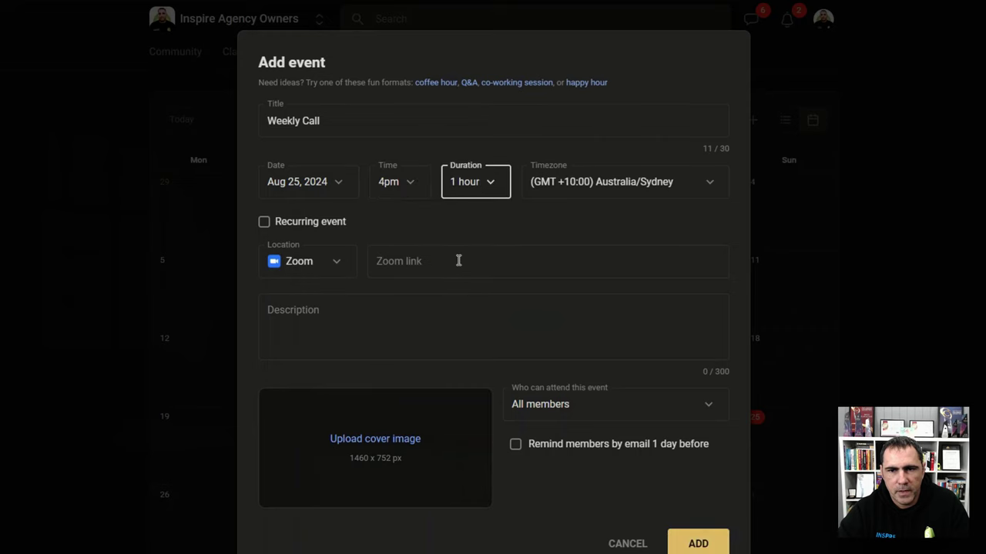
Check the event's timezone setting and change the start time to 9pm.
click(618, 178)
click(628, 151)
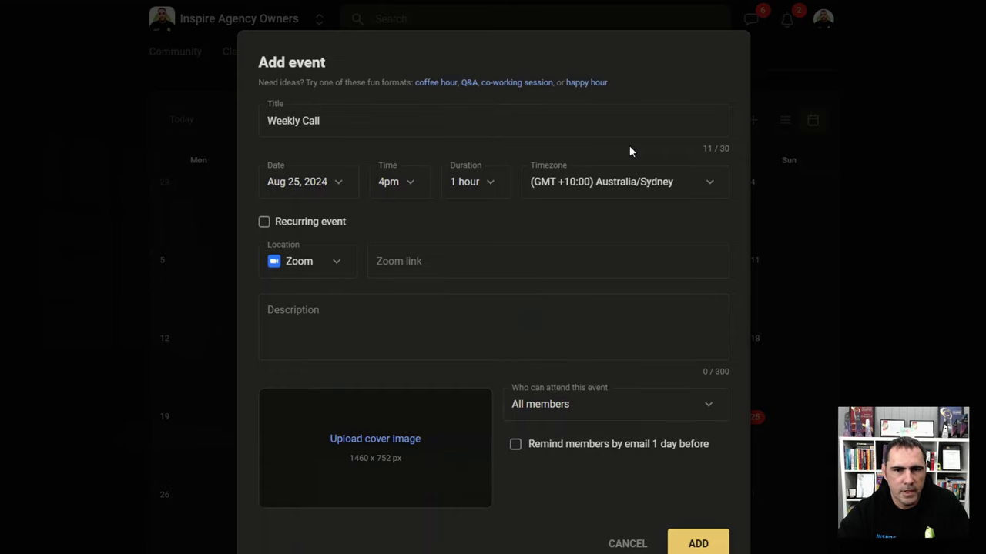
click(413, 181)
scroll(396, 341, down, 10)
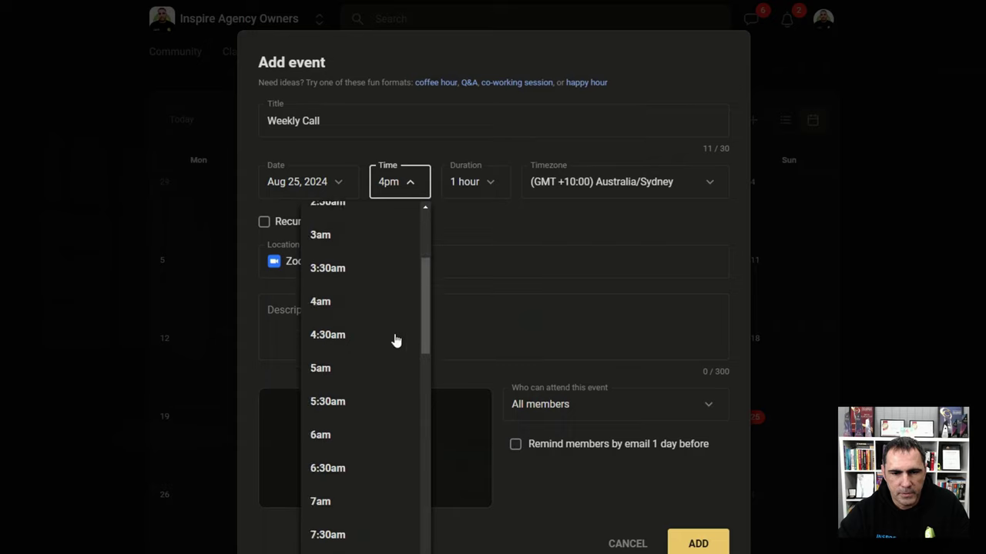
scroll(395, 341, down, 5)
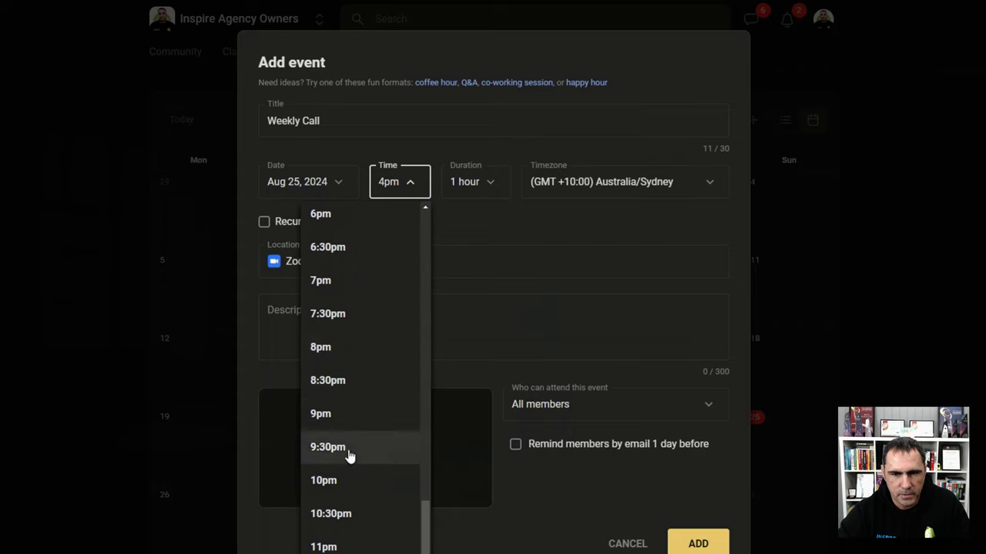
click(357, 418)
Leave the Zoom link empty and enter "Description" as the event's description.
click(408, 266)
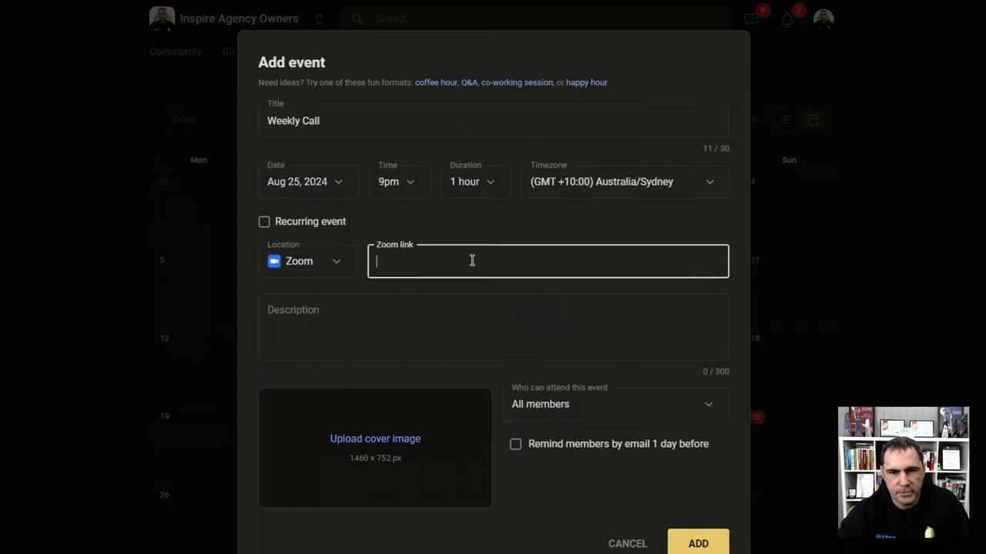
click(372, 310)
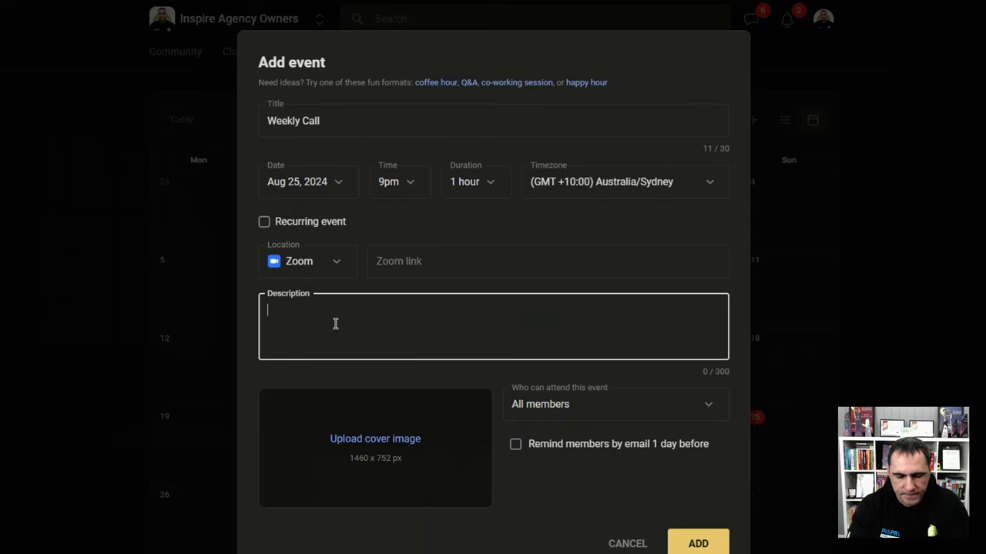
text(Descri)
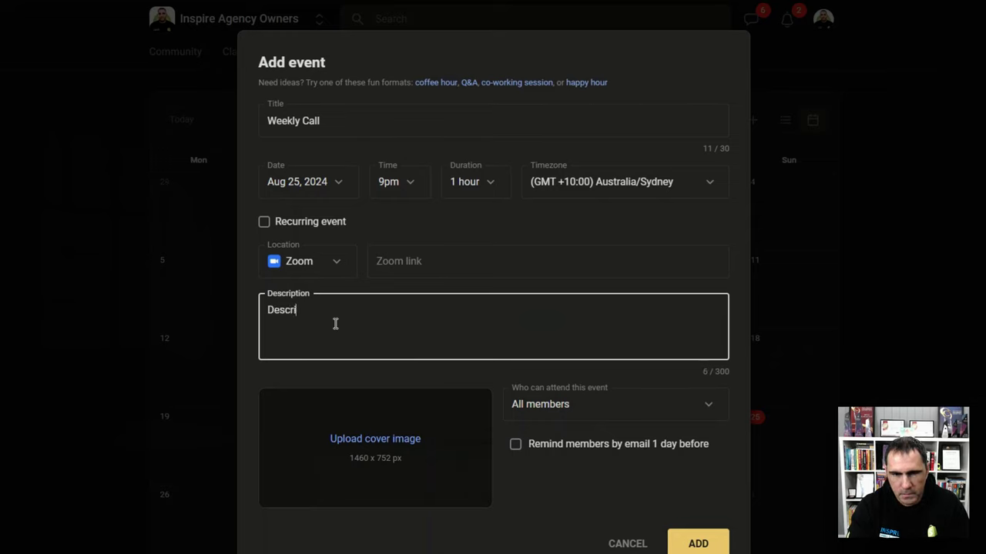
text(ption)
key(BackSpace)
key(BackSpace)
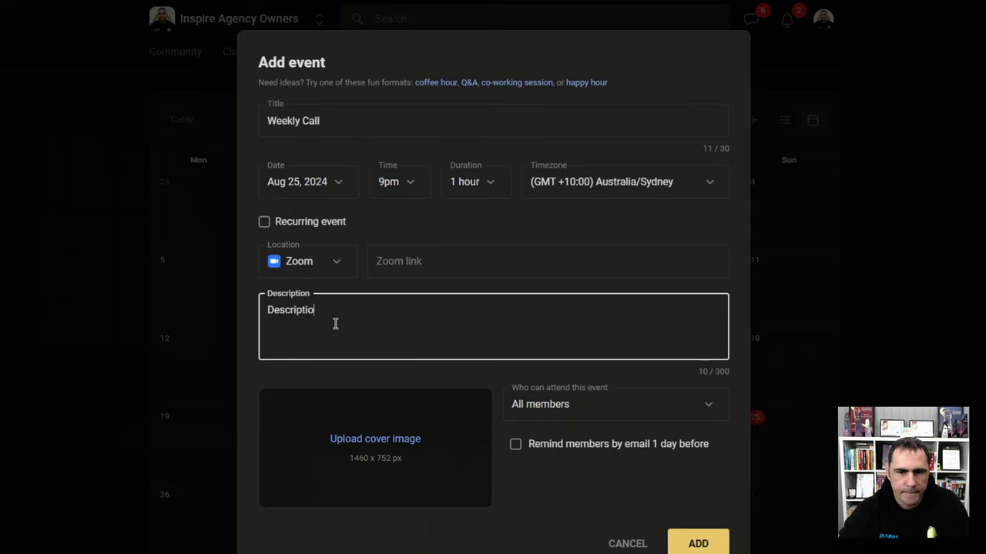
text(n)
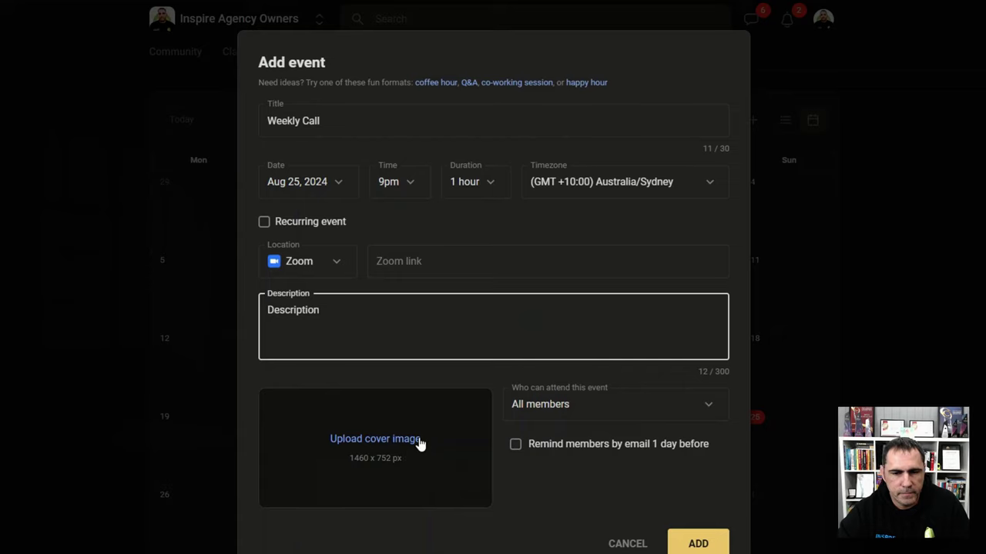
Turn on the one-day email reminder and restrict the event's attendance to members at level 3.
click(515, 445)
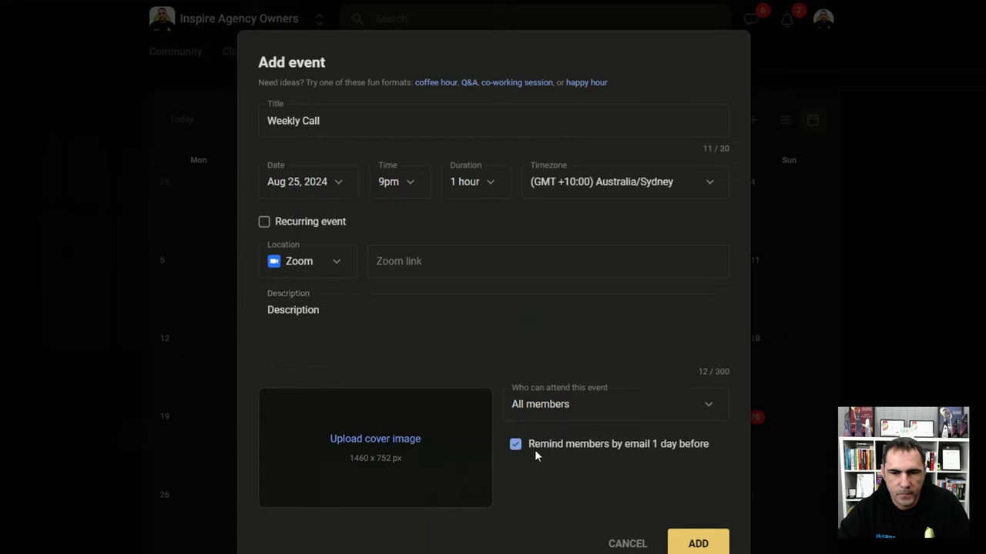
click(582, 404)
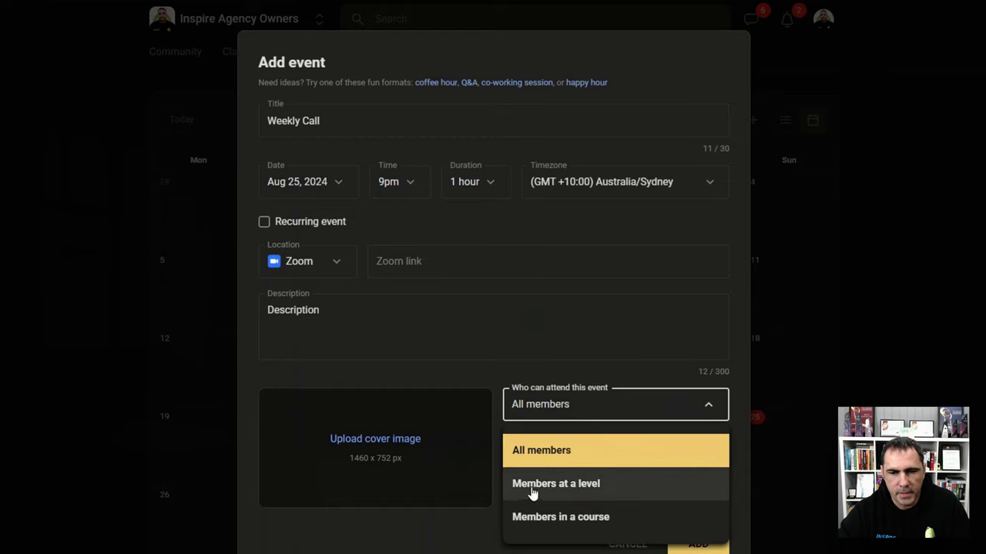
click(594, 487)
click(572, 459)
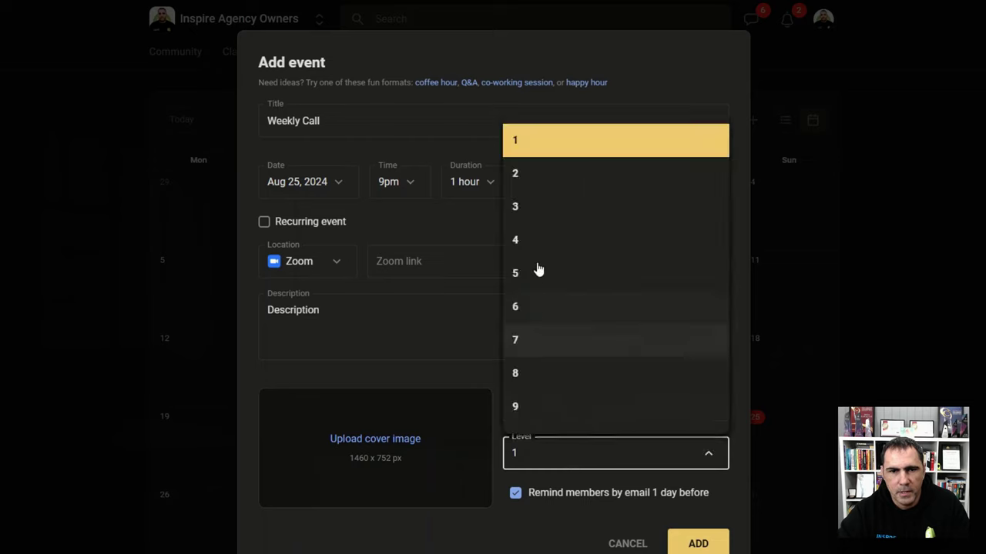
click(537, 217)
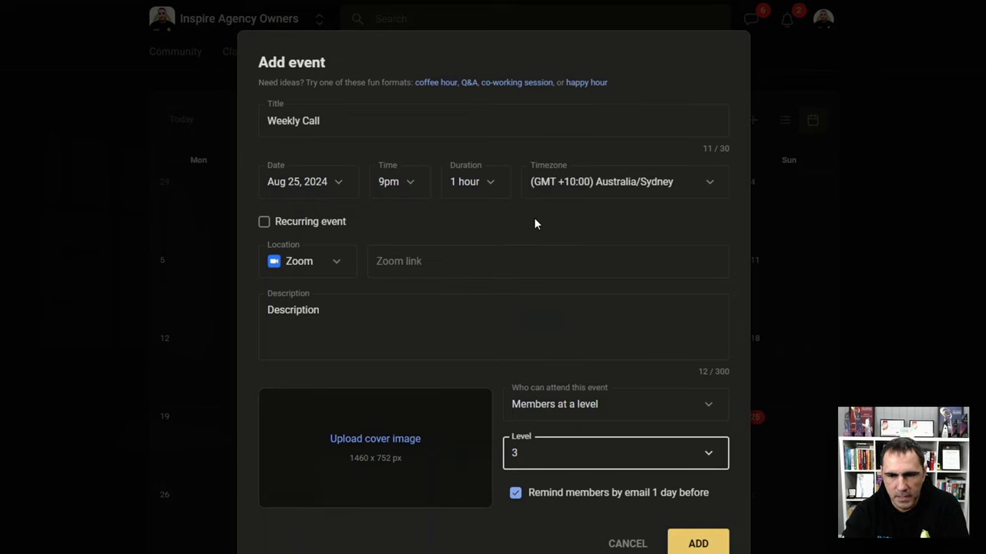
click(558, 461)
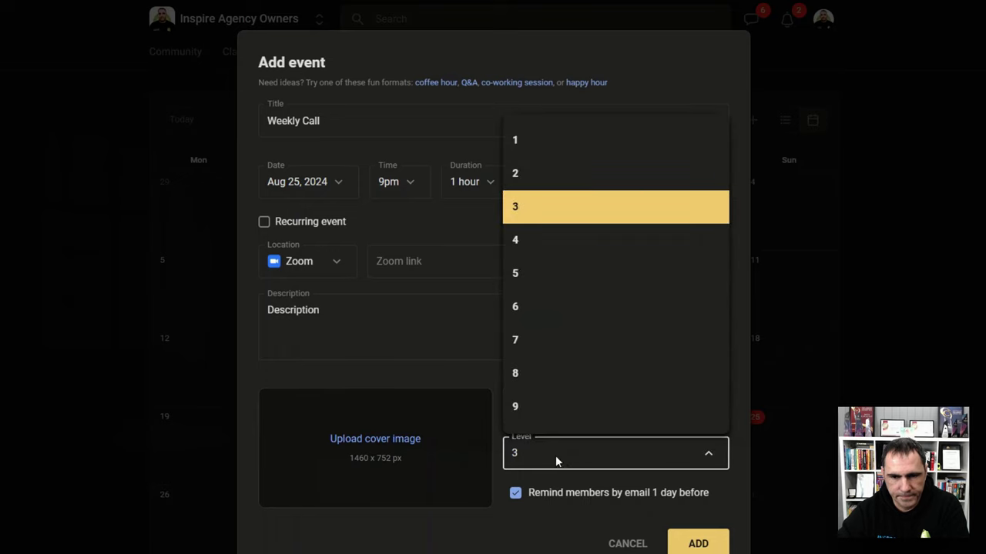
click(556, 453)
Restrict the event's attendance to members in a course and review the courses that can be chosen.
click(580, 402)
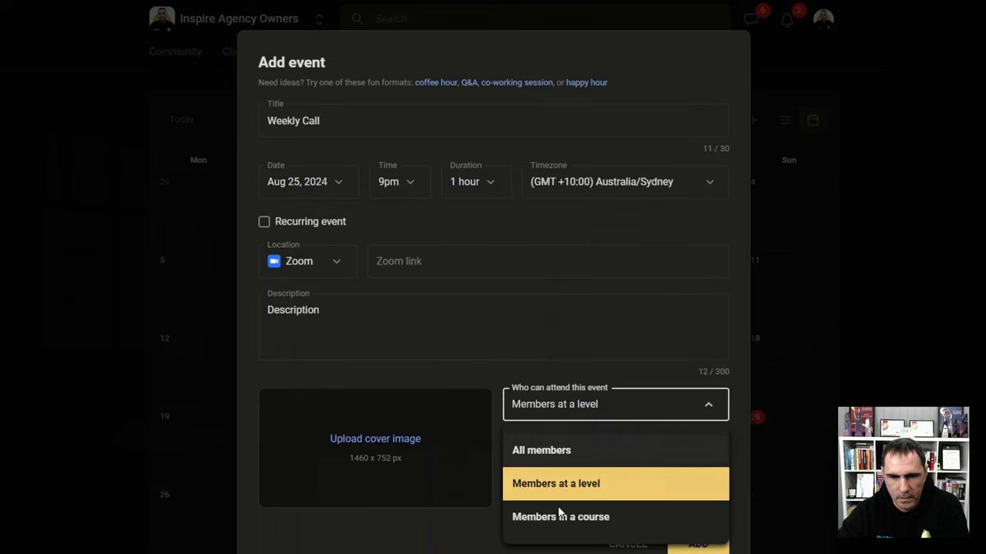
click(561, 522)
click(585, 446)
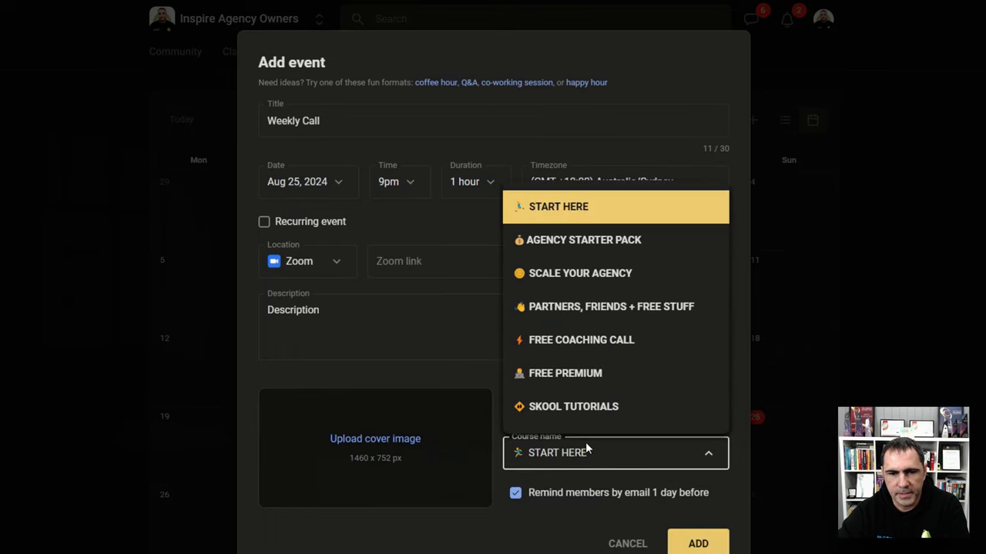
click(493, 424)
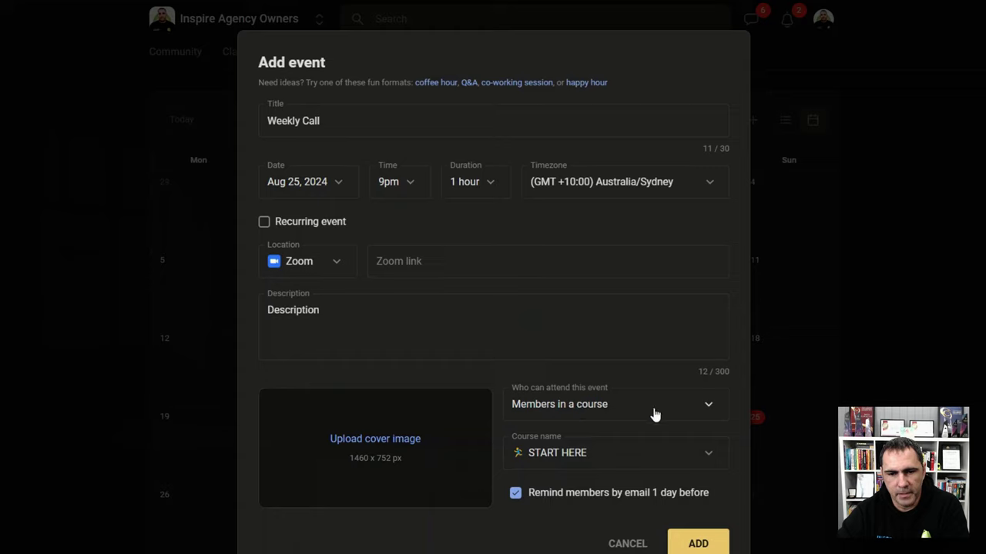
click(570, 458)
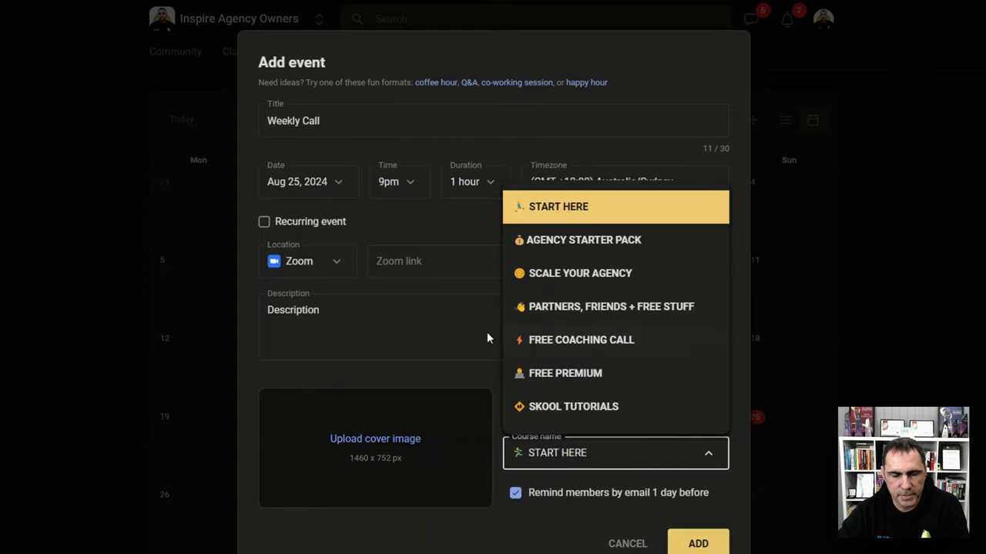
click(475, 372)
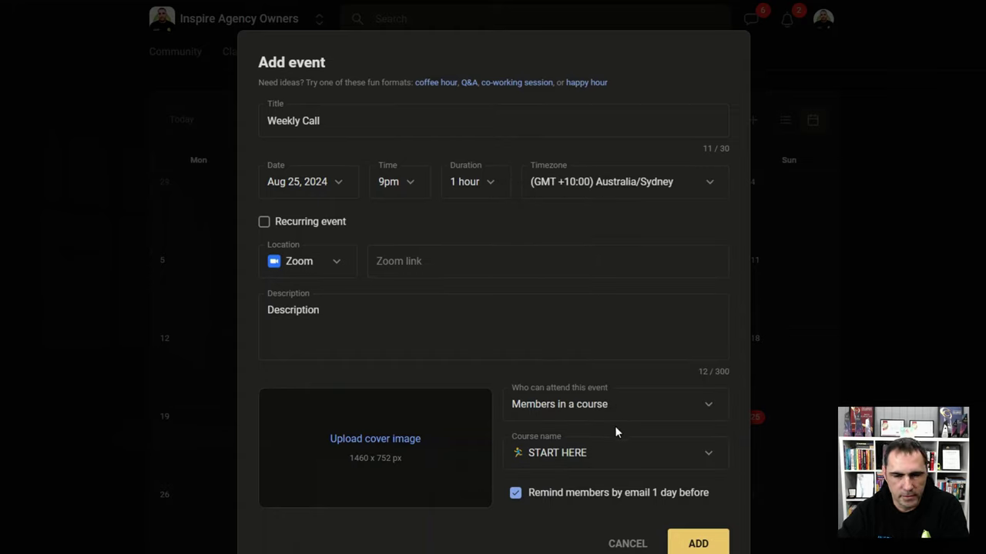
Allow all members to attend, turn off the one-day email reminder and add the event to the calendar.
click(606, 404)
click(584, 446)
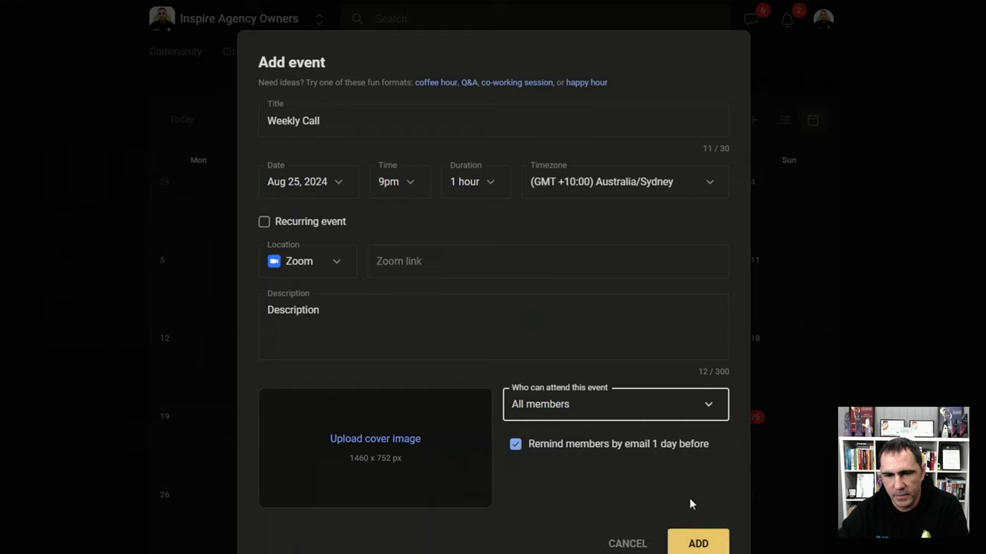
click(516, 445)
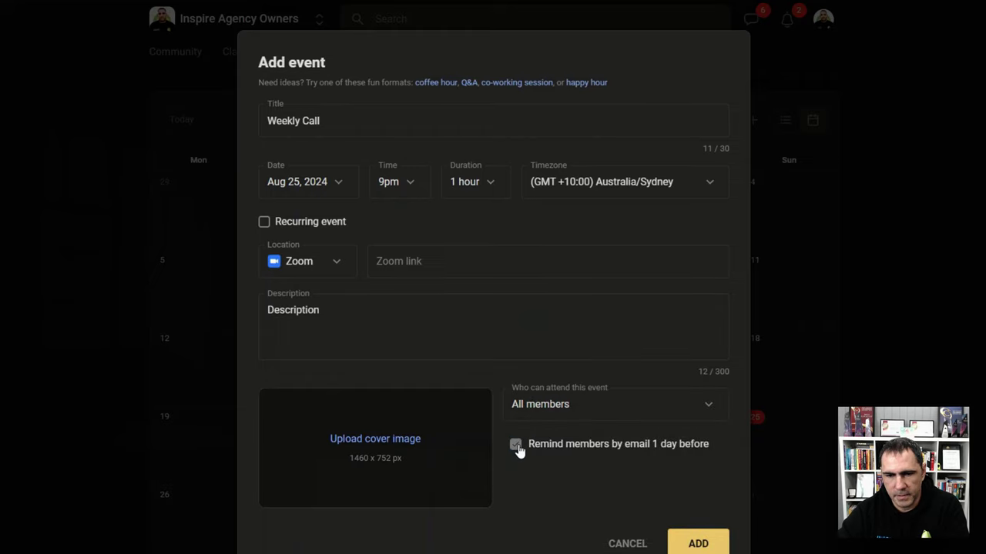
click(700, 545)
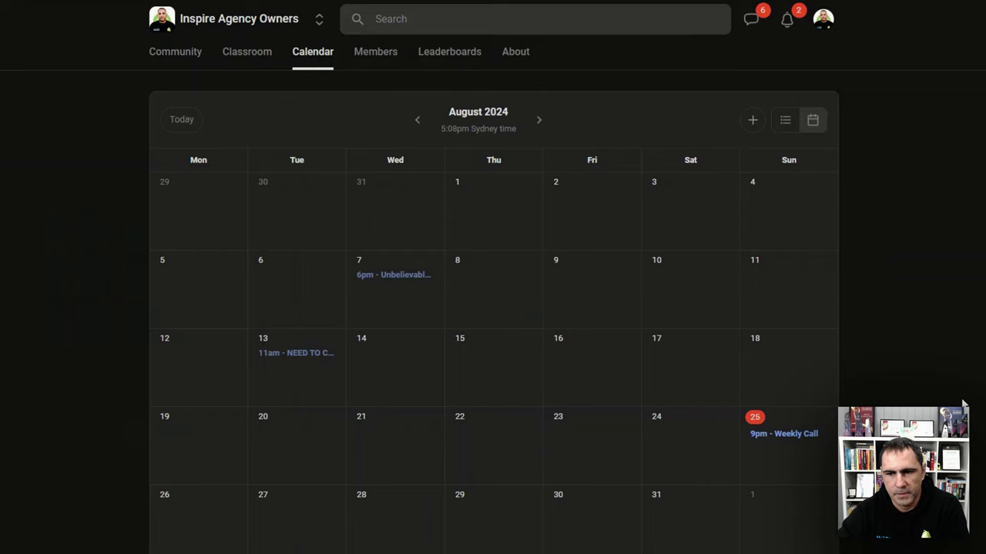
View the Weekly Call event's details and check which external calendars it can be added to.
click(793, 434)
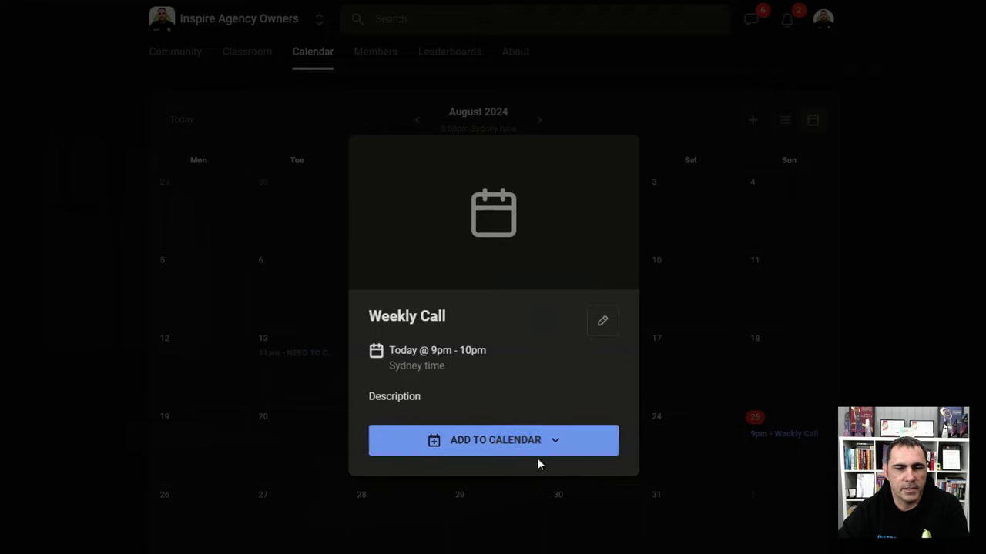
click(554, 438)
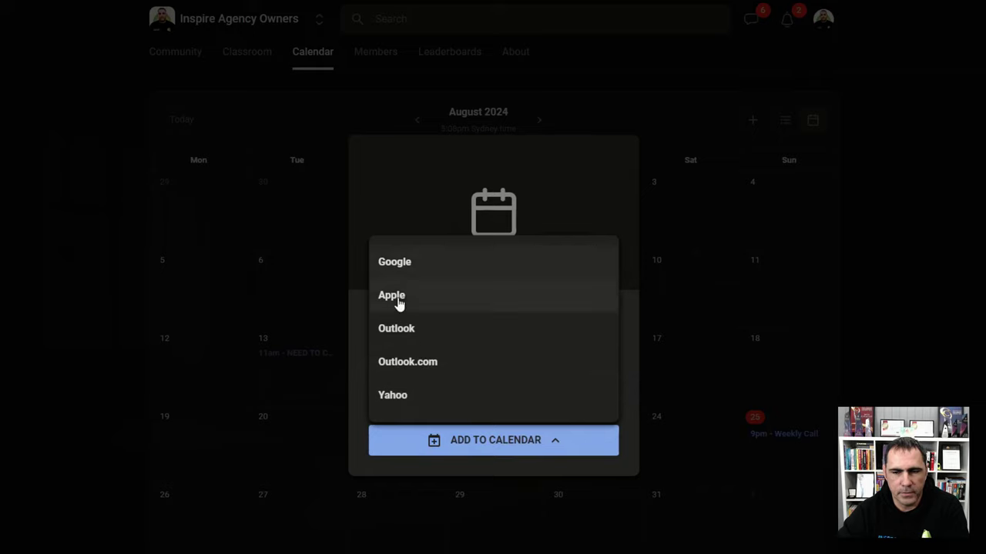
click(921, 409)
click(920, 409)
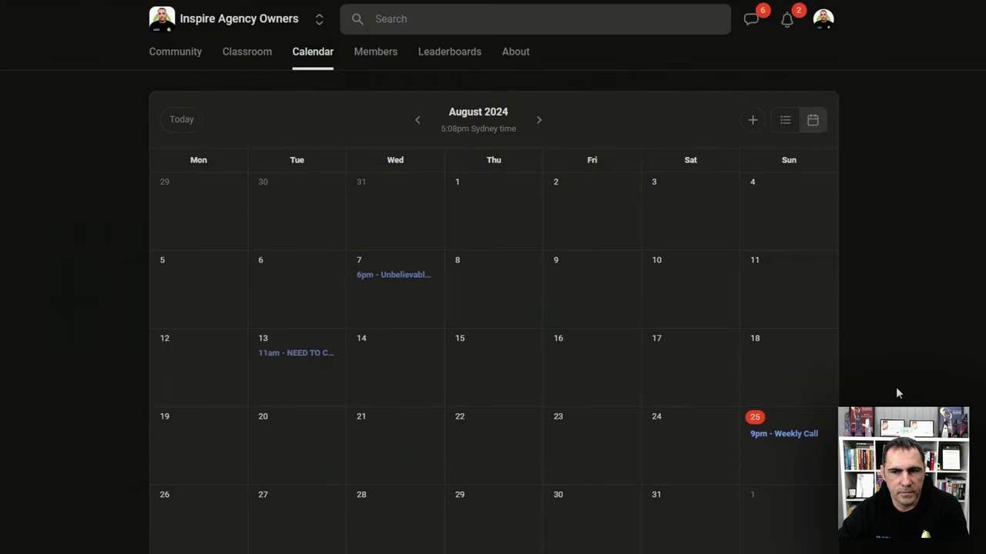
Delete the Weekly Call event on August 25 from the community calendar.
click(775, 437)
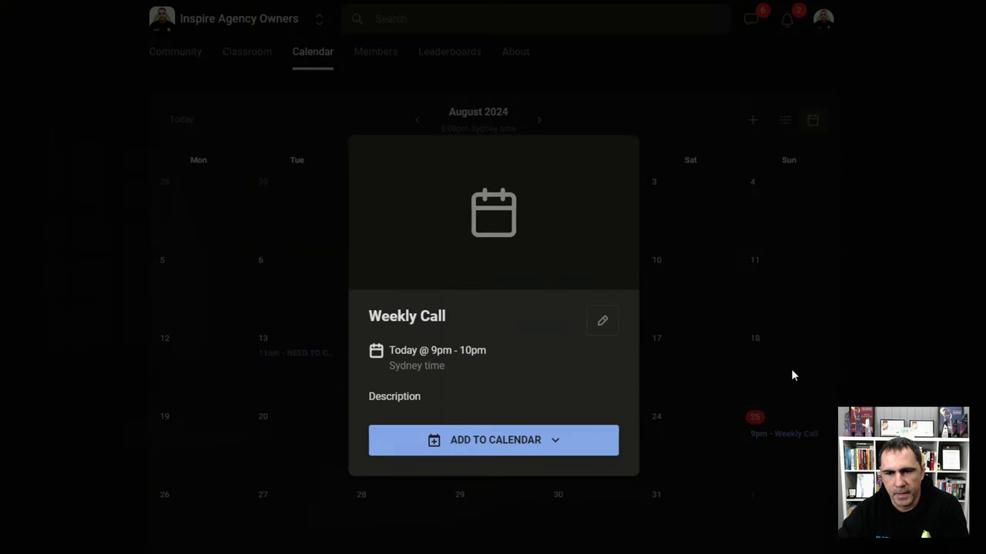
click(602, 322)
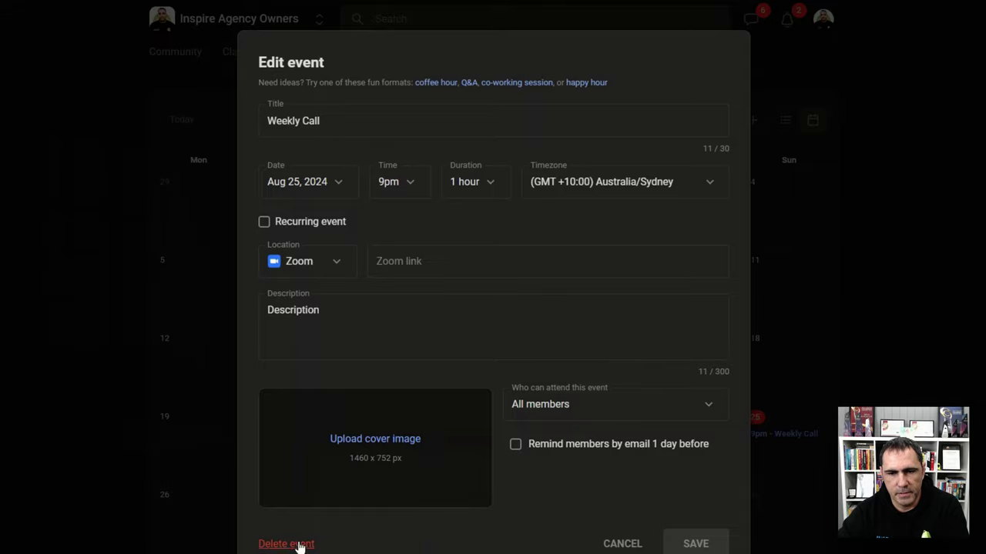
click(271, 543)
click(570, 356)
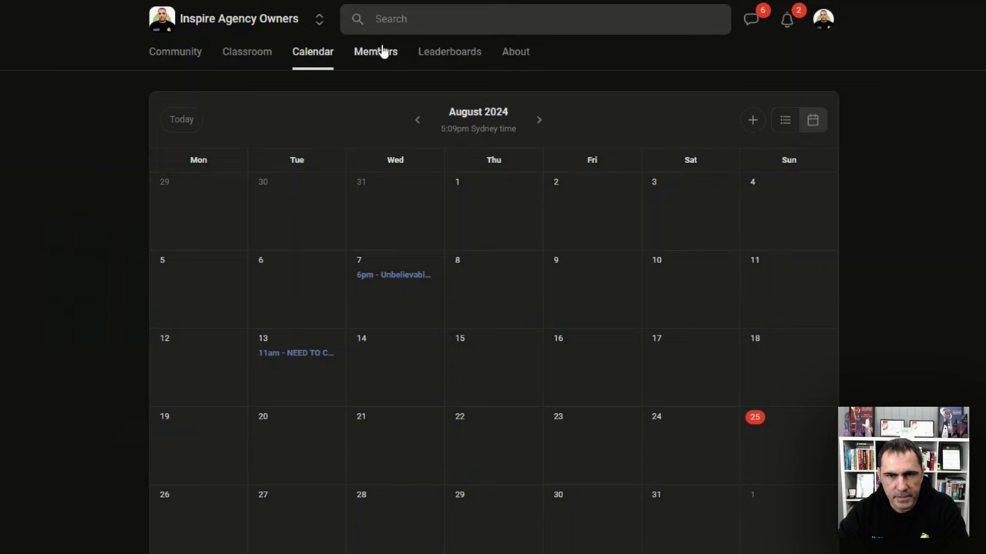
Examine the community's leaderboards, looking at the names of the member levels and what each level unlocks.
click(447, 55)
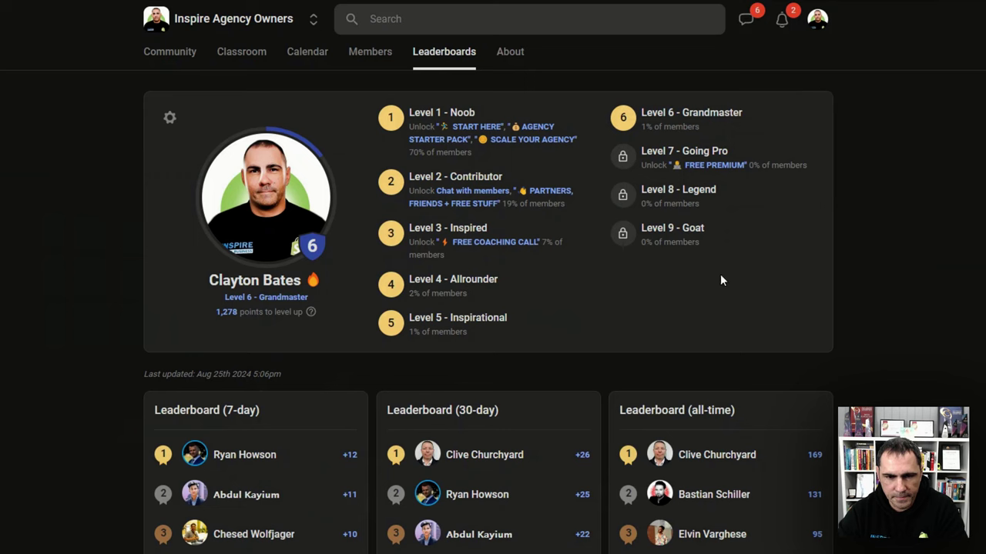
drag(737, 240, 521, 149)
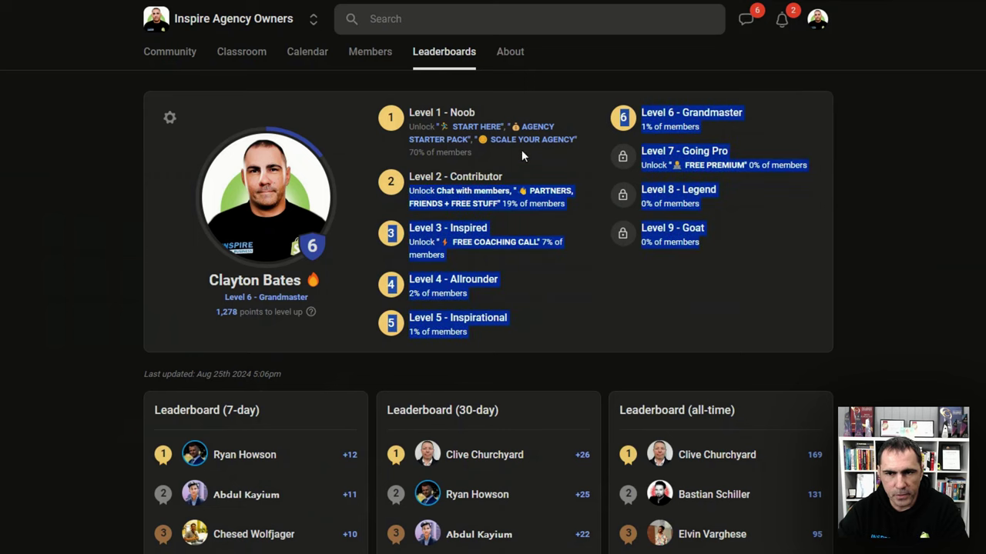
click(713, 240)
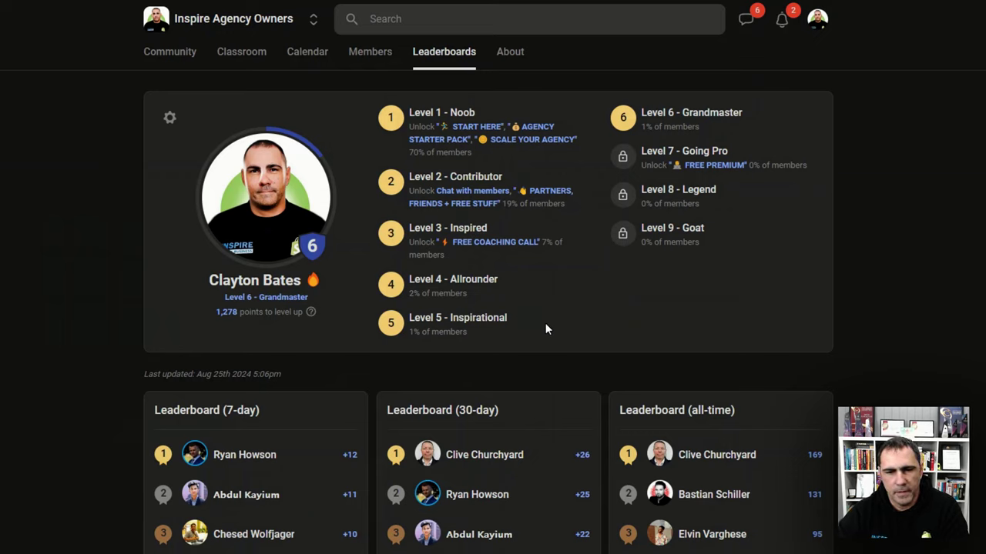
drag(546, 324, 424, 324)
drag(539, 319, 408, 320)
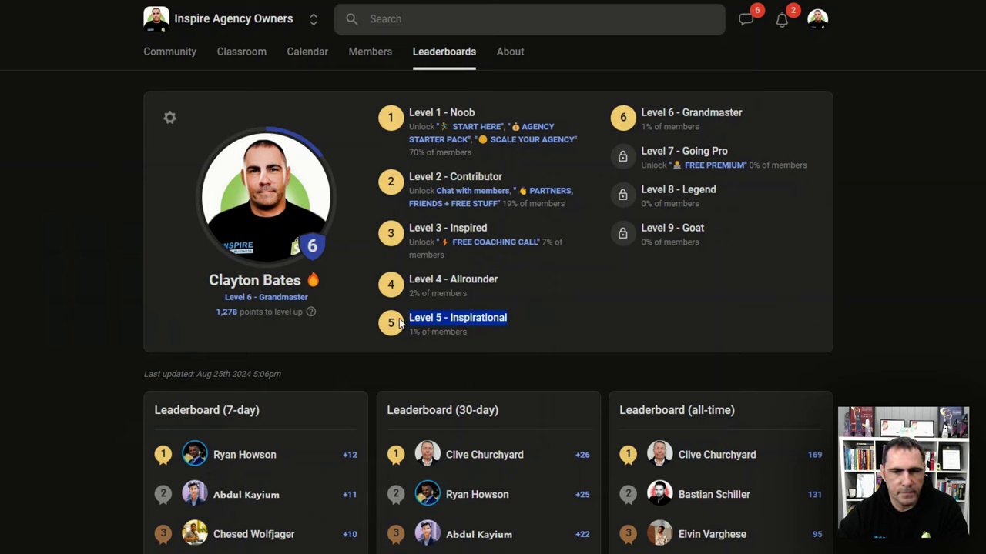
click(518, 312)
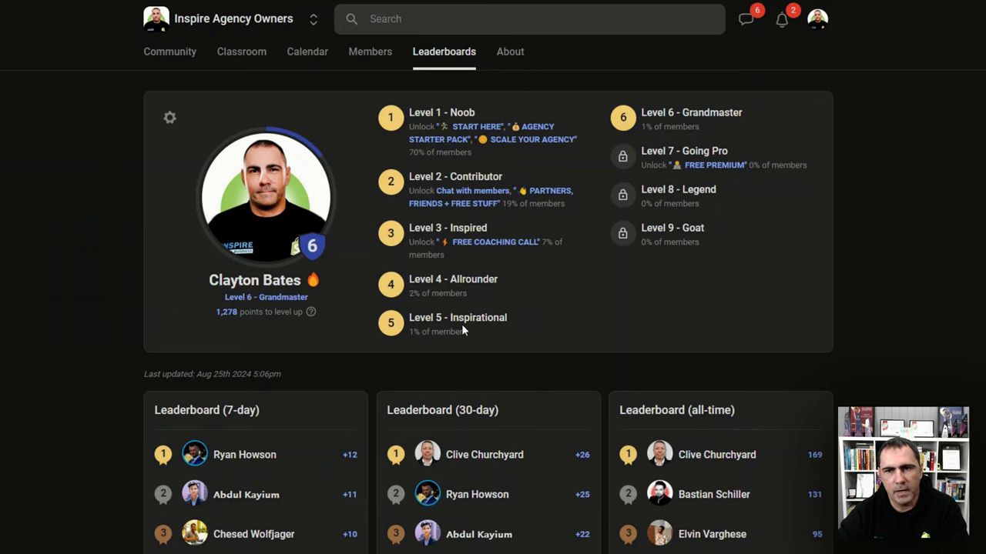
mouse_move(544, 317)
mouse_down()
mouse_move(402, 324)
mouse_move(543, 321)
mouse_up()
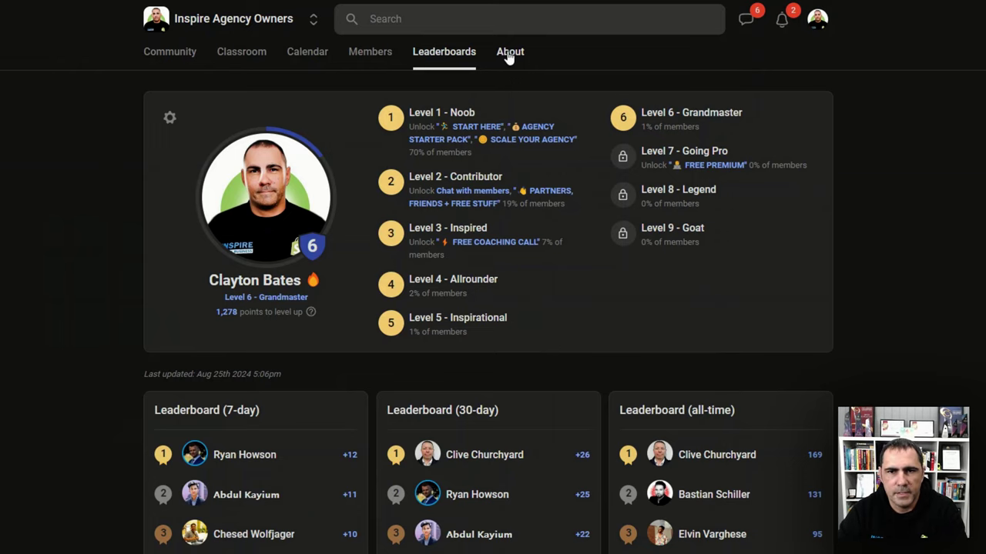
Review the group's About page, including its member count, full description and the short summary with links.
click(508, 59)
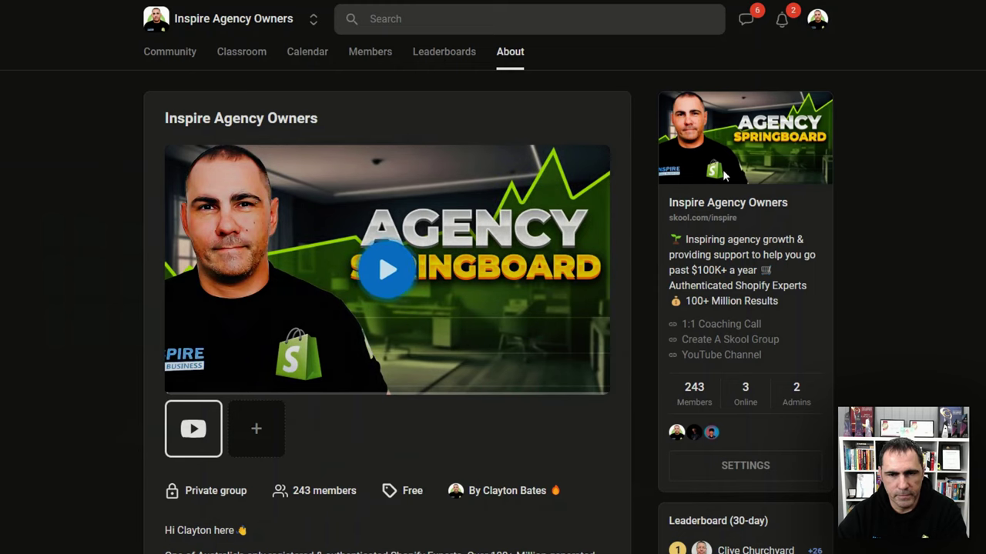
scroll(835, 239, down, 1)
scroll(836, 236, down, 1)
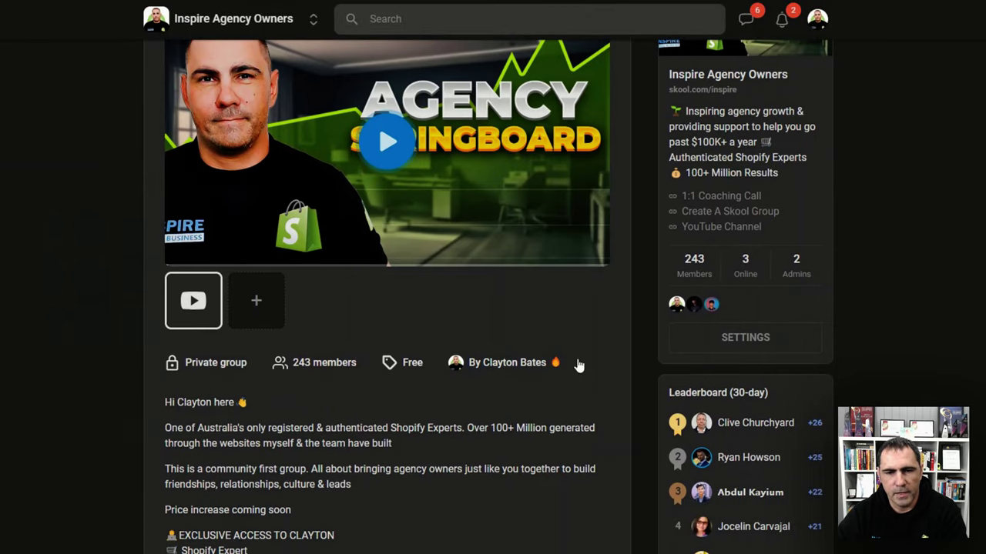
drag(292, 362, 355, 363)
click(306, 364)
scroll(559, 324, down, 4)
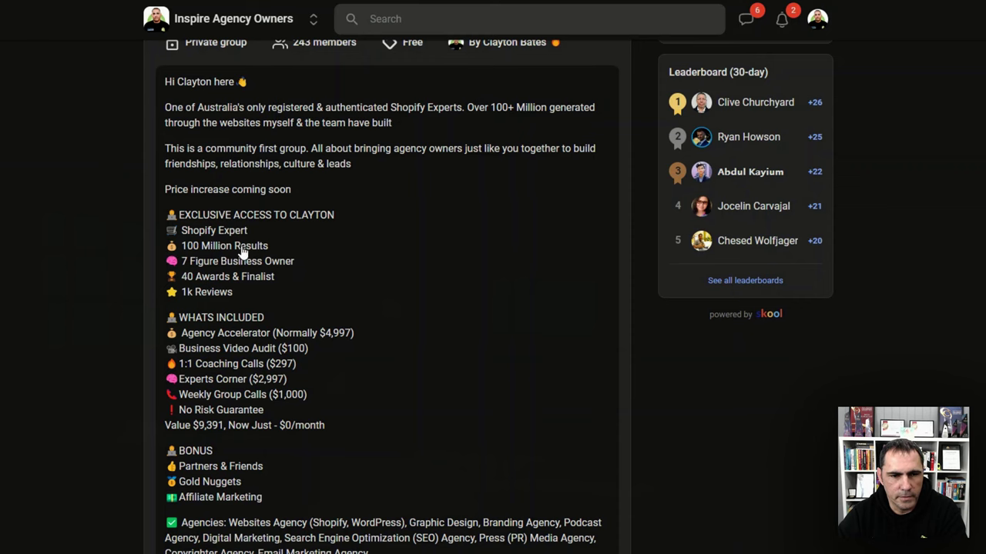
scroll(751, 439, up, 5)
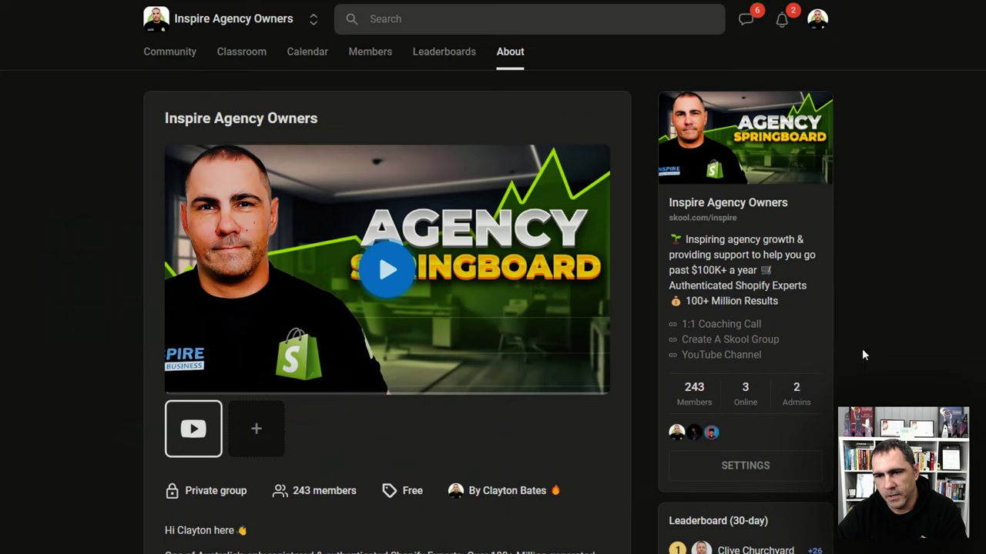
drag(821, 302, 672, 231)
click(792, 300)
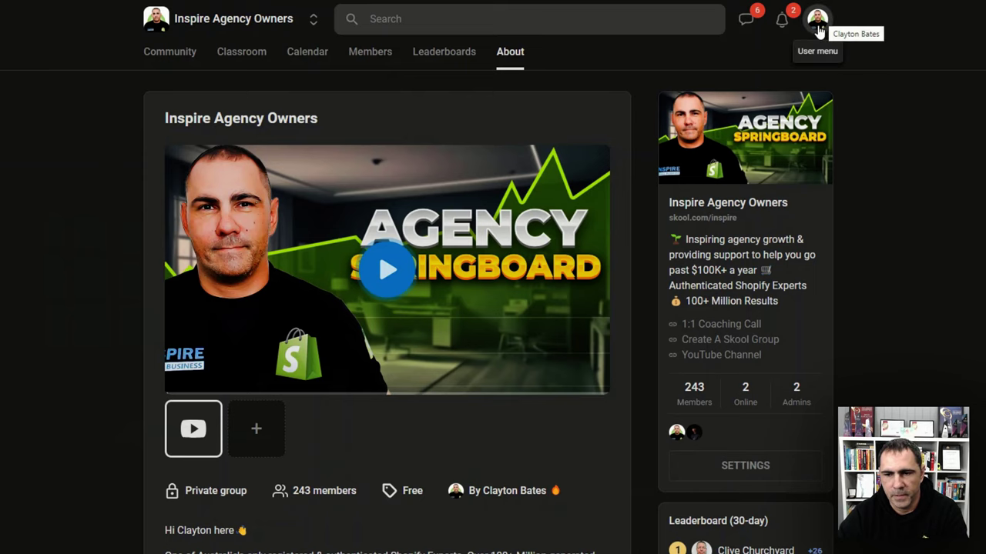
Open the group settings and review the Dashboard, Payouts and Invite pages.
click(745, 466)
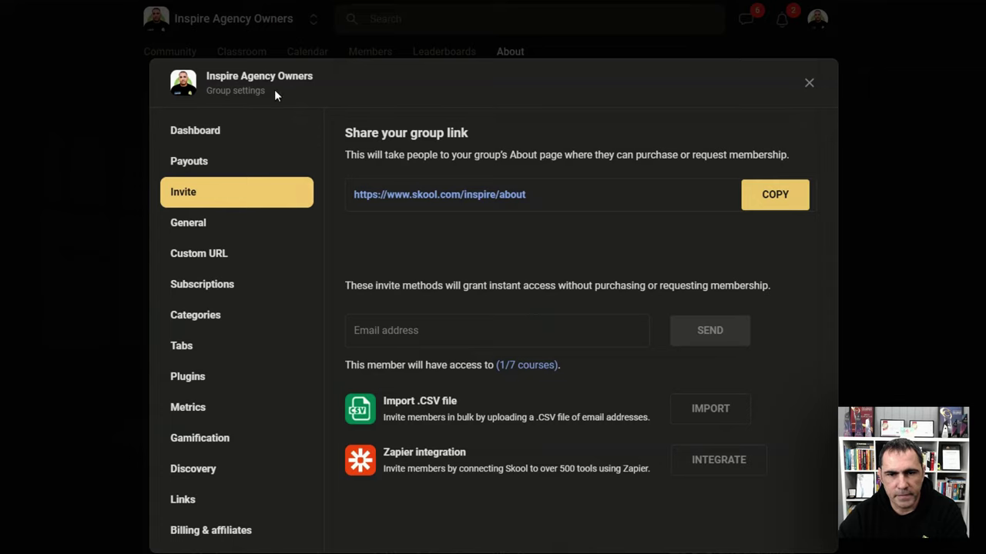
click(192, 131)
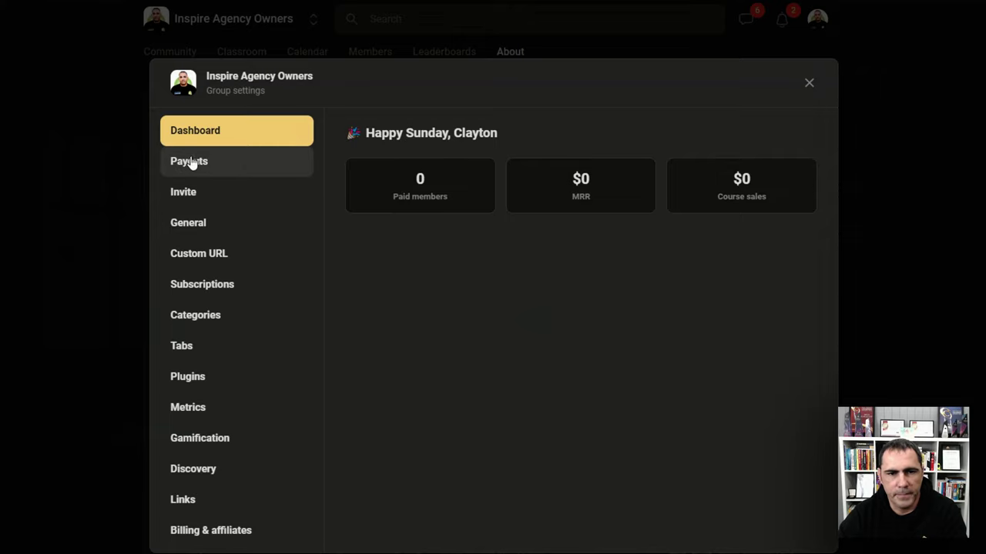
click(256, 163)
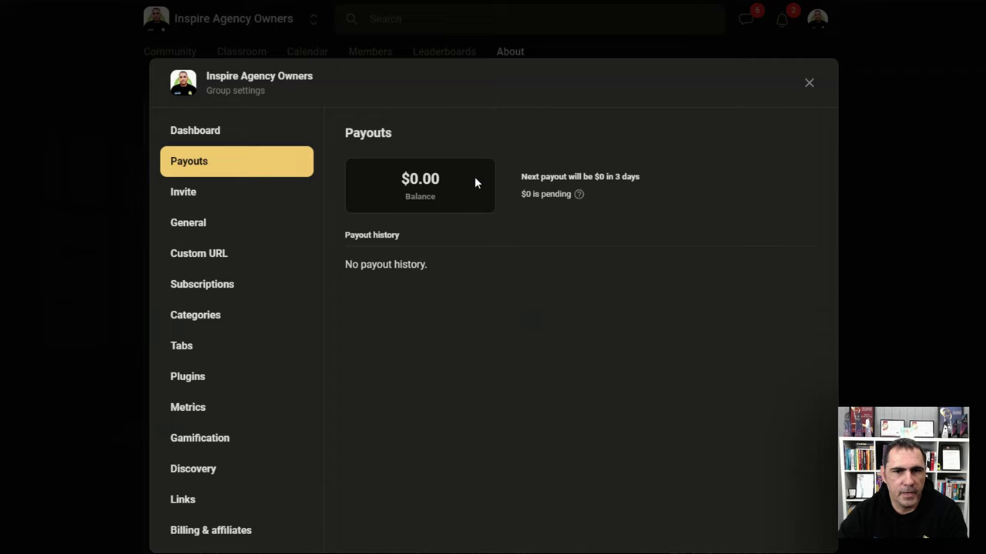
drag(462, 181, 398, 180)
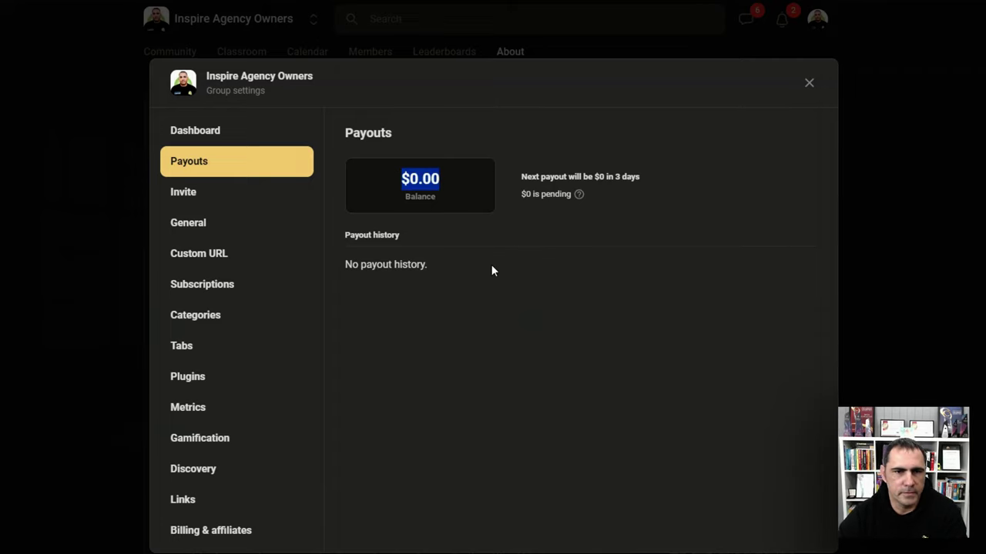
click(235, 196)
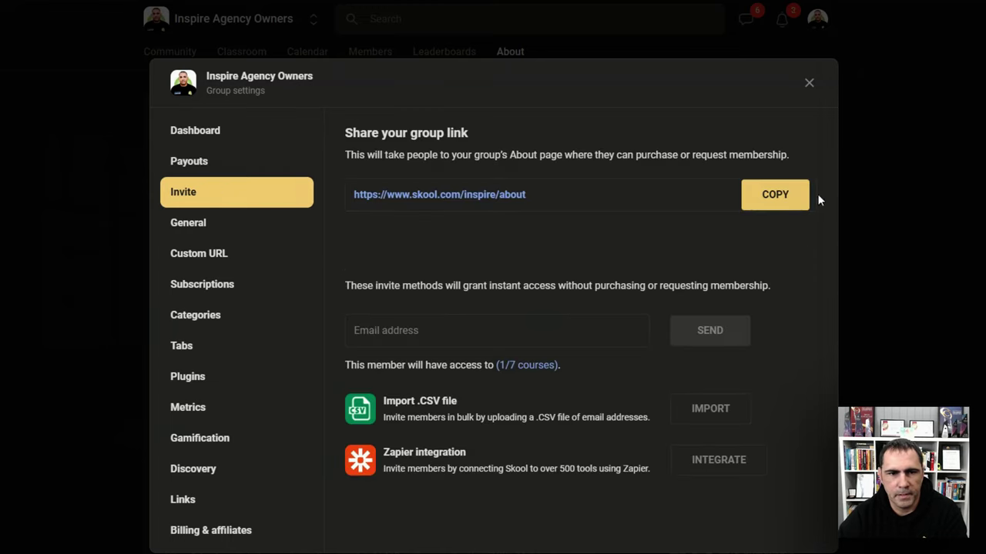
Review the General settings, including the group's name, description, initials and privacy, and look at the Custom URL page.
click(249, 222)
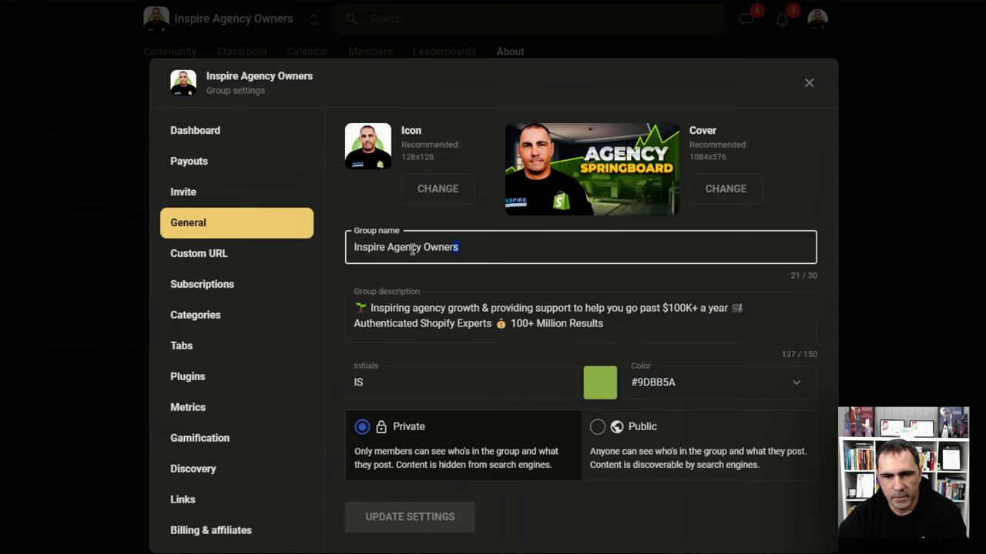
drag(458, 247, 332, 251)
click(474, 324)
drag(637, 326, 341, 288)
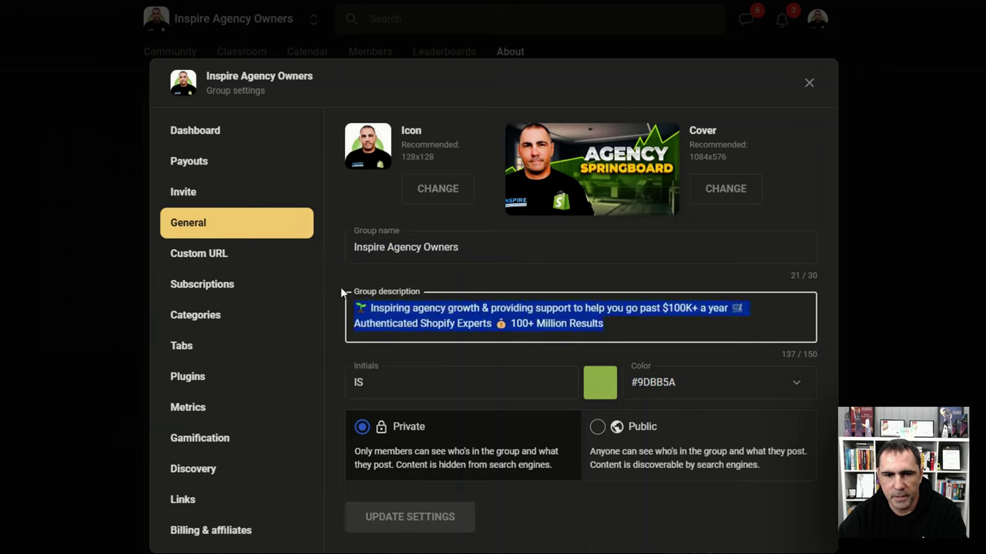
click(382, 385)
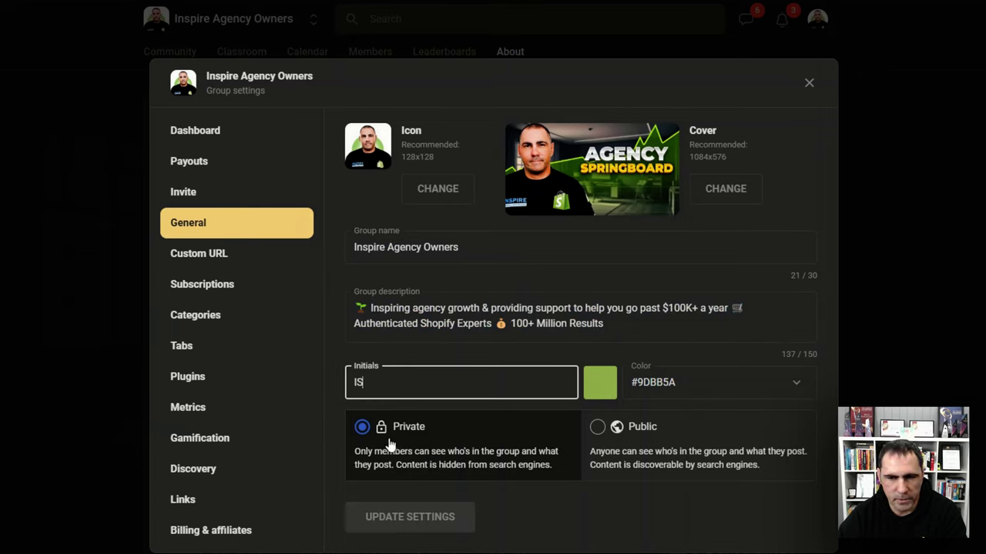
click(250, 258)
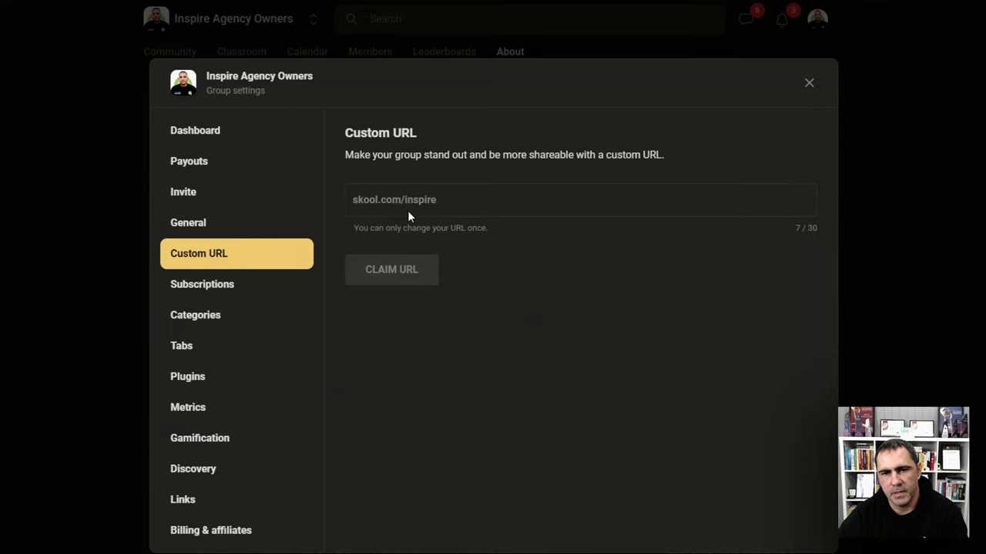
Add a subscription price of $5 per month to the group.
click(237, 285)
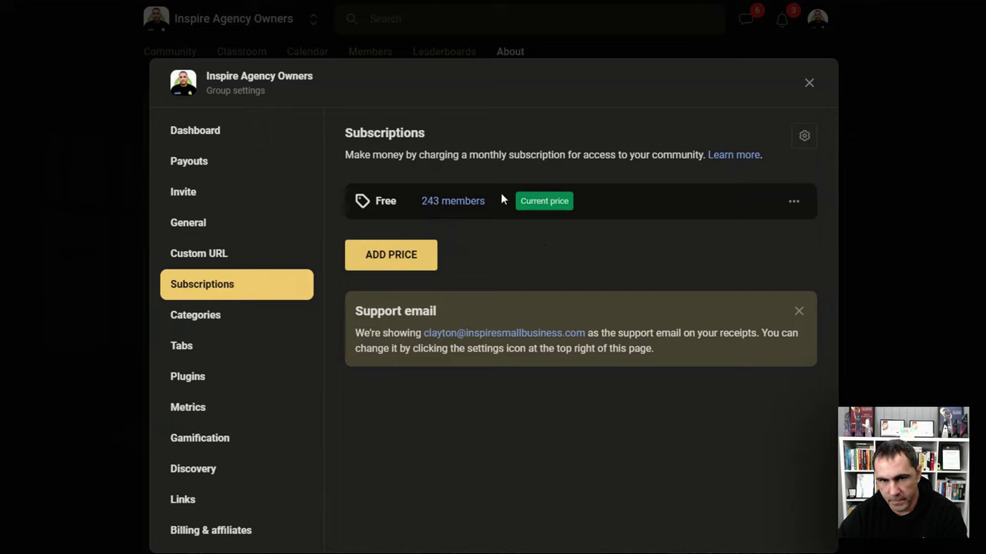
click(399, 258)
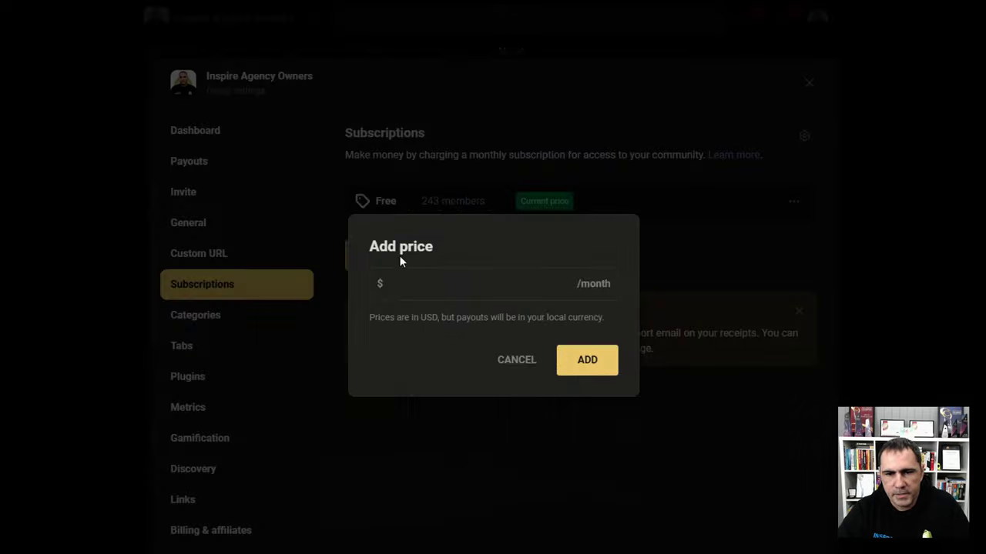
click(408, 284)
text(5)
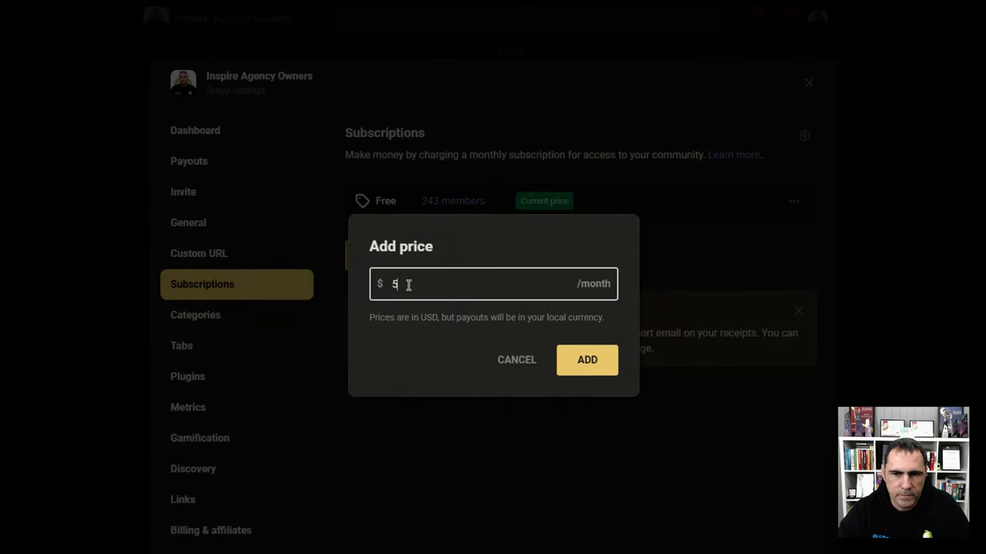
click(574, 359)
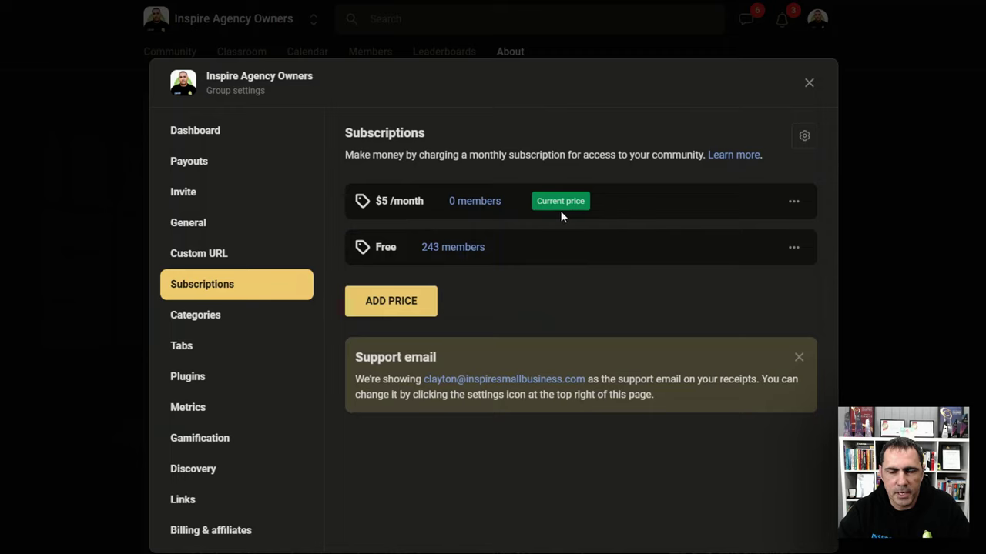
drag(537, 201, 589, 202)
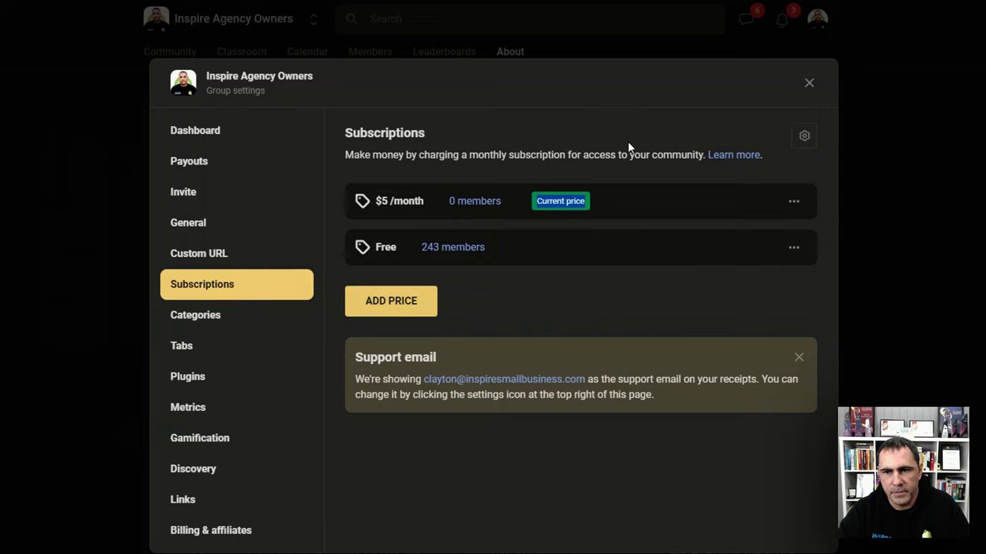
Make the Free plan the current price again and delete the $5 monthly price.
click(793, 201)
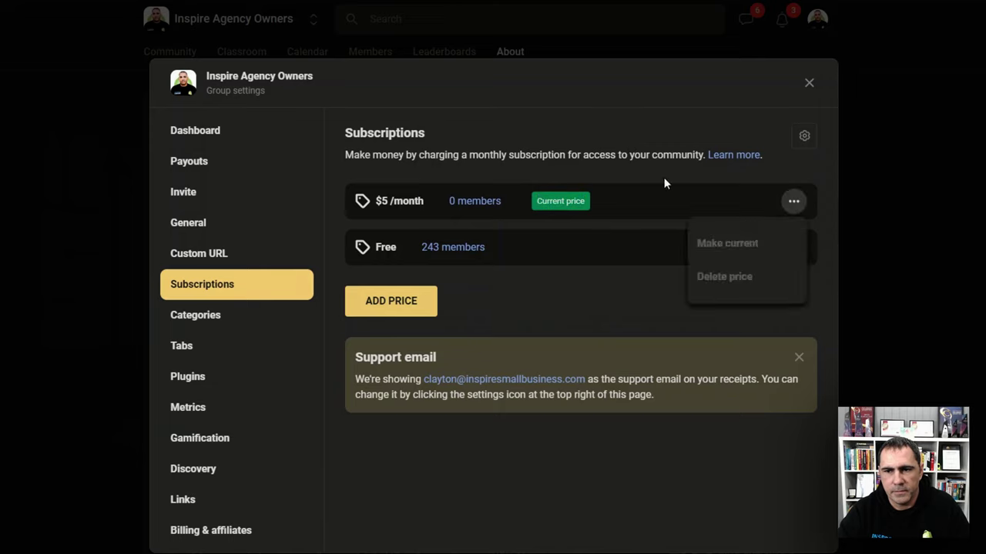
click(793, 201)
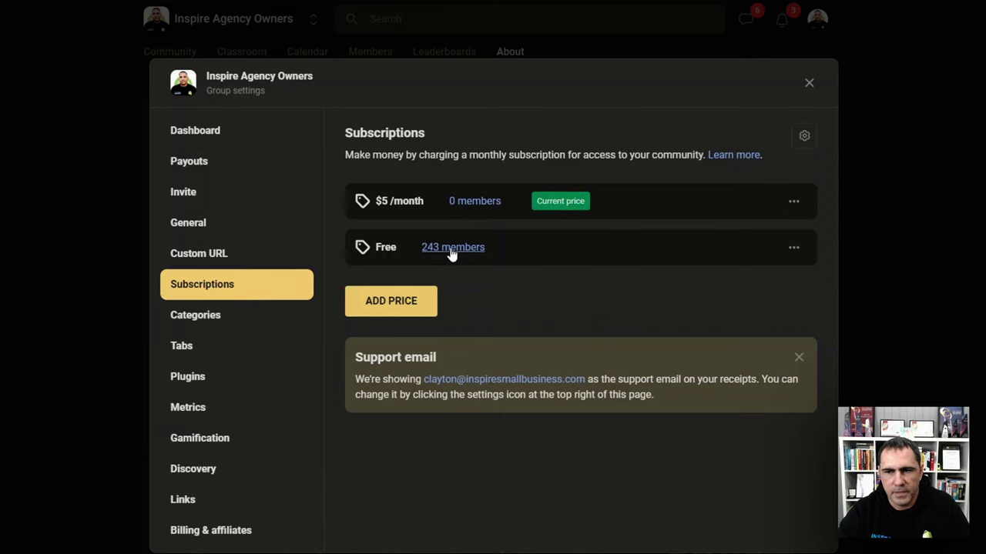
click(793, 247)
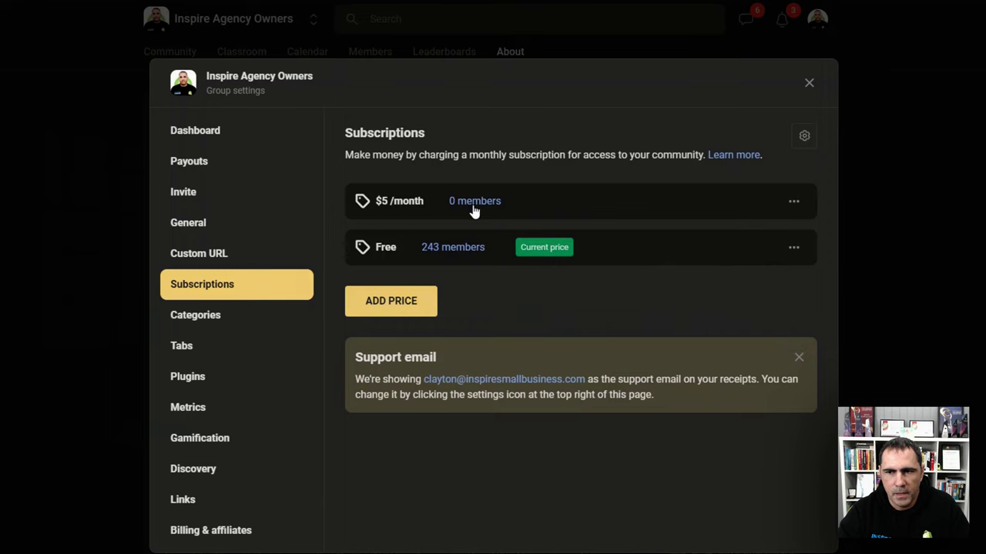
click(795, 200)
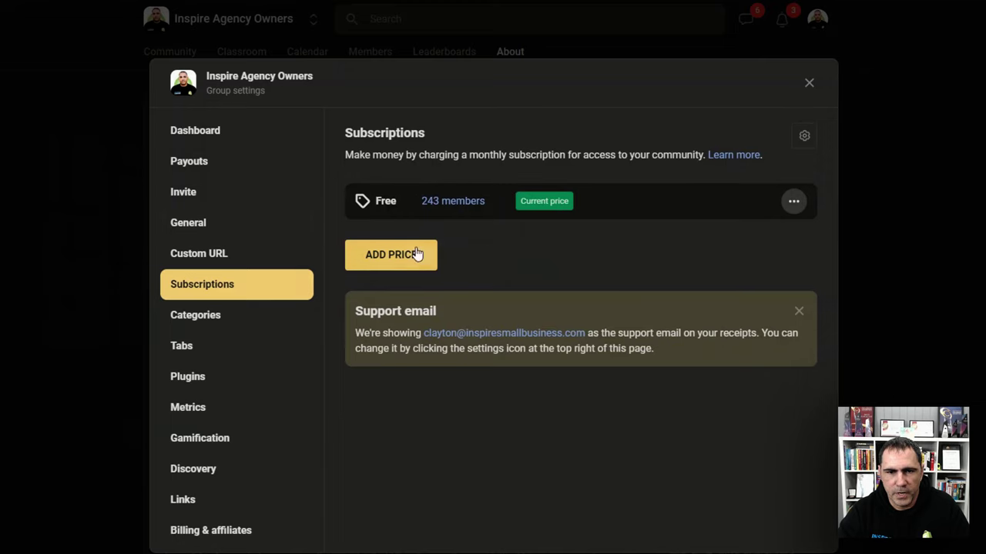
Add a subscription price of $999 per month to the group.
click(391, 255)
click(424, 290)
text(999)
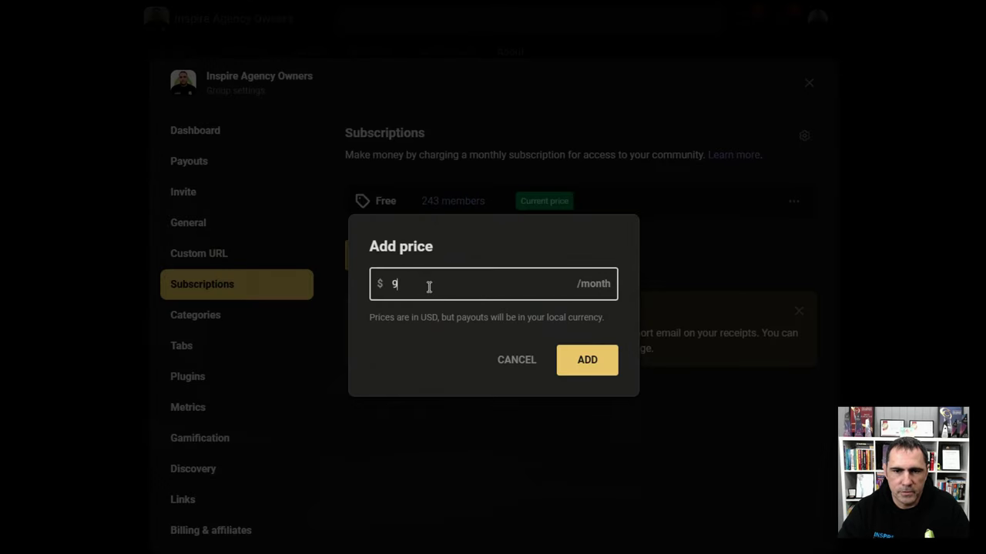
click(588, 362)
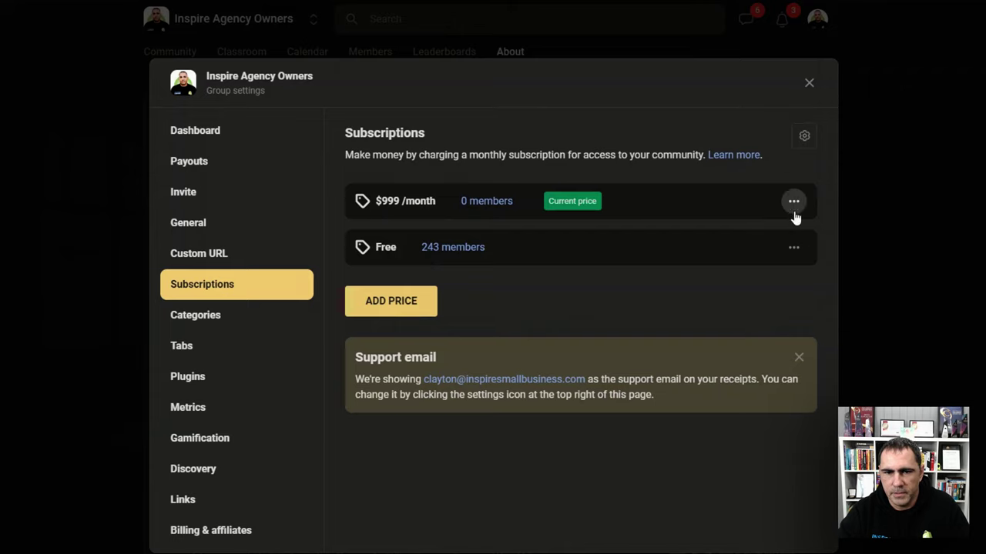
Delete the $999 monthly price from the subscriptions.
click(794, 248)
click(567, 288)
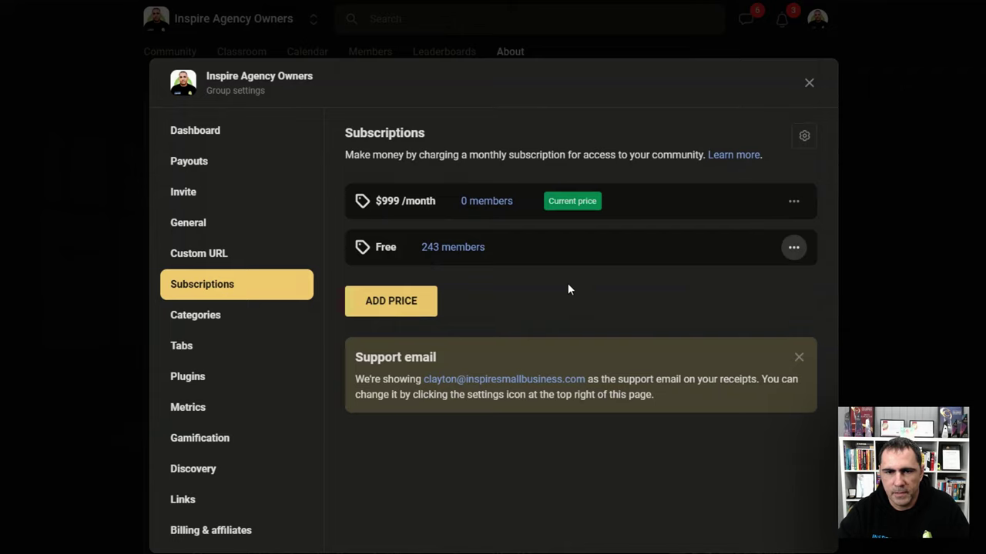
click(793, 200)
click(736, 276)
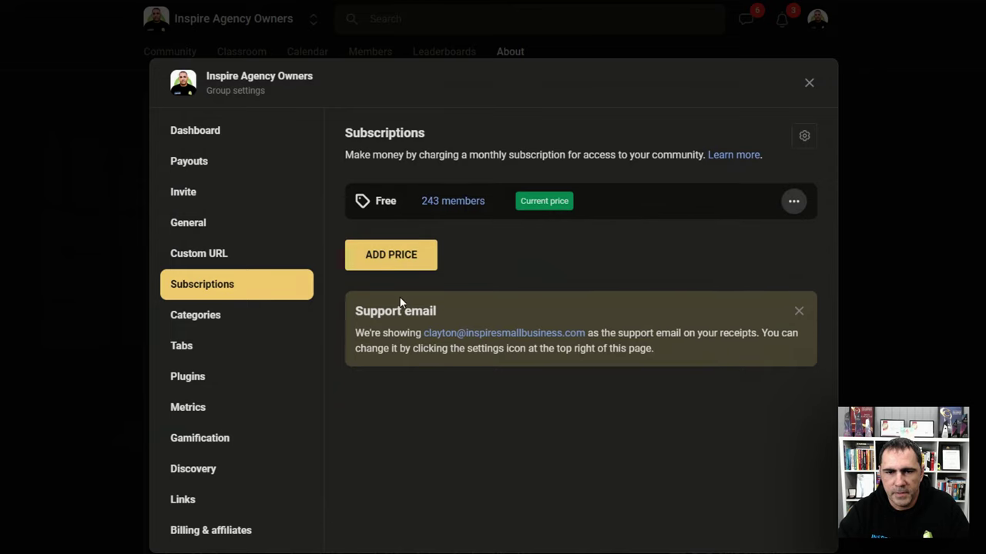
Try to add a subscription price of $1000000 per month, and cancel the entry.
click(388, 262)
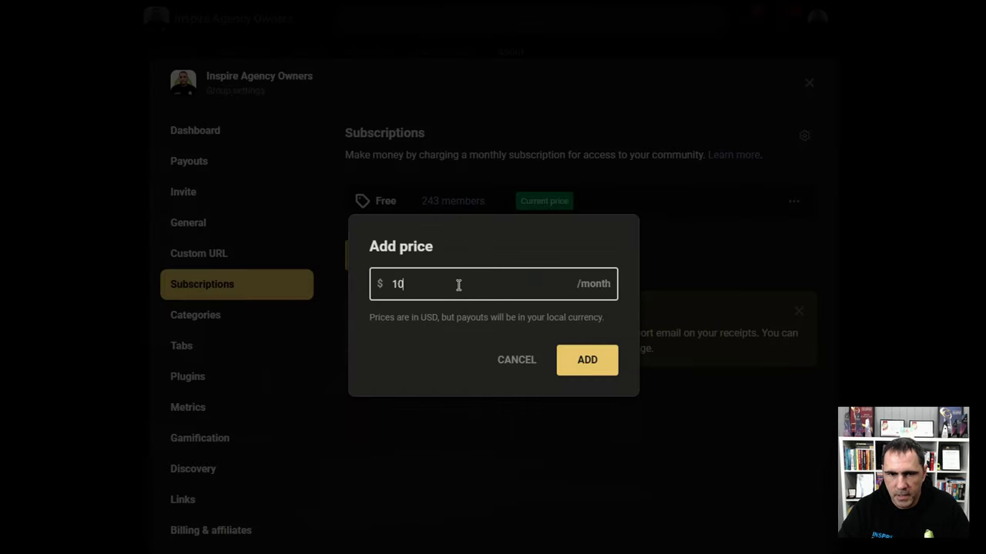
text(1000000)
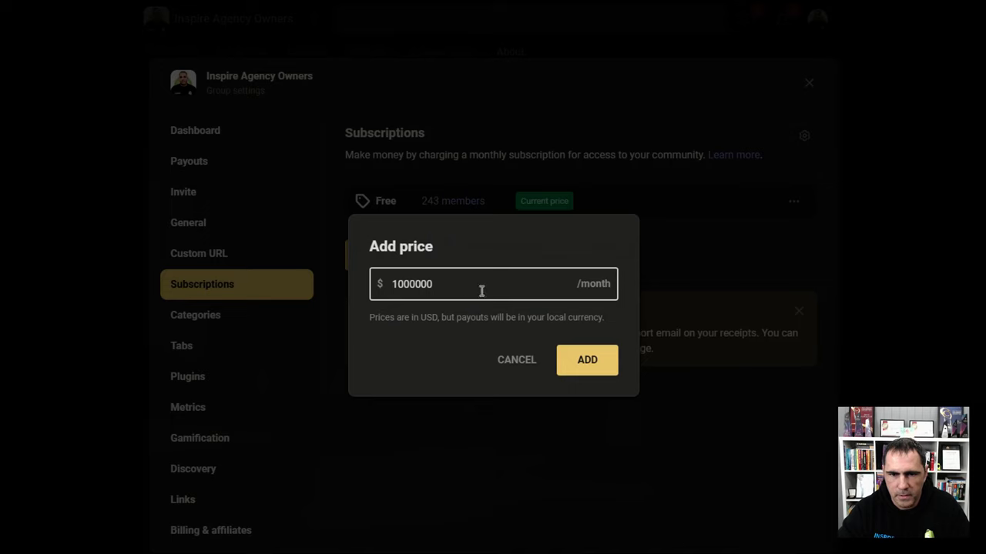
click(587, 362)
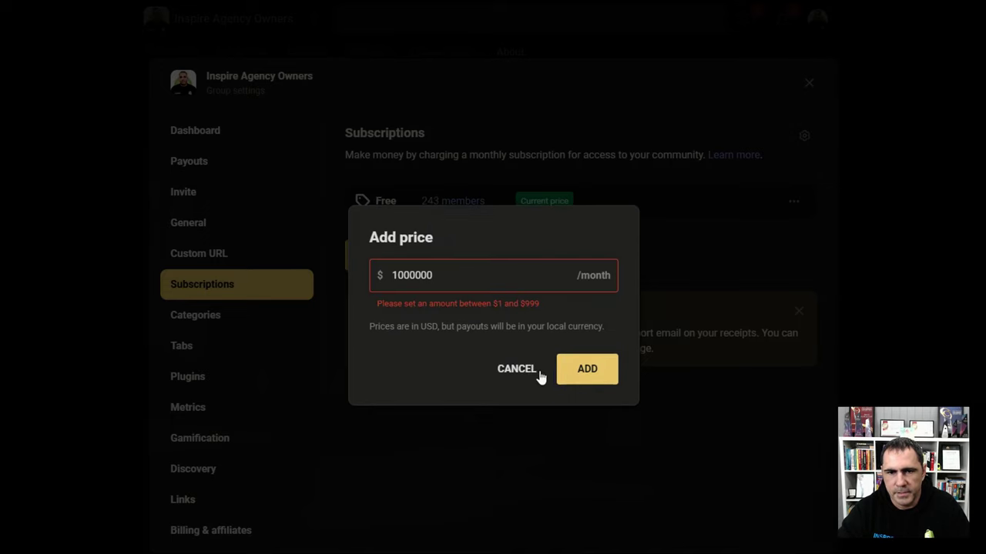
click(518, 370)
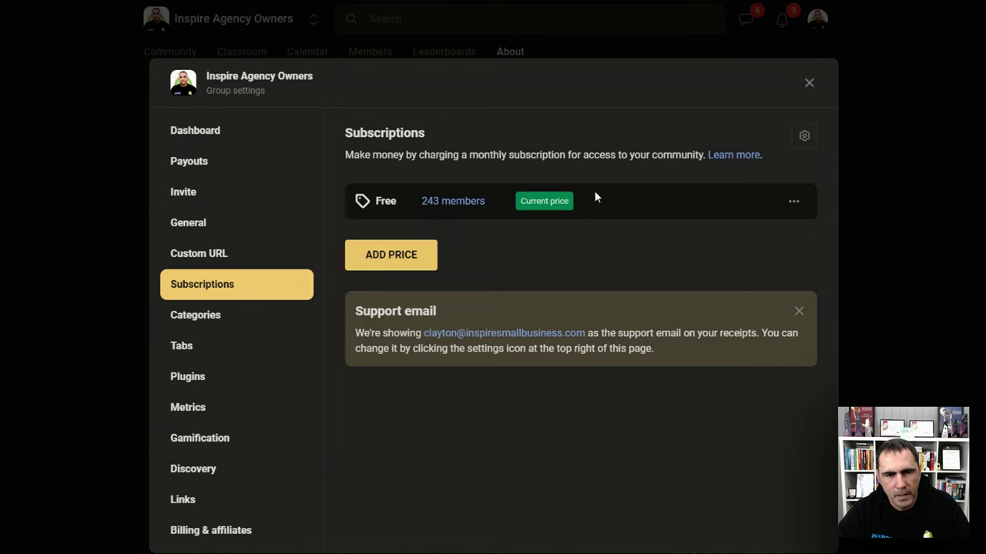
Add a discussion category named Test with the description "Test" in the group's category settings.
click(211, 314)
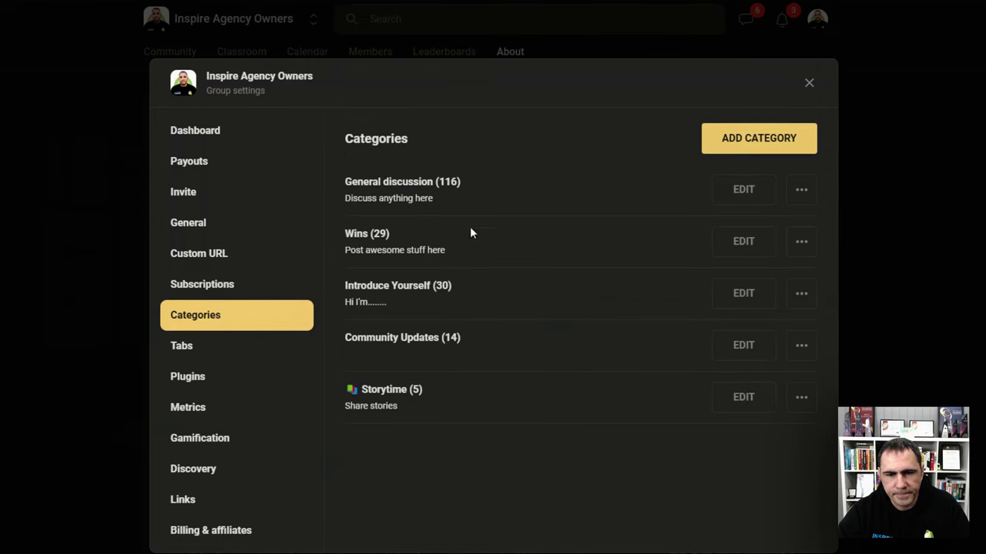
drag(350, 178, 505, 205)
click(346, 176)
drag(346, 177, 485, 190)
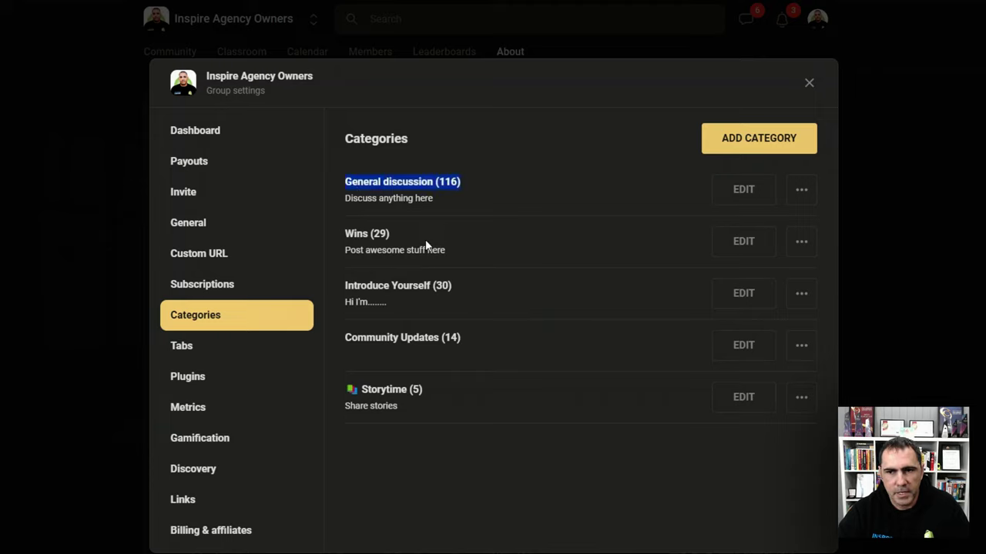
click(755, 141)
click(459, 178)
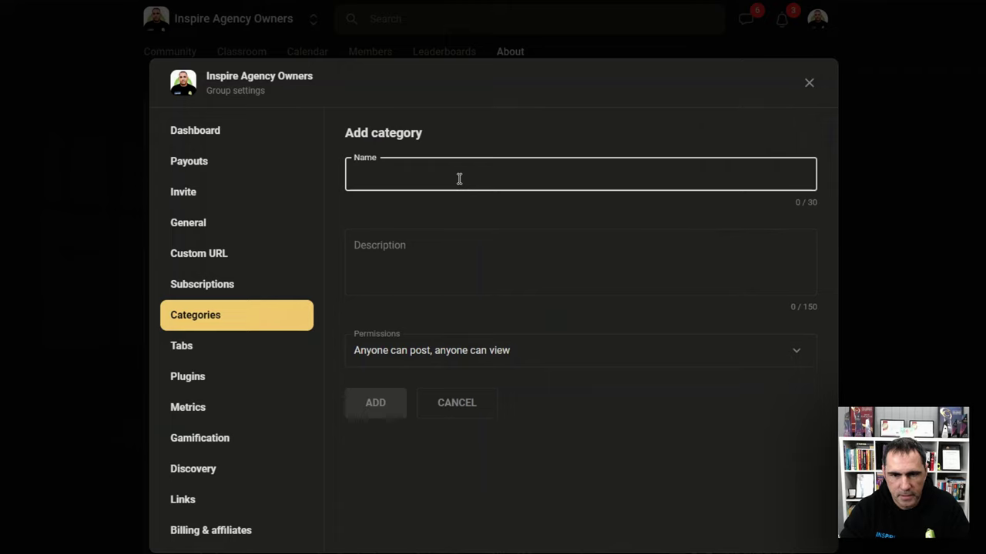
text(Test)
click(425, 256)
text(Test)
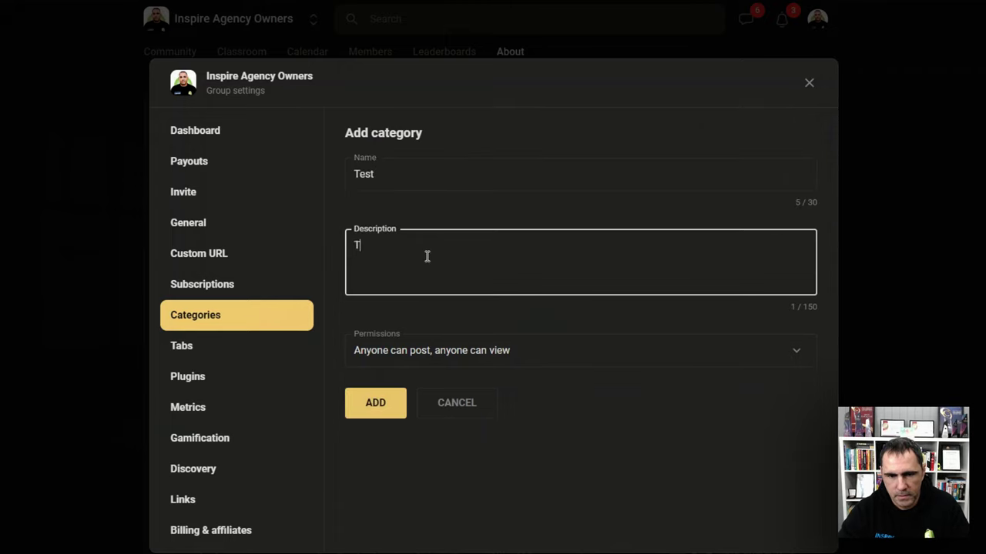
click(379, 406)
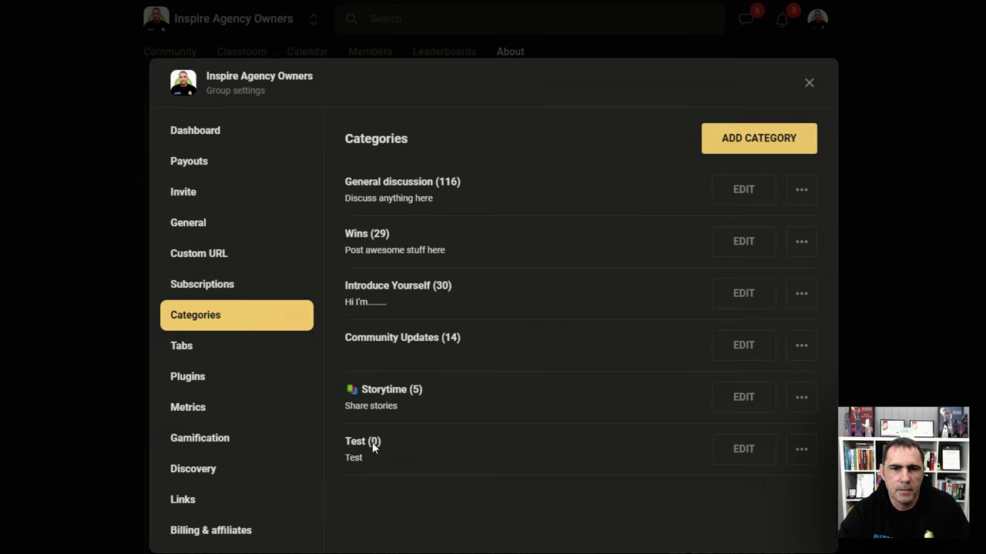
Look over each discussion category from General discussion to Test, and close the group settings.
drag(347, 185, 496, 187)
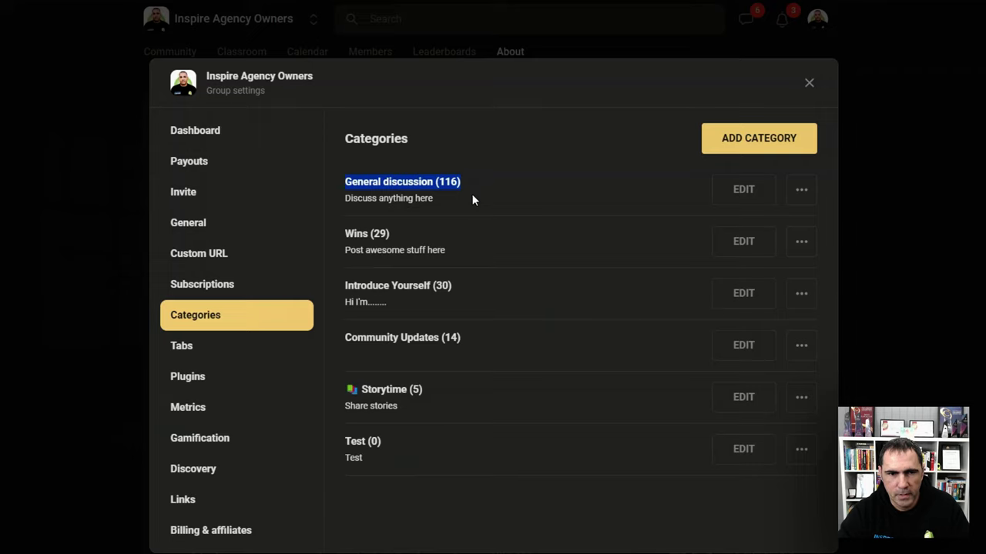
drag(344, 238, 395, 235)
drag(356, 287, 453, 295)
triple_click(431, 285)
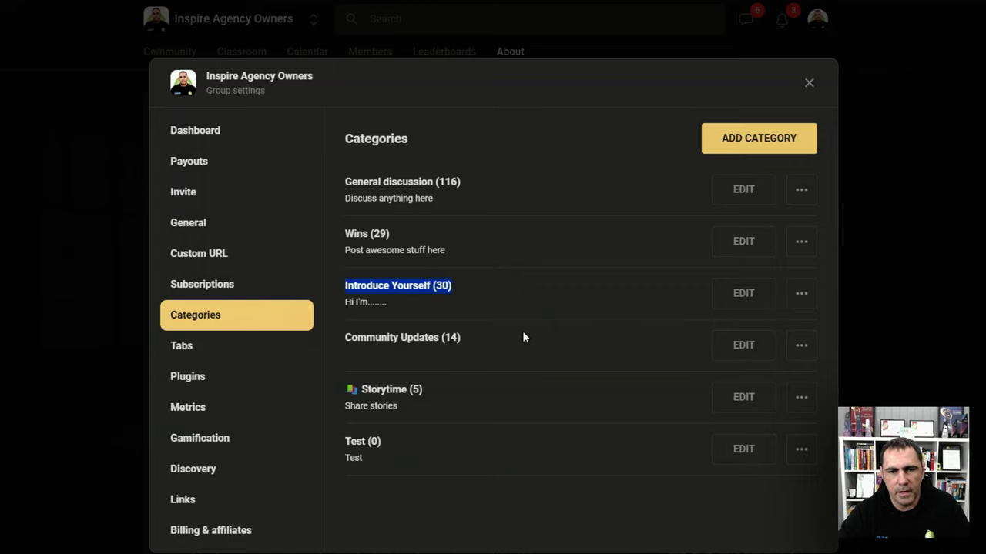
triple_click(381, 337)
triple_click(395, 389)
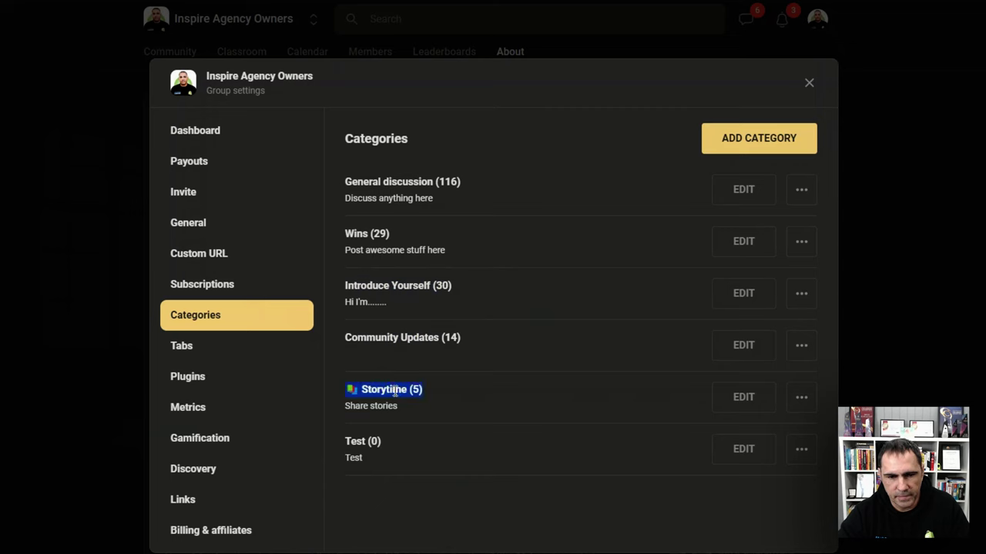
click(385, 445)
click(906, 352)
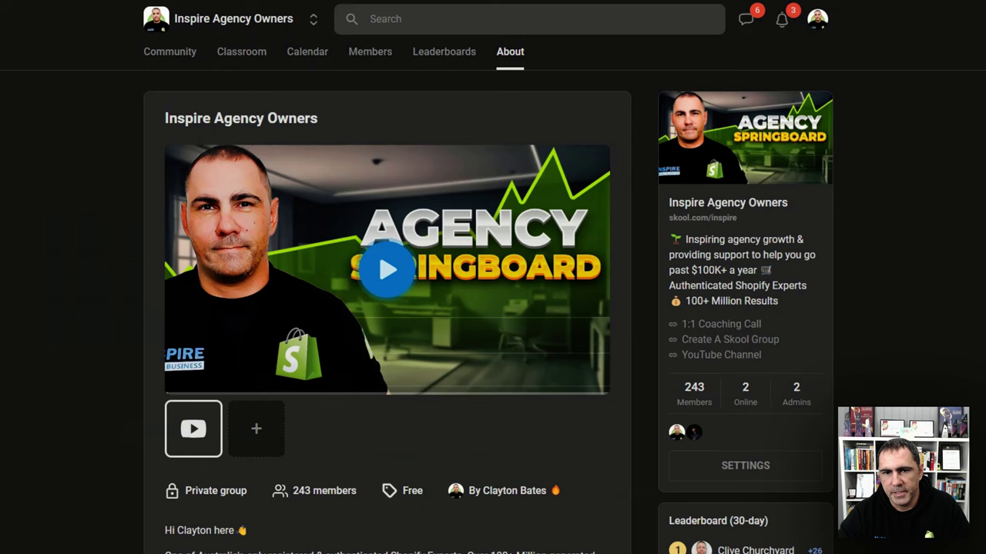
Start a community post titled "Test" and assign it to the Test category.
click(171, 54)
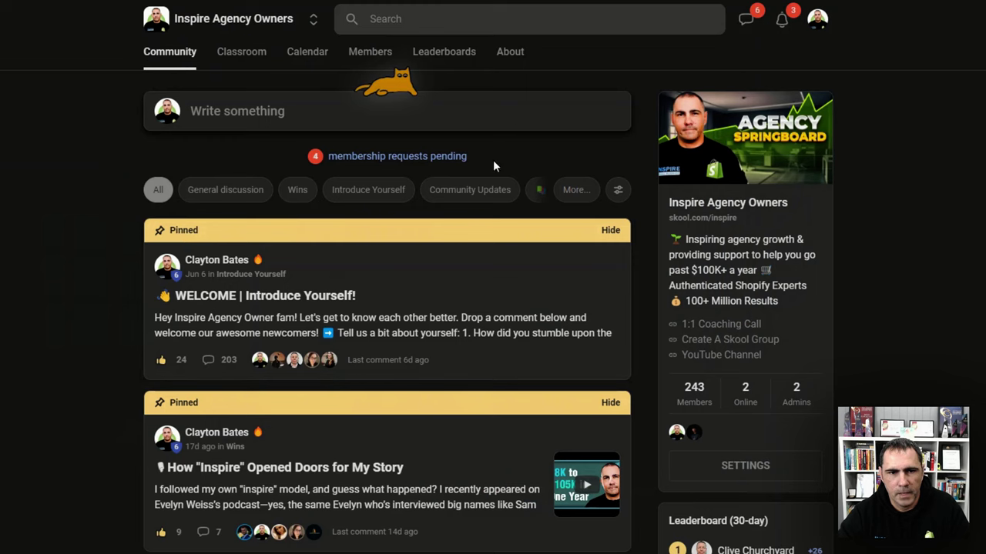
click(249, 115)
text(Tet)
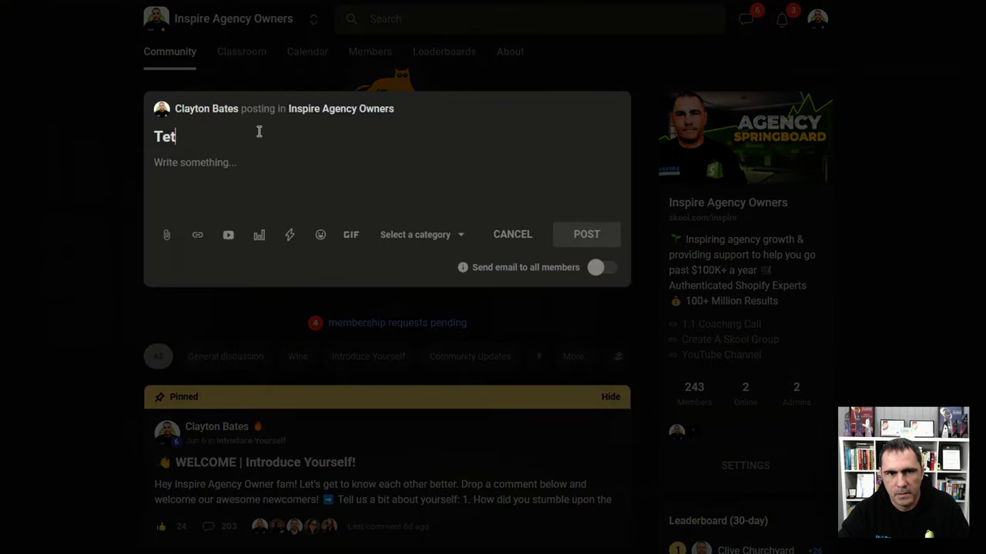
key(BackSpace)
text(st)
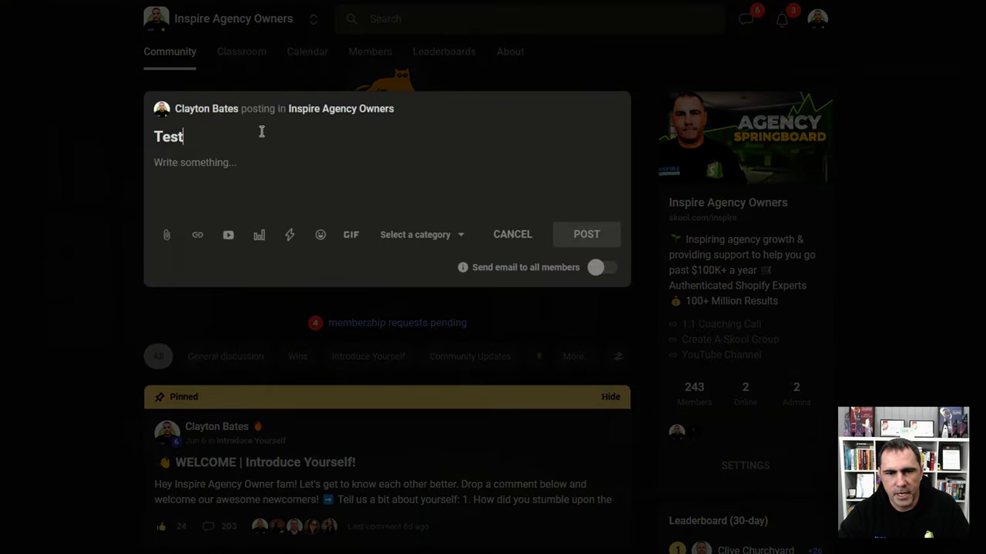
click(451, 238)
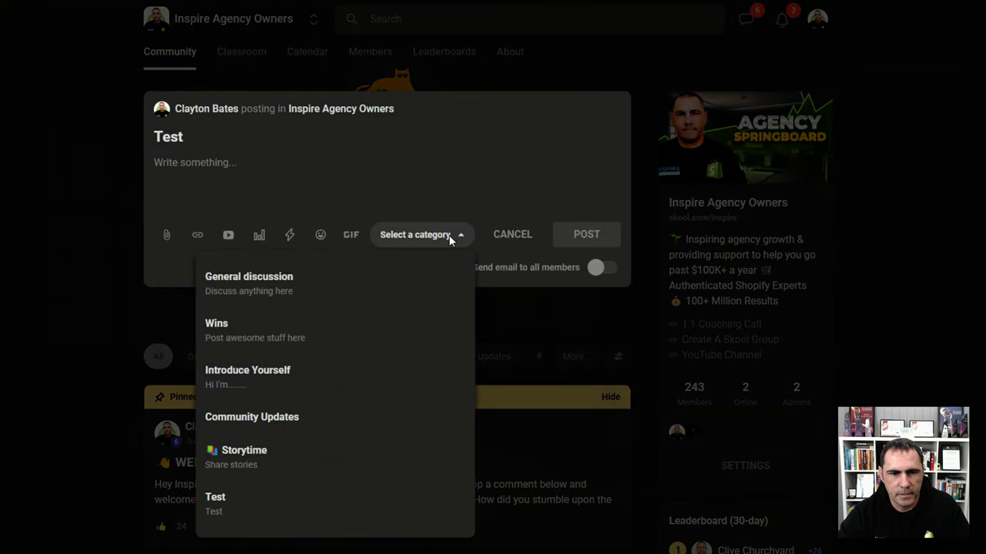
click(239, 502)
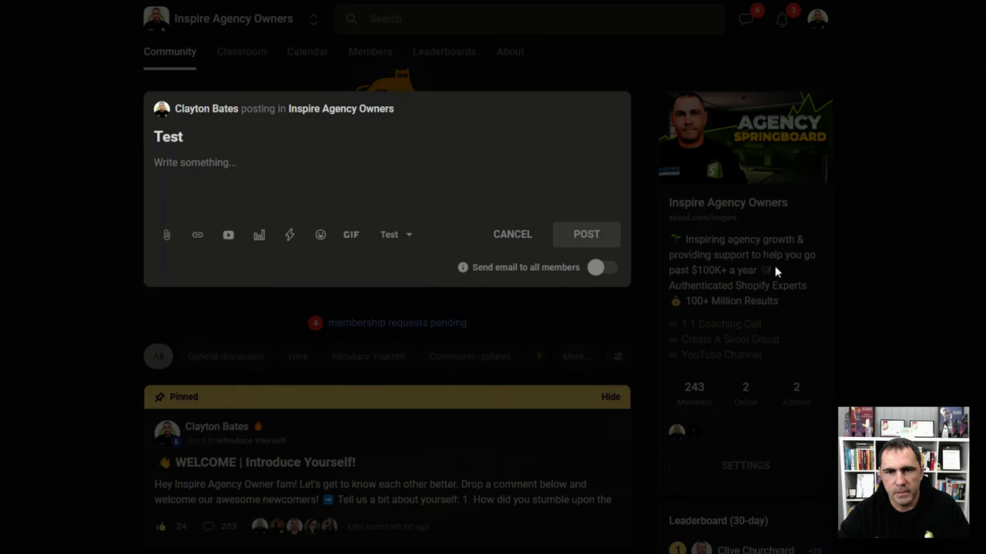
Discard the unfinished Test post and delete the Test category from the group's category settings.
click(506, 235)
key(Return)
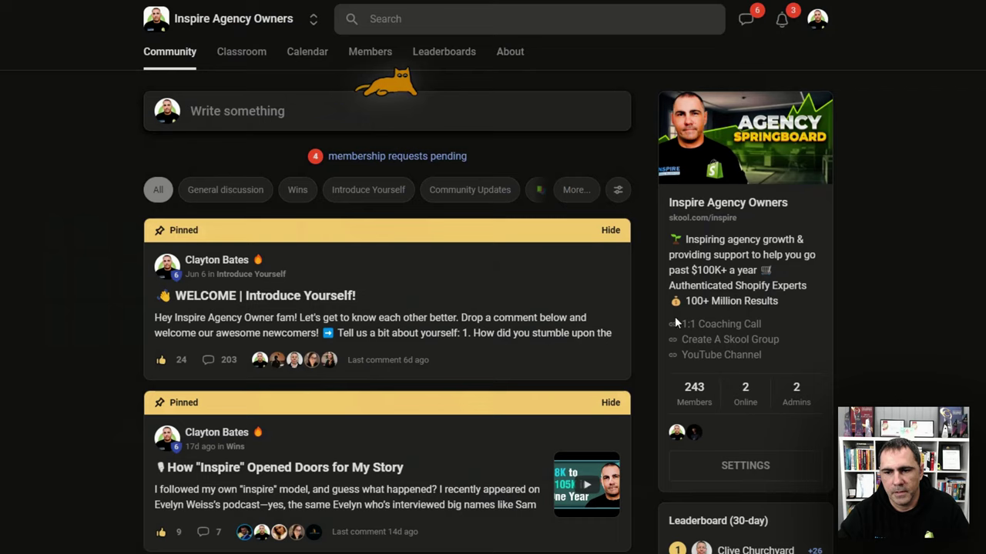
click(751, 465)
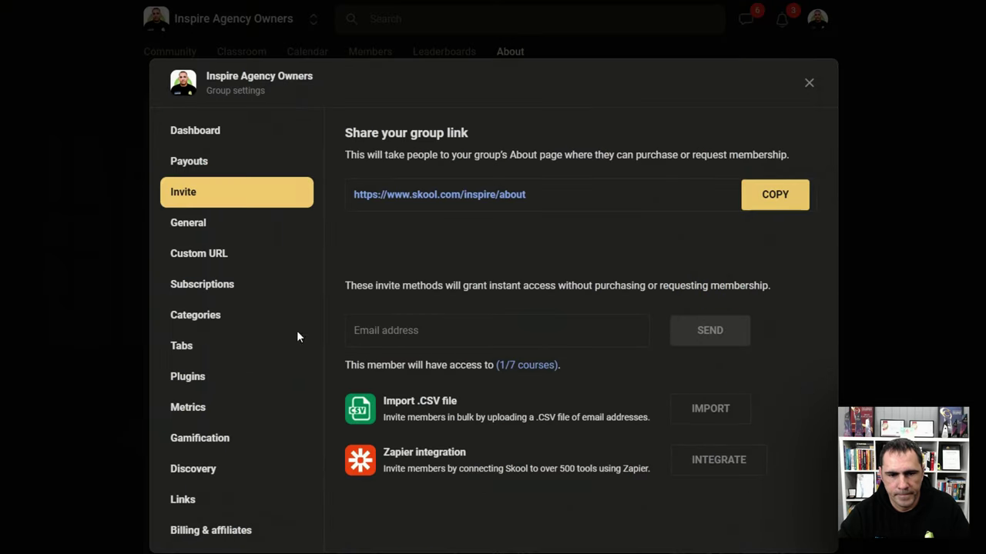
click(226, 313)
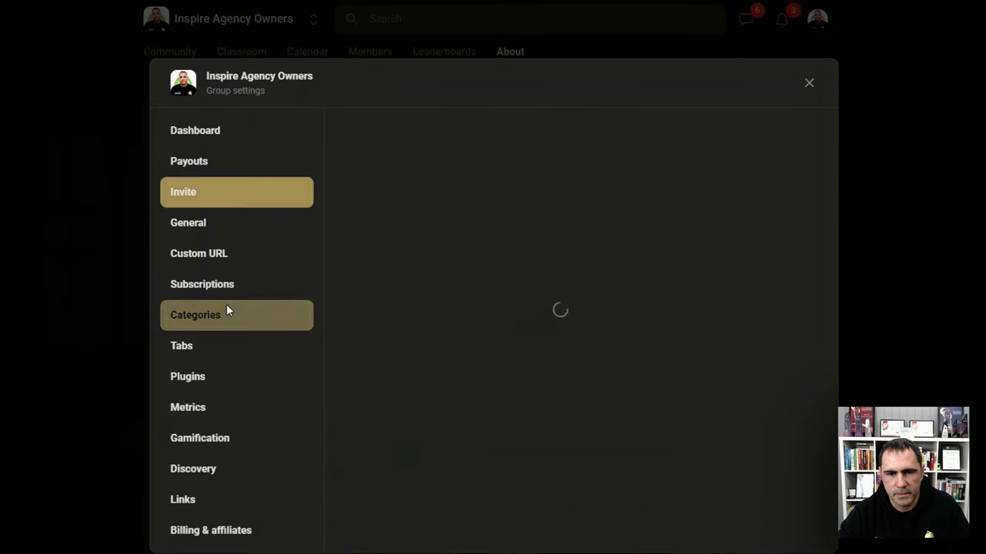
click(800, 448)
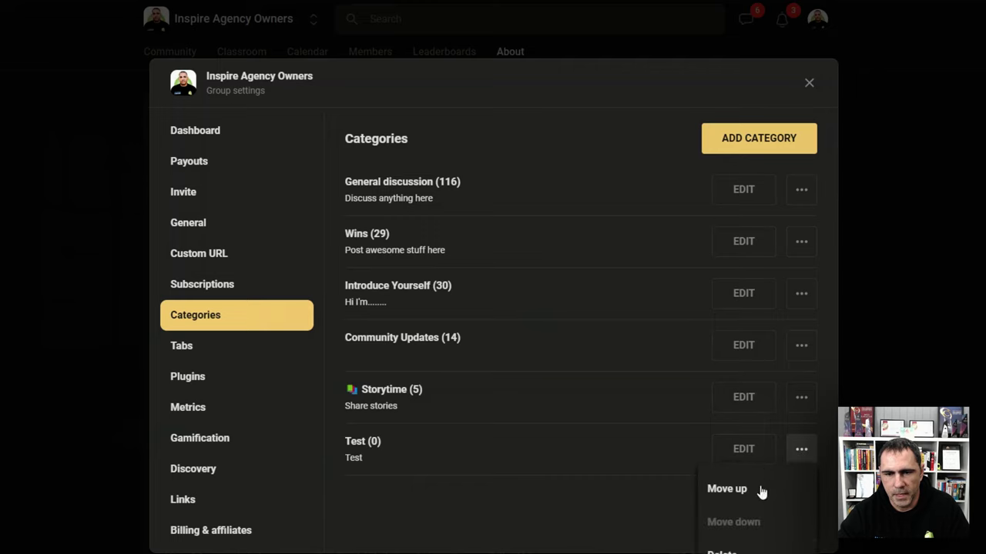
click(751, 547)
click(404, 204)
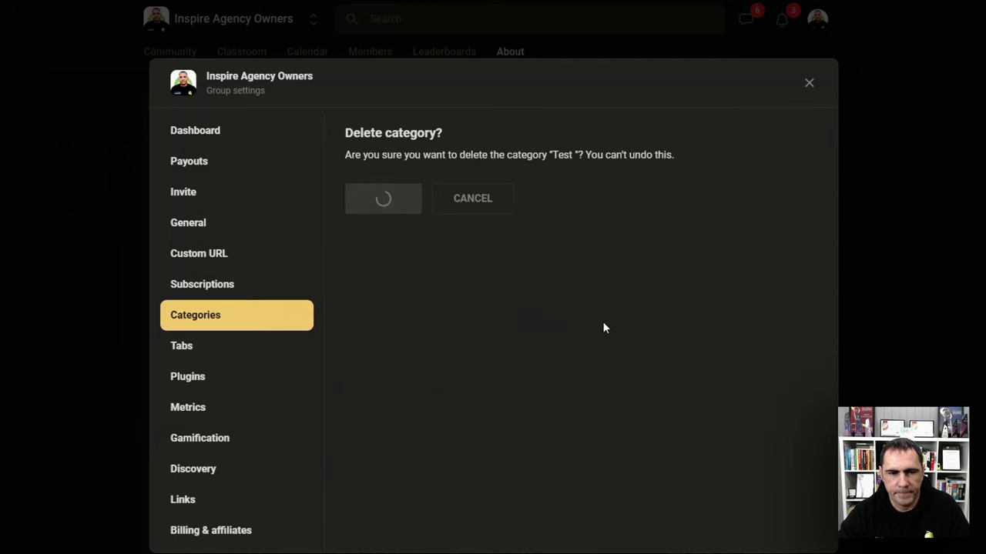
Hide the Classroom and Calendar tabs in the group's tab settings, and switch both back on.
click(215, 346)
drag(359, 200, 416, 208)
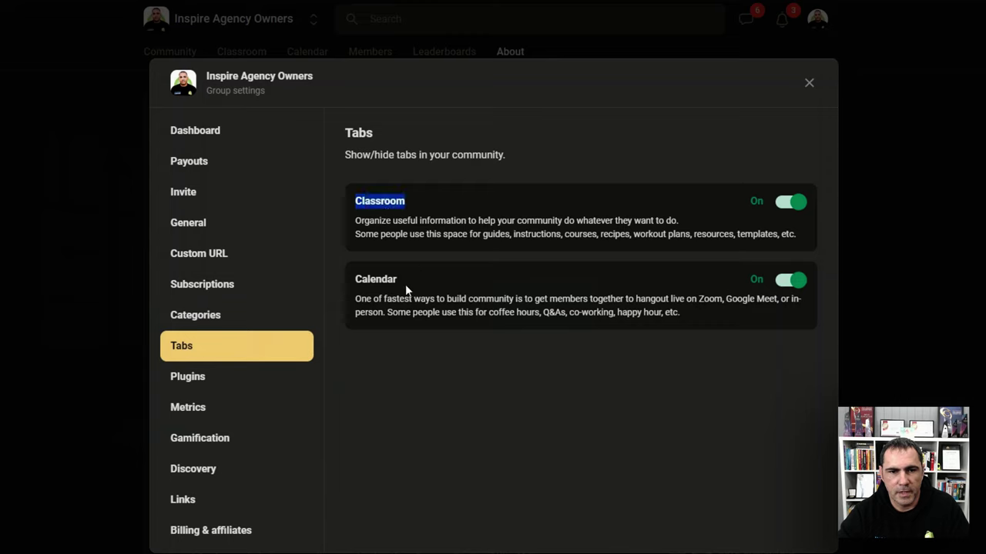
drag(356, 279, 408, 289)
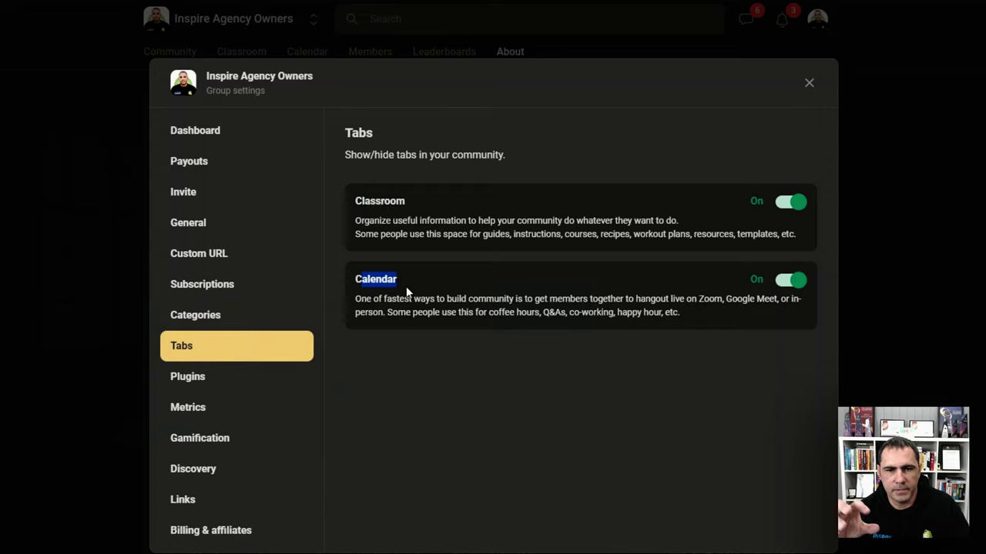
click(790, 201)
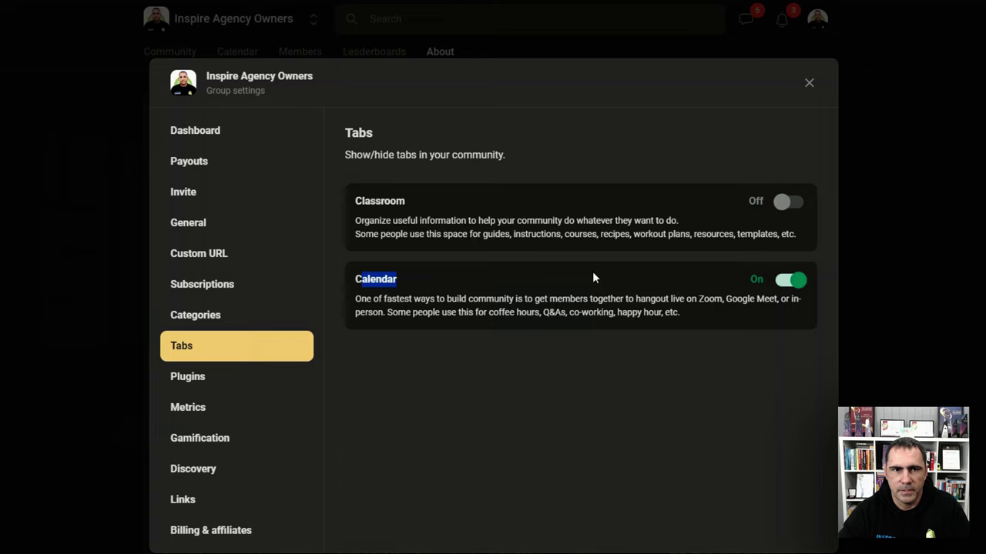
click(790, 280)
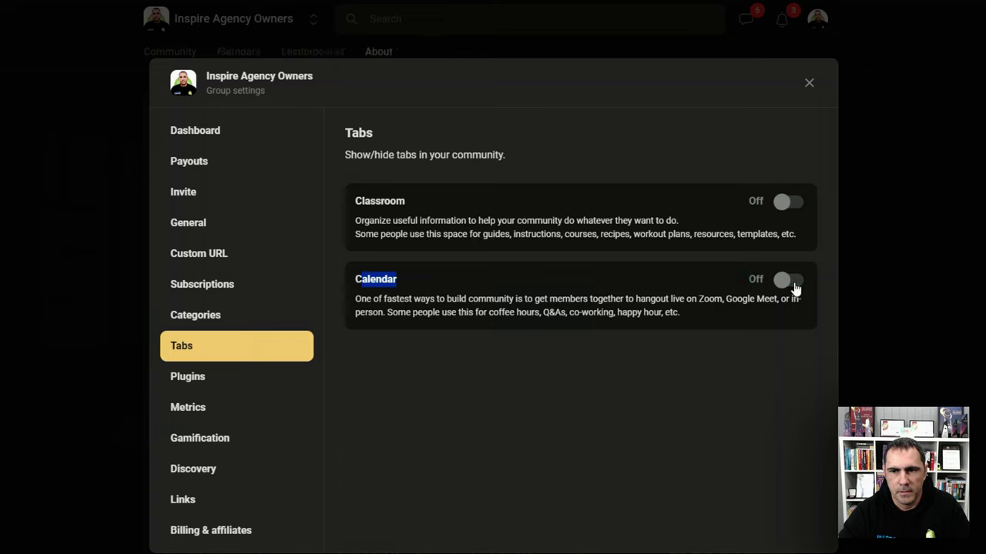
click(482, 280)
click(792, 203)
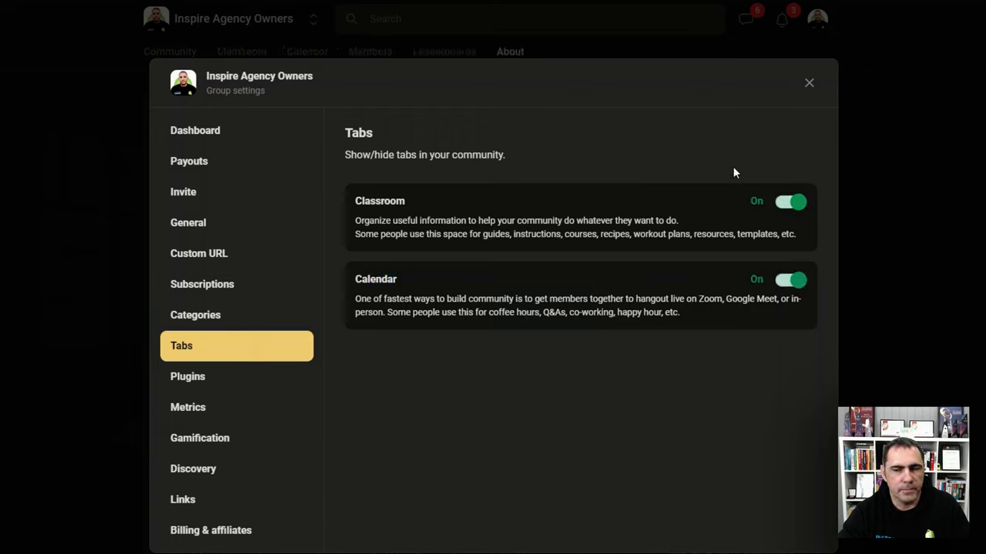
drag(359, 280, 408, 288)
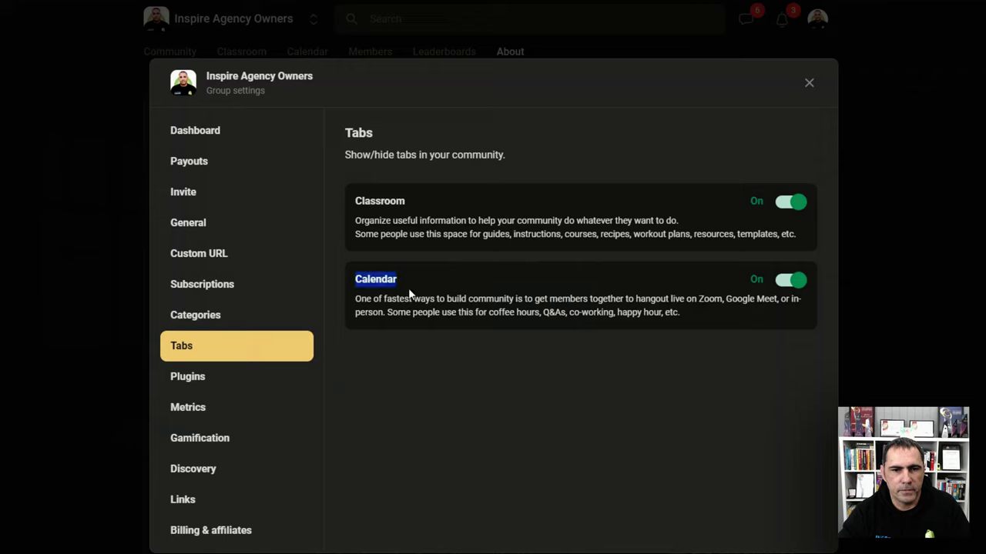
drag(359, 200, 423, 199)
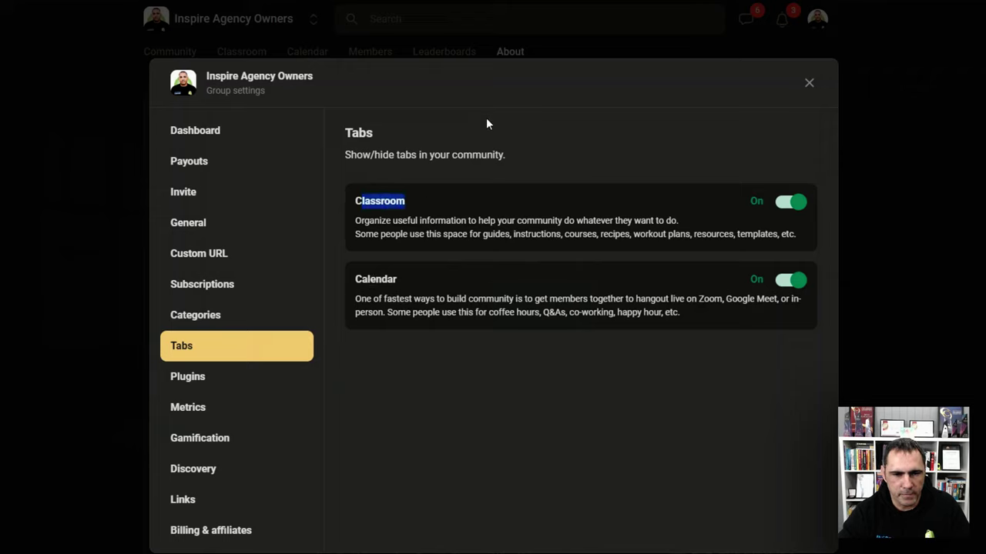
Examine the Membership questions plugin, including the answer options for "How did you find this group", and return to the plugin list.
click(203, 382)
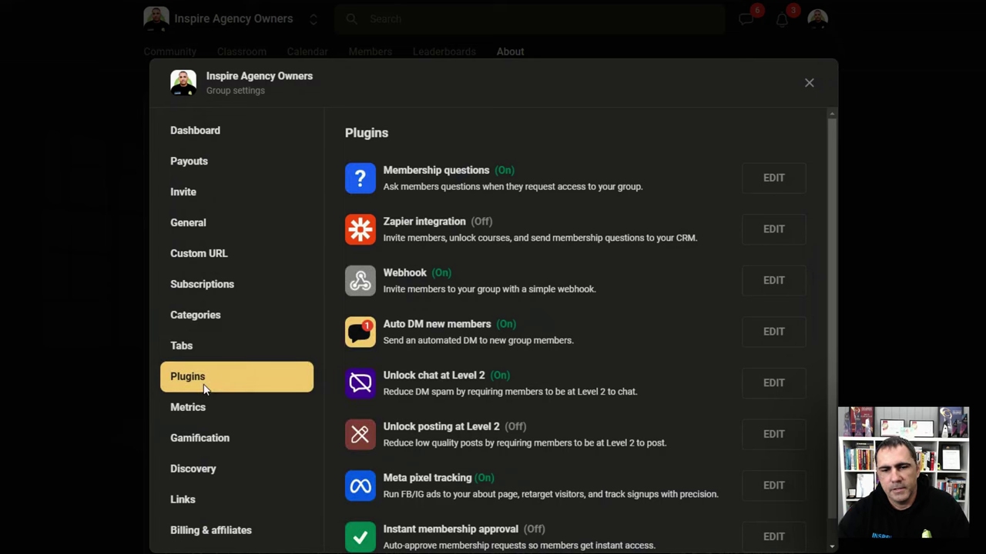
scroll(493, 347, down, 1)
scroll(493, 370, up, 1)
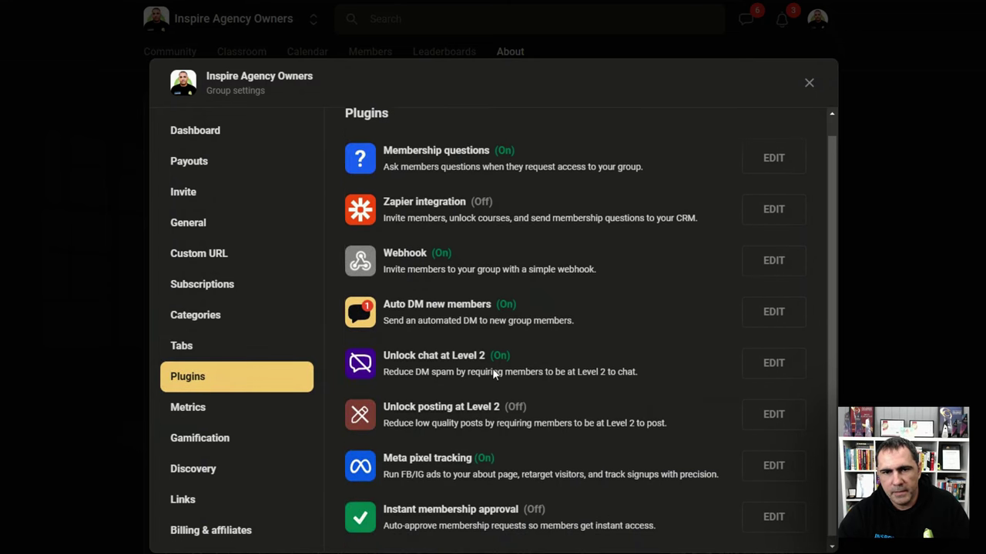
drag(385, 170, 503, 168)
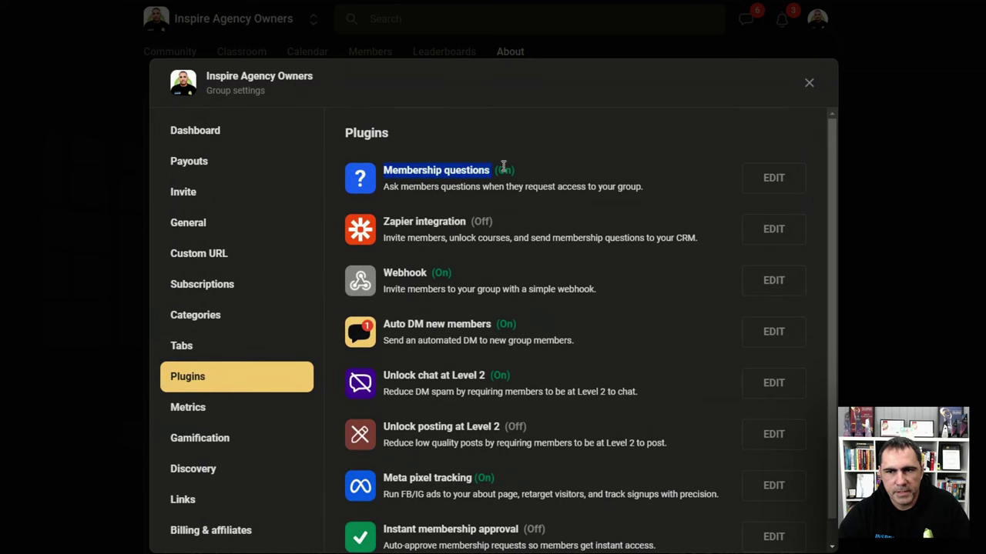
click(774, 178)
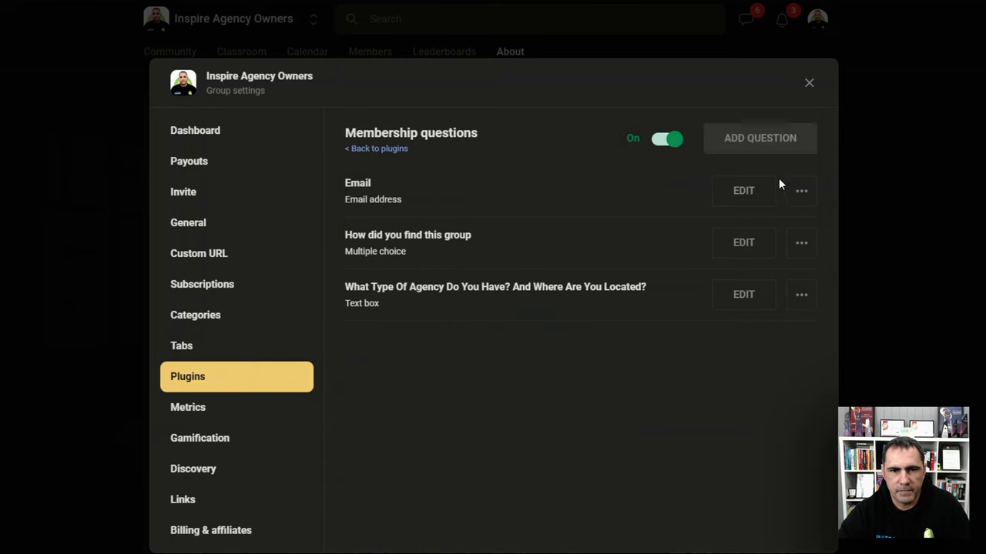
drag(345, 183, 402, 202)
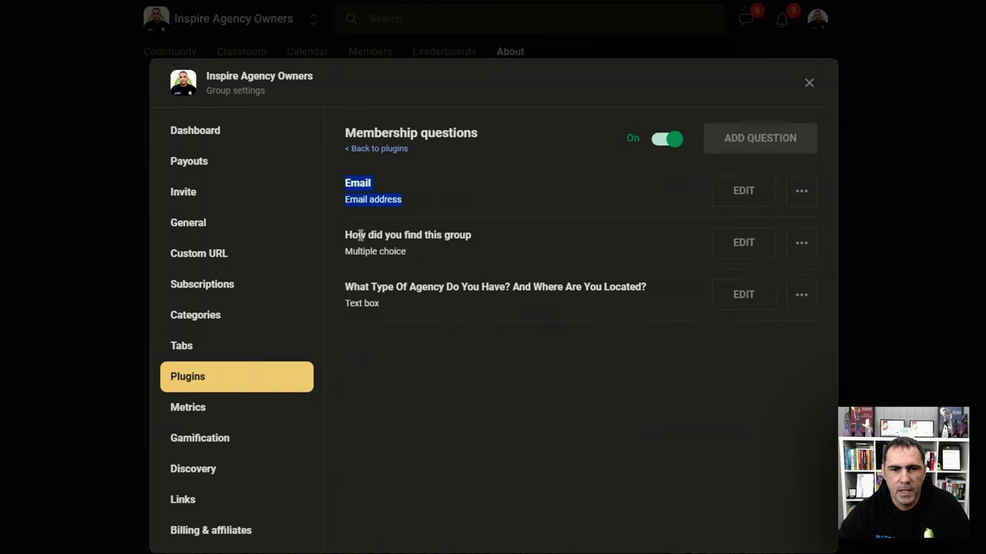
drag(350, 234, 414, 252)
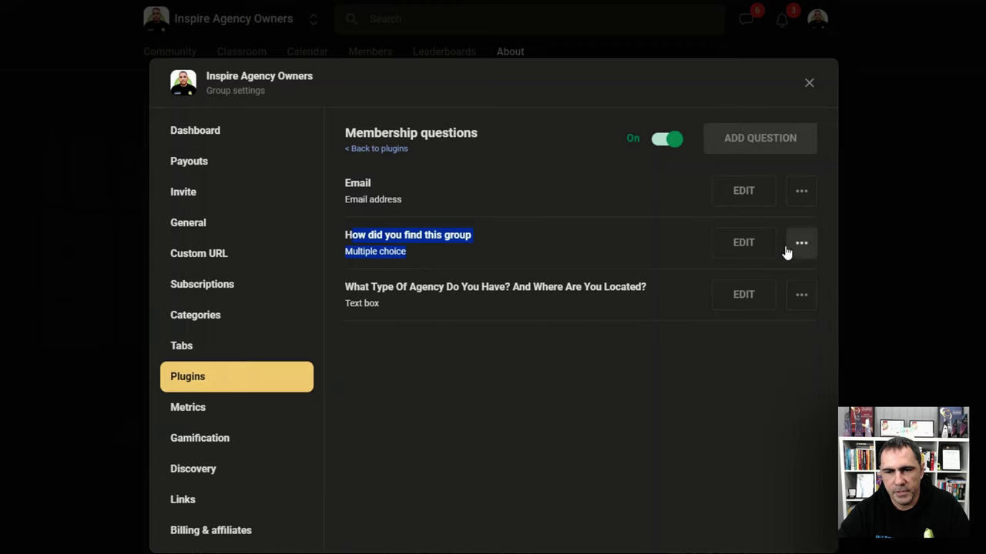
click(743, 243)
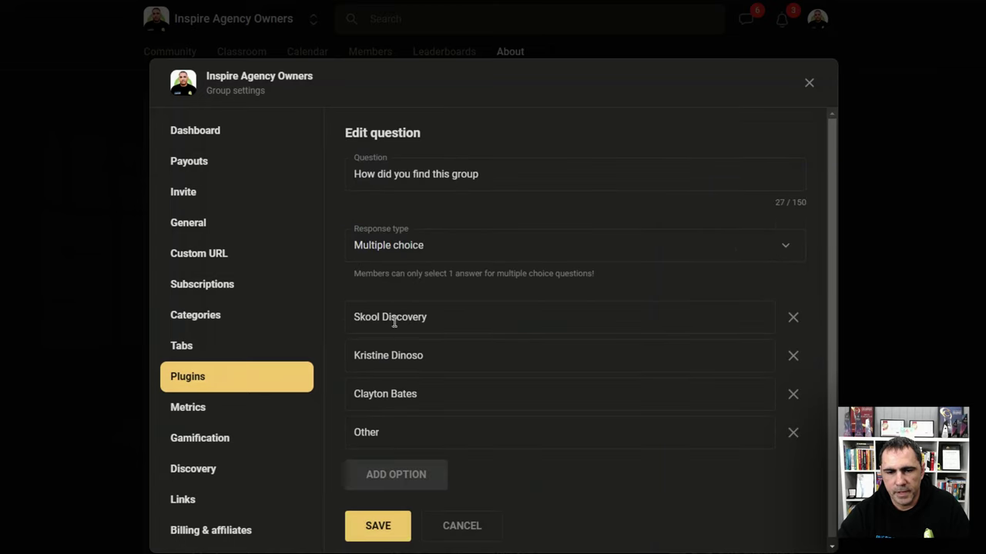
click(468, 535)
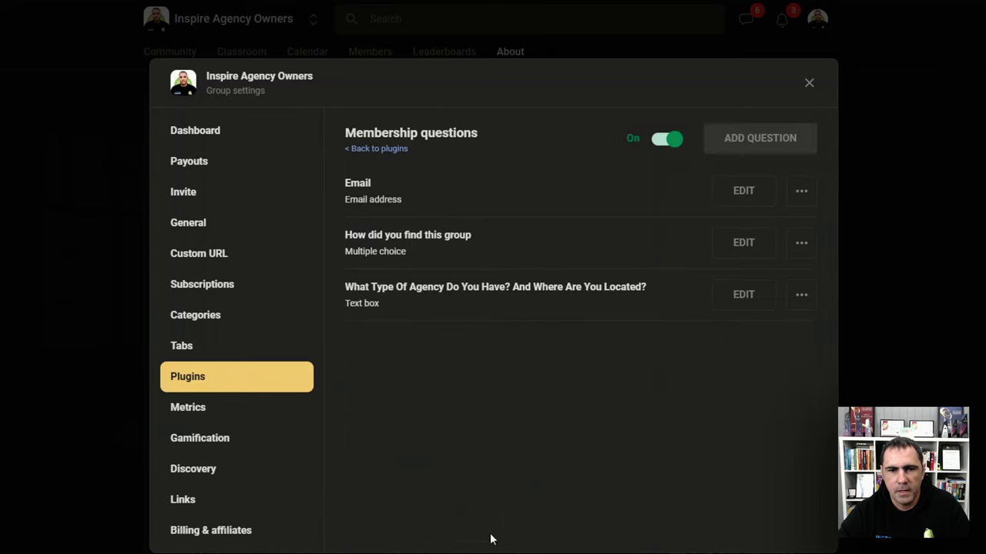
drag(352, 286, 654, 287)
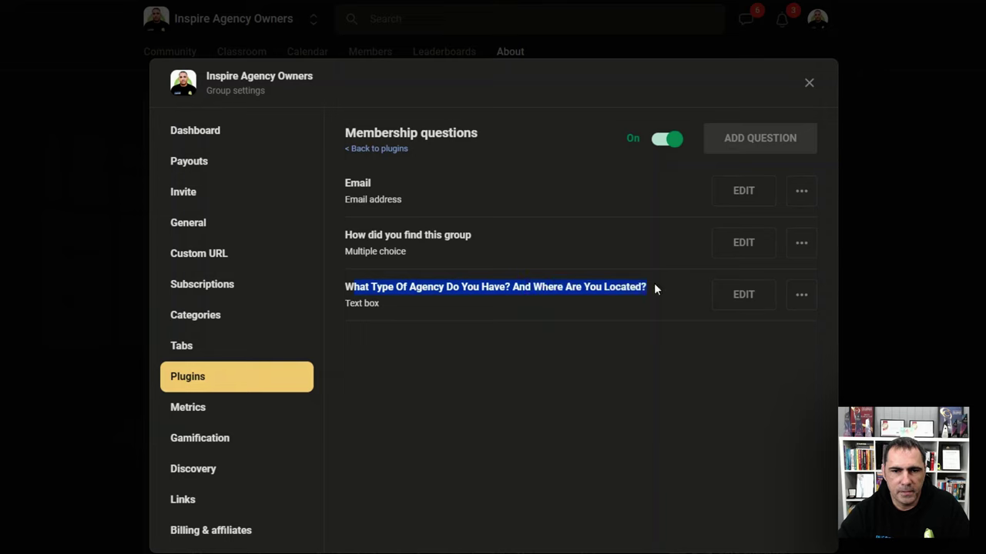
click(599, 287)
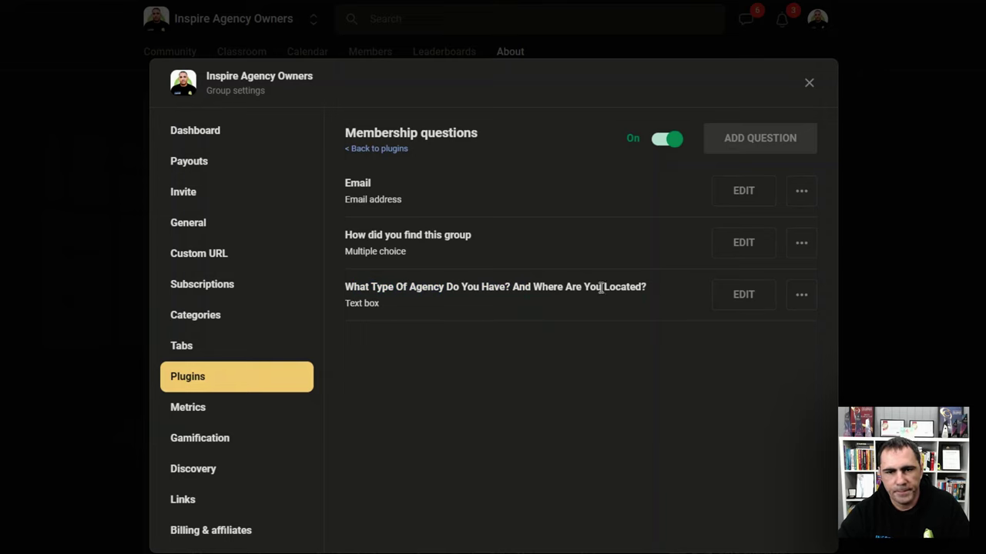
click(377, 149)
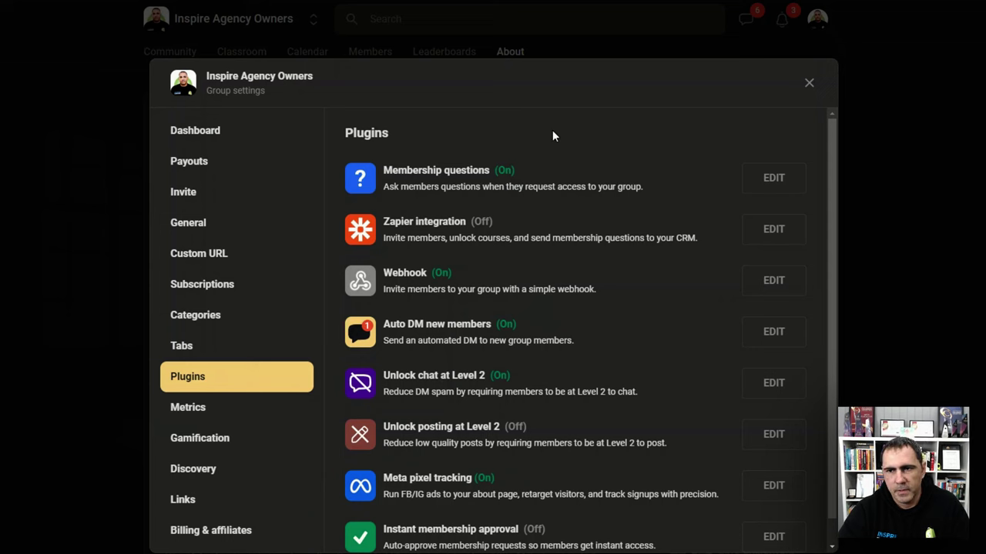
Close the group settings and look at the pending membership requests notice in the community feed.
click(808, 82)
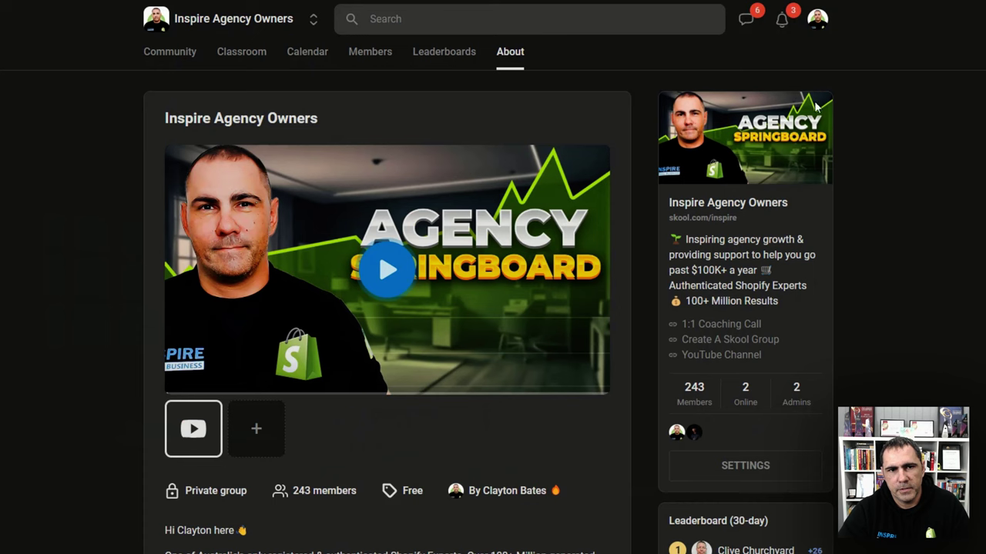
click(179, 55)
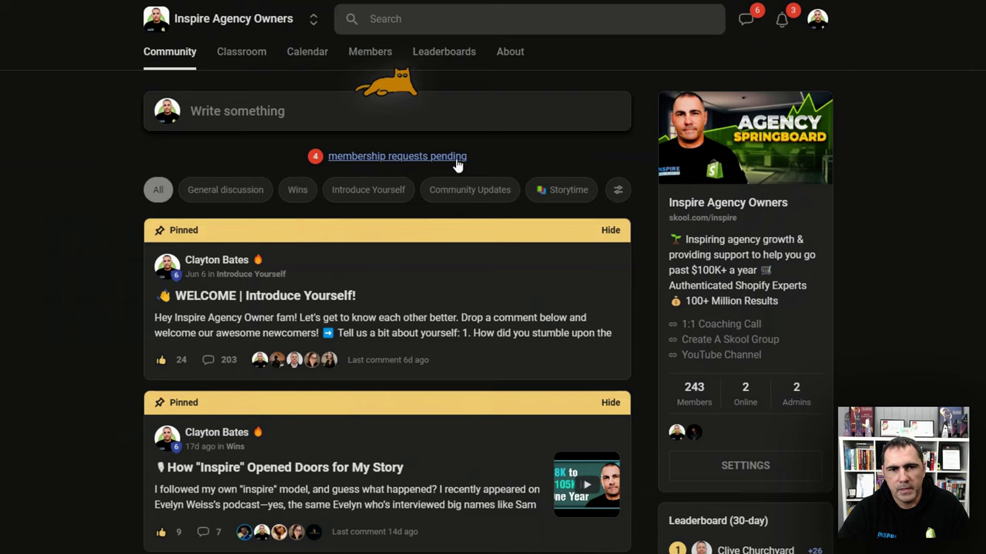
drag(466, 159, 500, 164)
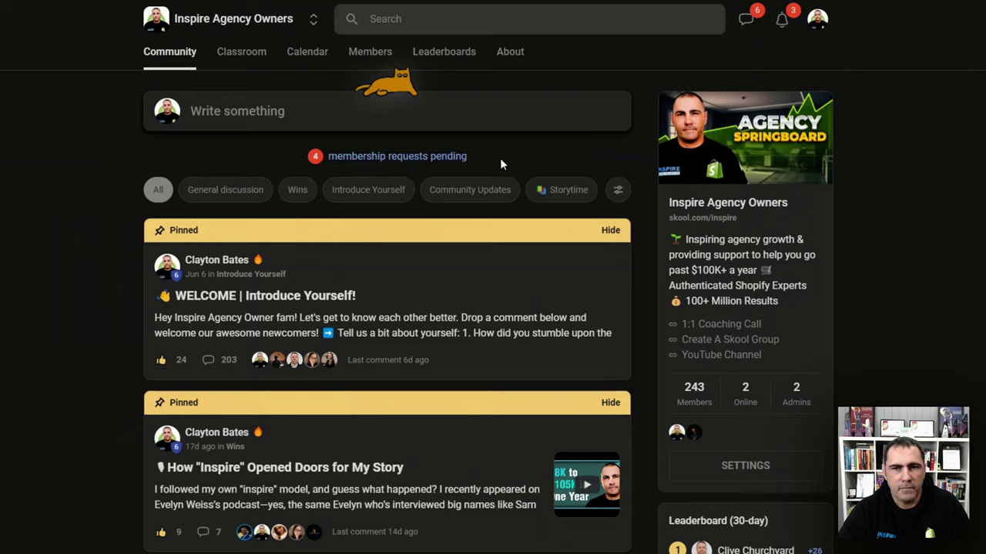
Reopen the group's plugin settings and look over the Zapier integration and Webhook entries.
click(718, 458)
click(230, 377)
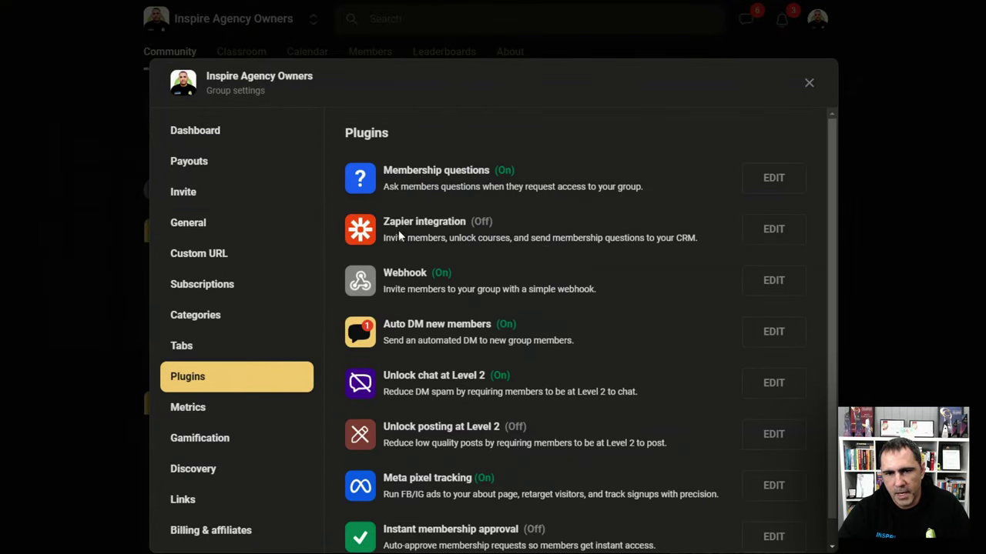
drag(383, 221, 486, 264)
drag(383, 273, 433, 310)
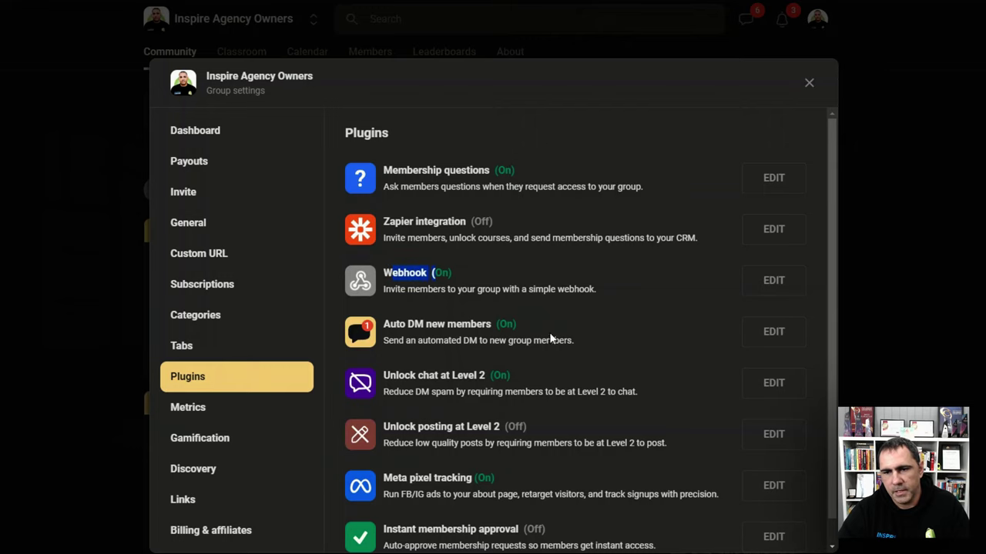
Read through the welcome message in the Auto DM new members plugin, including its links and closing, and return to the plugin list.
click(773, 333)
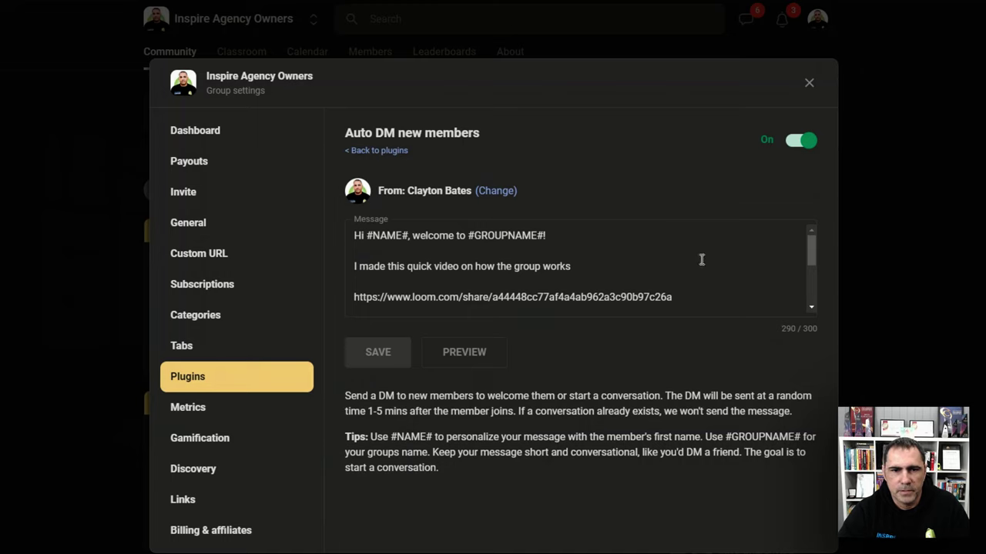
drag(354, 235, 550, 239)
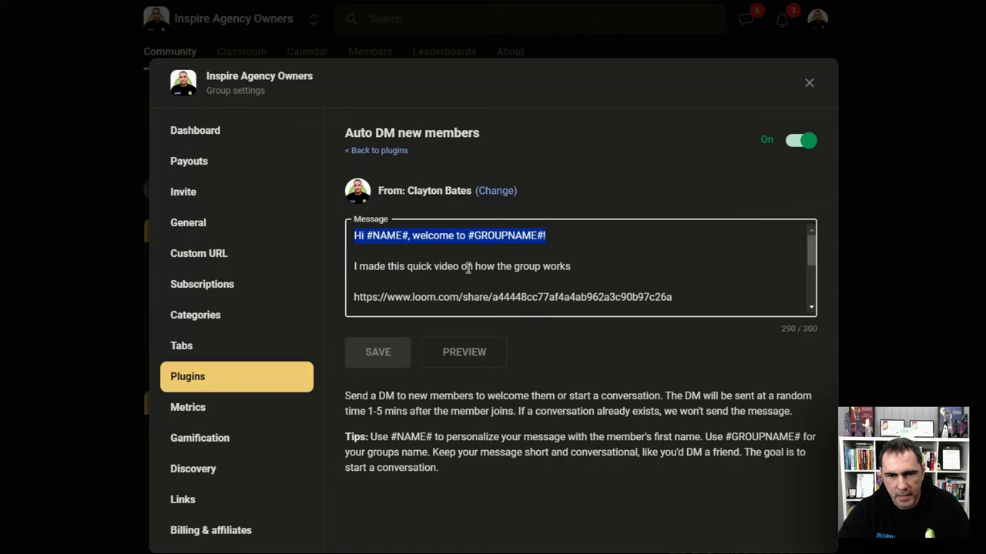
triple_click(527, 299)
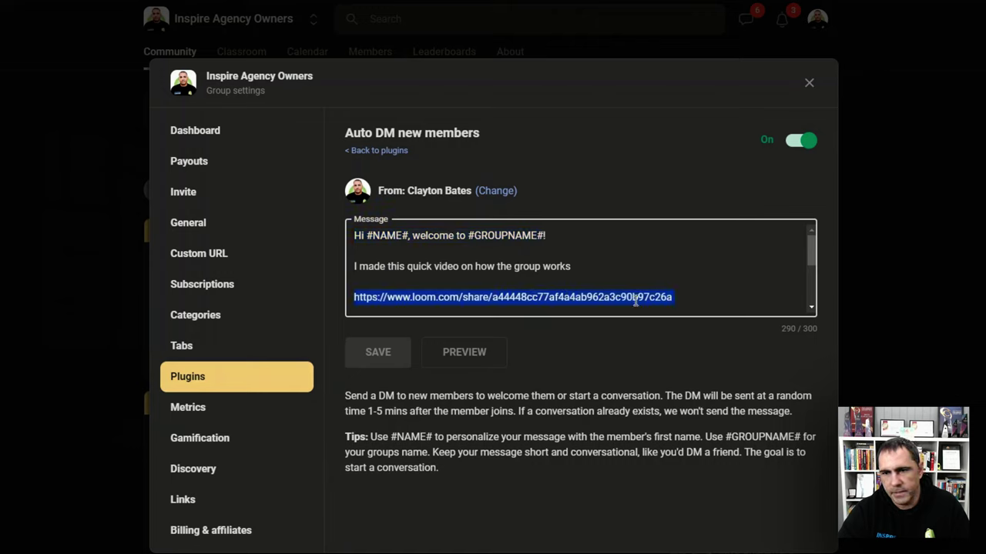
drag(809, 250, 788, 282)
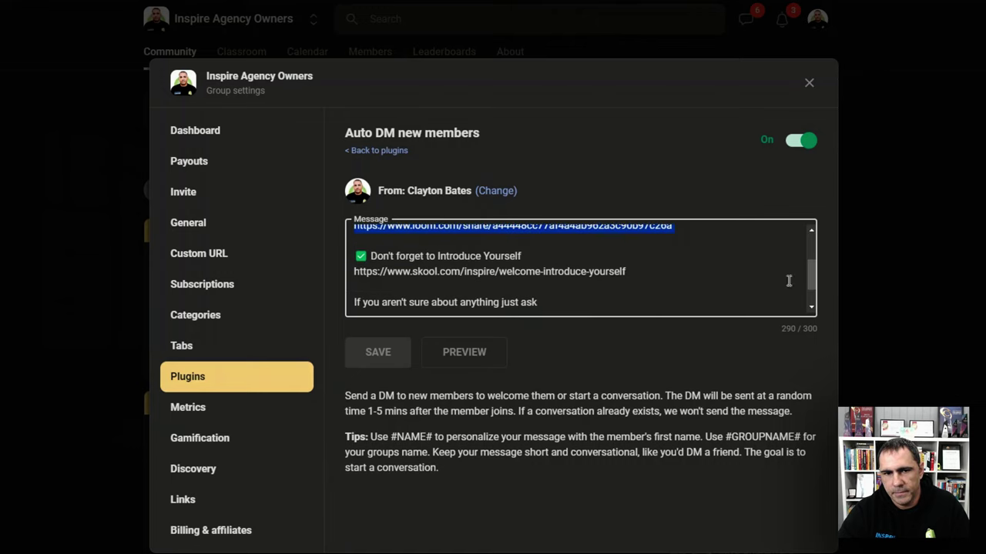
triple_click(534, 274)
scroll(812, 311, down, 1)
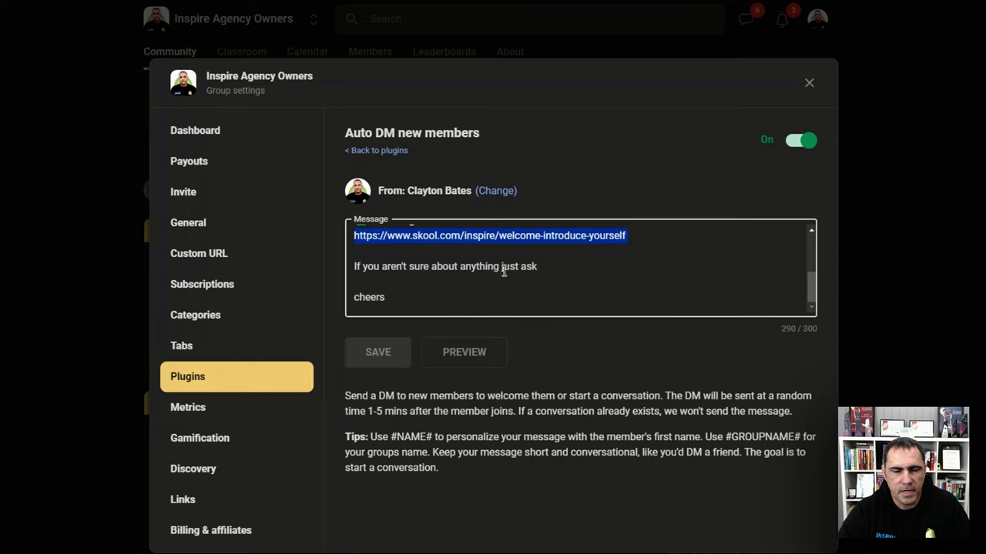
click(405, 298)
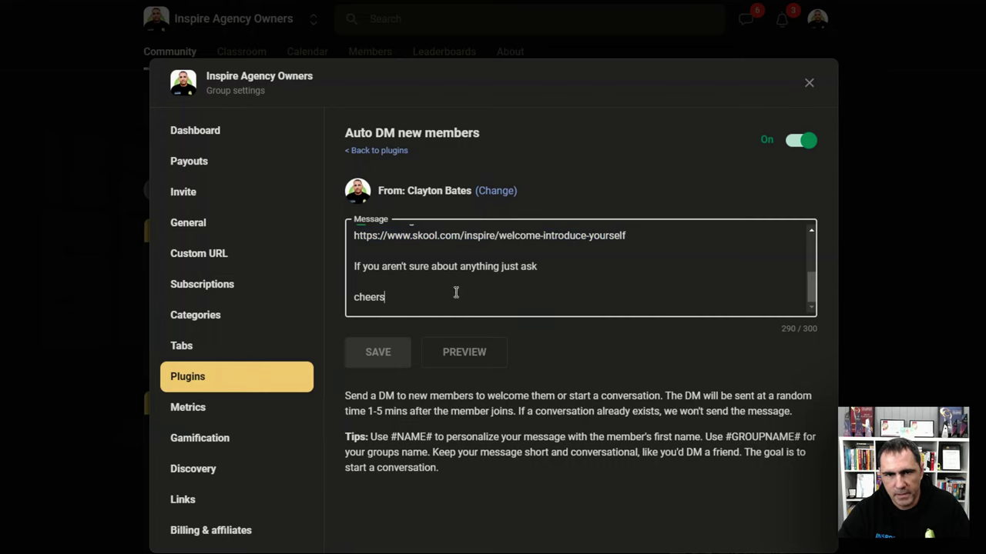
click(378, 152)
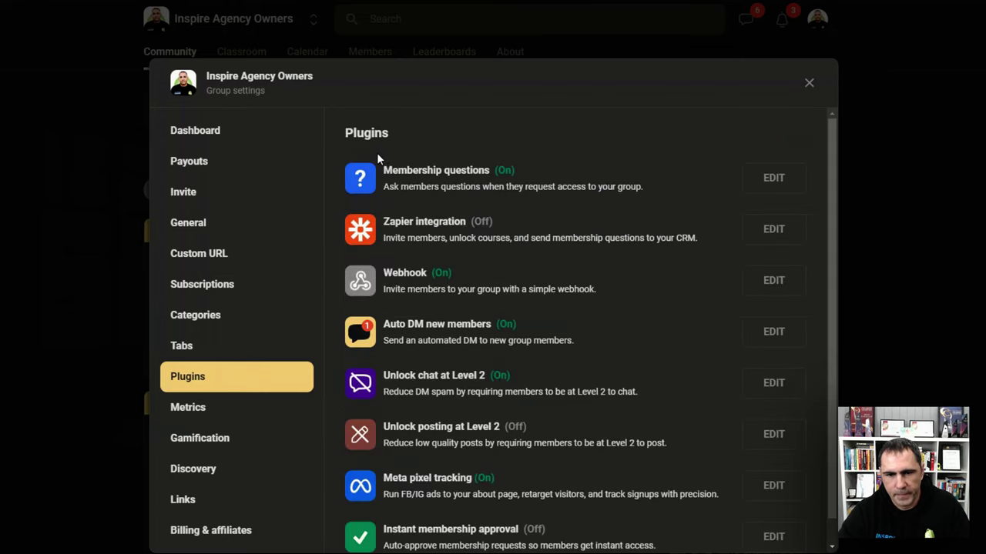
Look over the Unlock chat at Level 2 plugin and turn on Unlock posting at Level 2.
scroll(453, 315, down, 1)
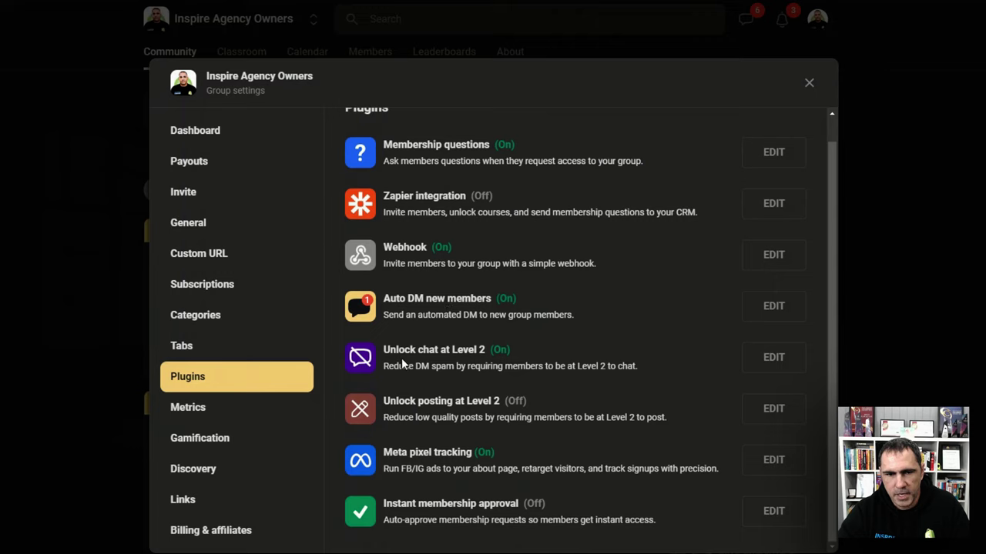
drag(389, 350, 497, 348)
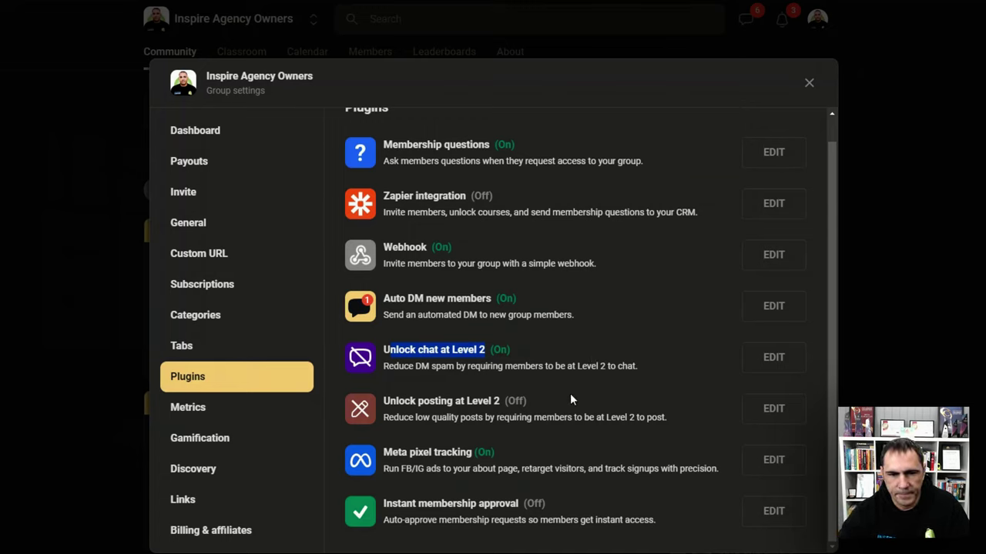
drag(384, 401, 523, 401)
click(771, 410)
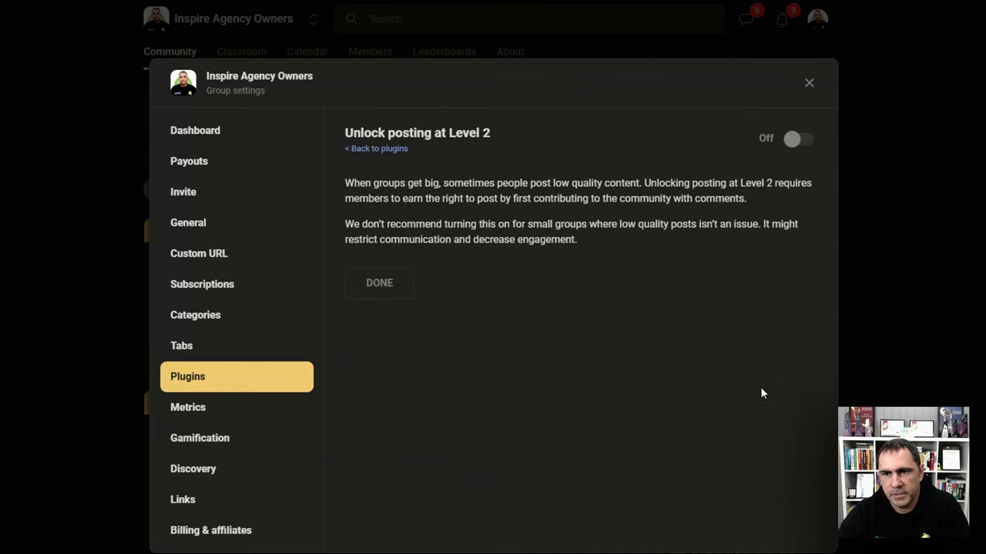
click(802, 141)
click(392, 290)
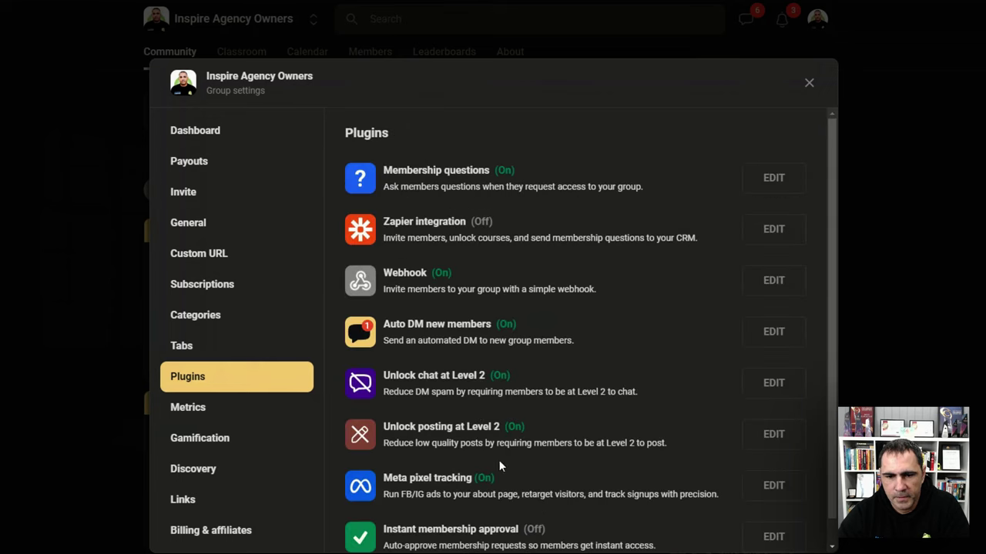
Look over the Meta pixel tracking entry and view the group's metrics for total and active members.
scroll(588, 379, down, 1)
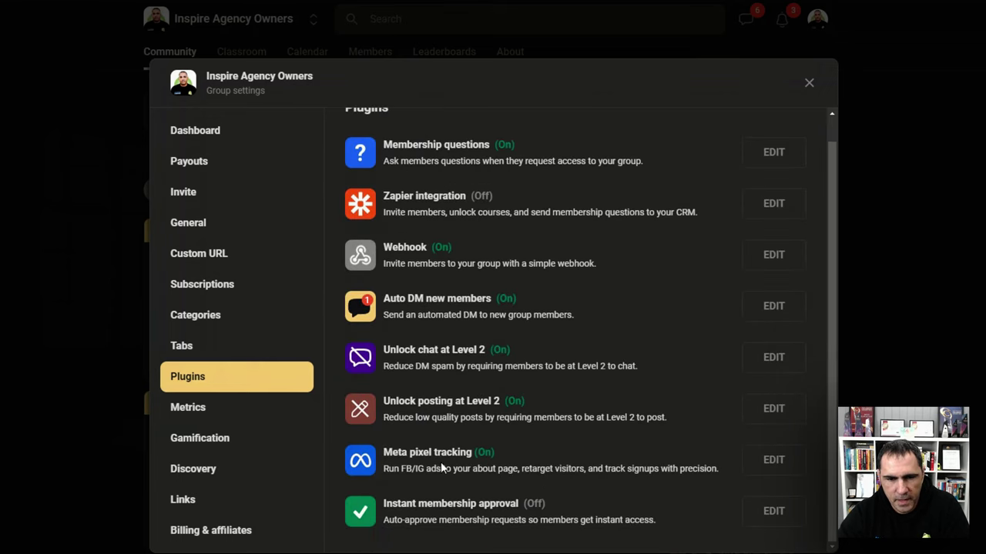
drag(384, 452, 478, 459)
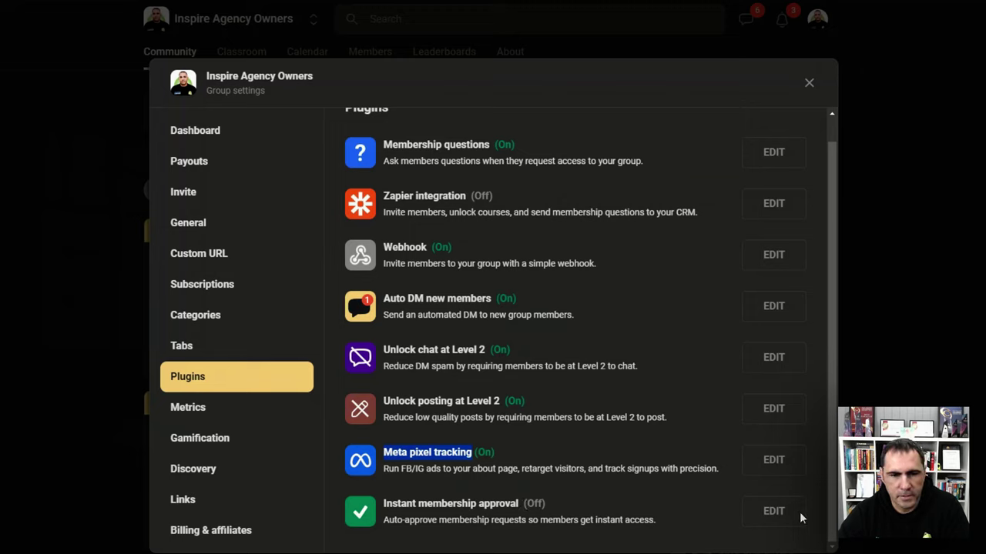
click(539, 460)
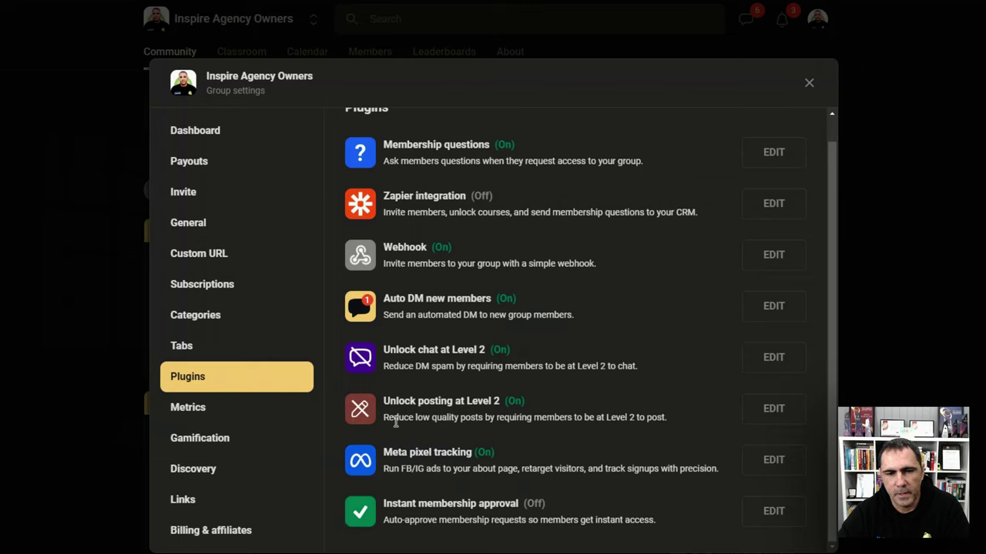
click(229, 408)
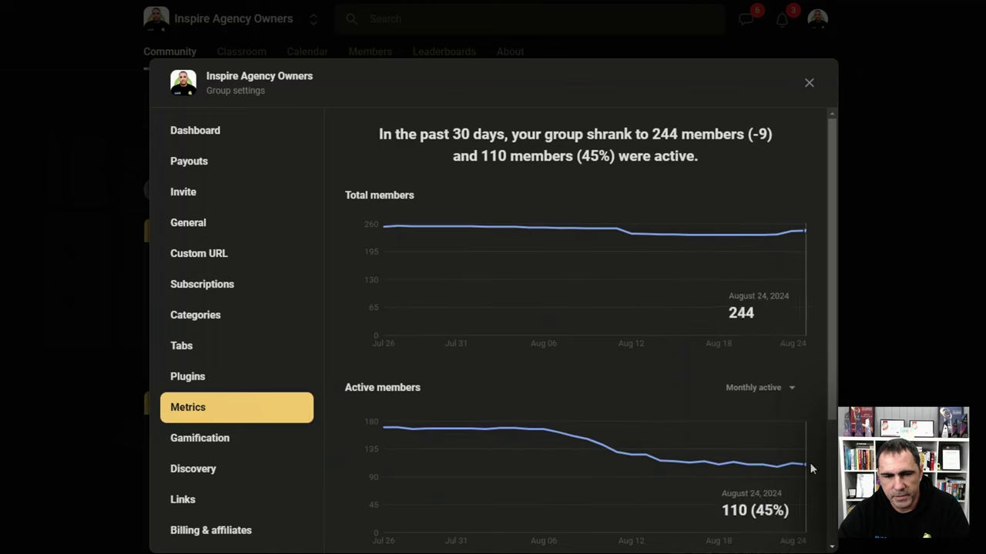
Read through the gamification level names from Level 1 to Level 9.
click(227, 439)
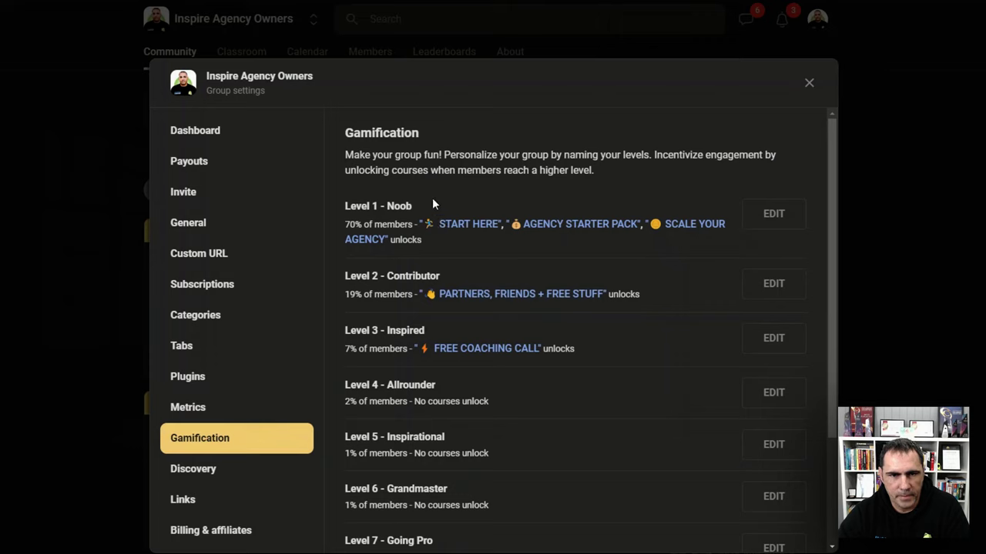
mouse_move(345, 132)
mouse_down()
mouse_move(422, 235)
mouse_move(420, 205)
mouse_move(353, 132)
mouse_up()
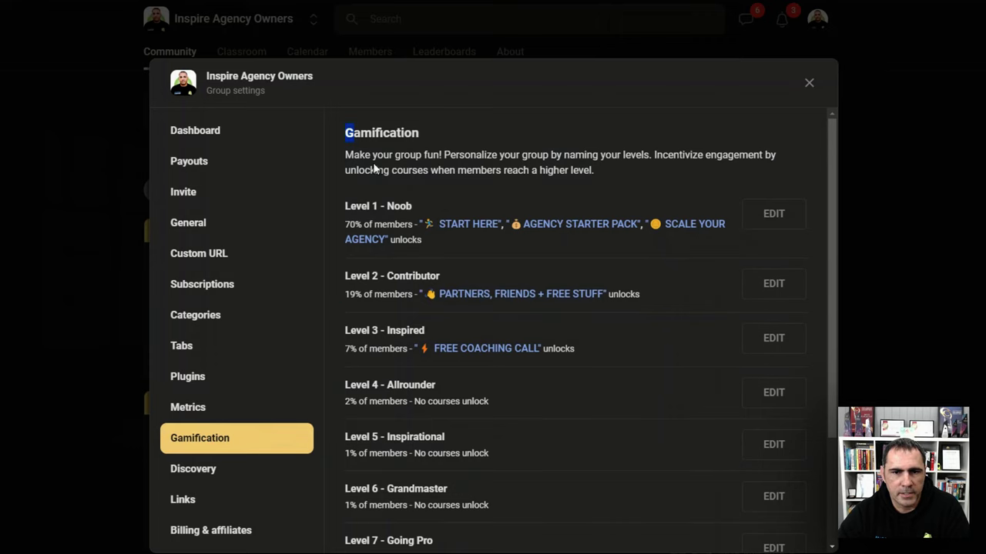
drag(406, 206, 352, 209)
triple_click(389, 206)
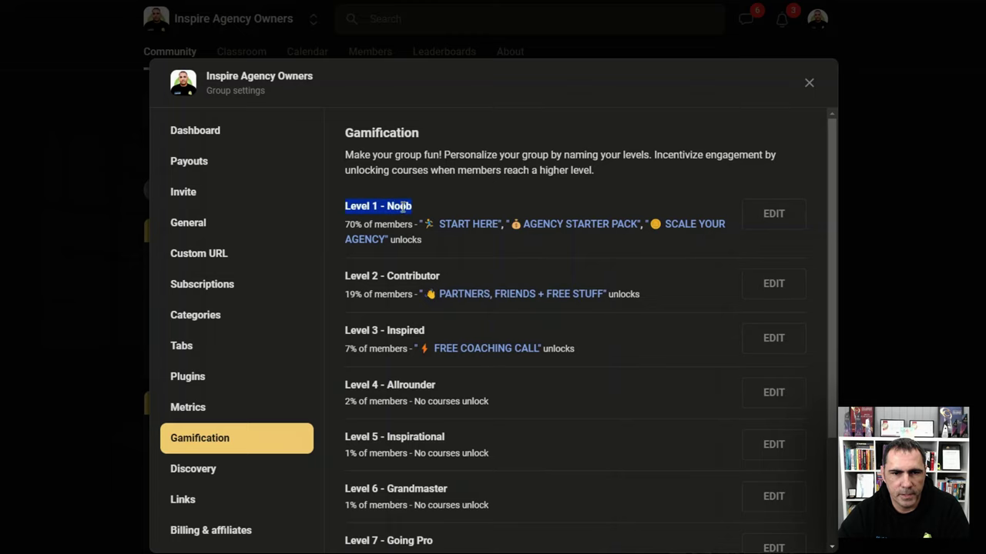
triple_click(412, 277)
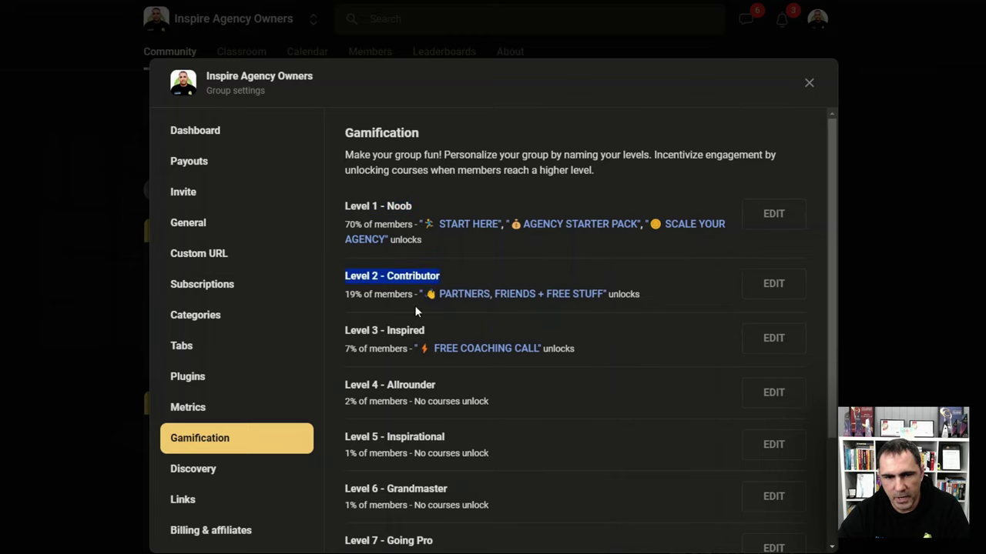
scroll(434, 408, down, 2)
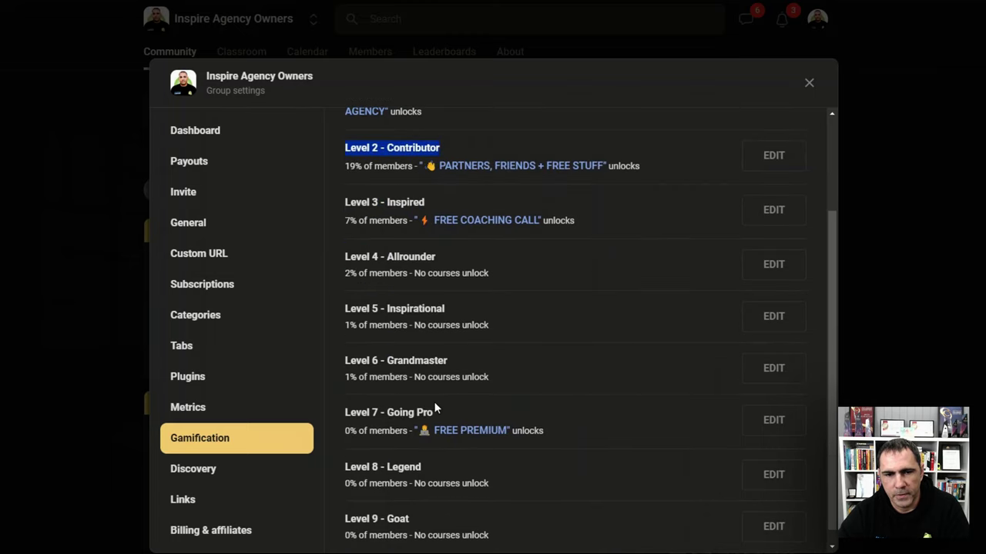
triple_click(411, 360)
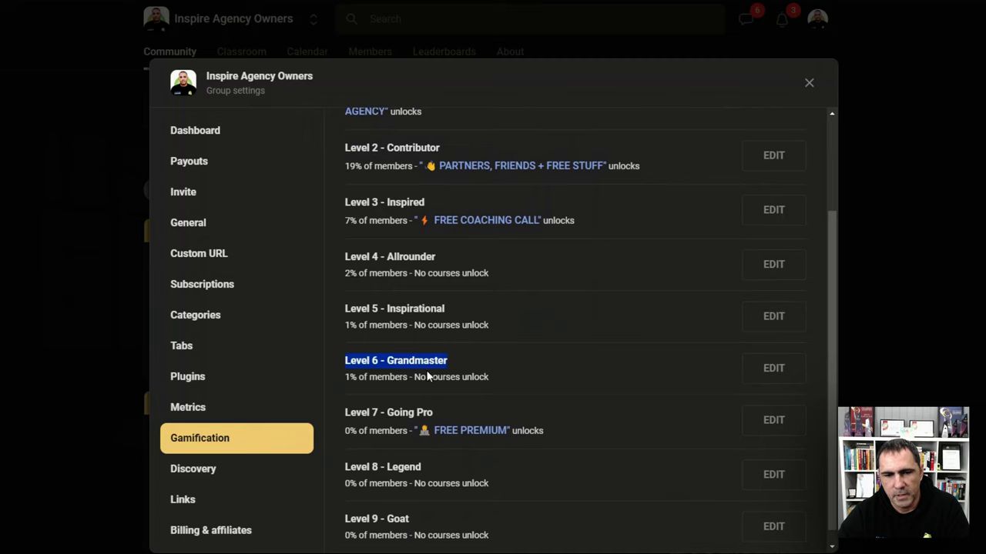
scroll(427, 375, down, 1)
triple_click(396, 397)
double_click(401, 451)
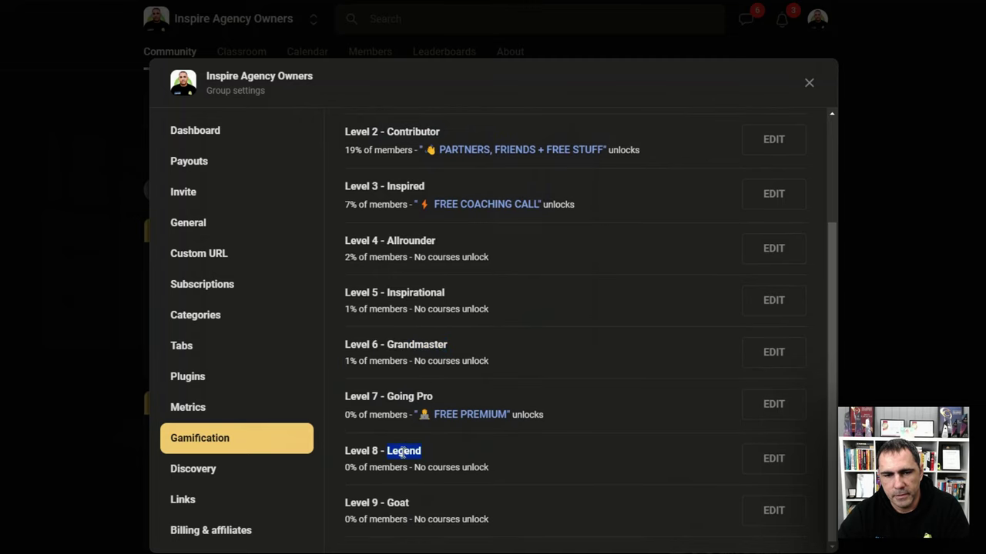
triple_click(403, 503)
click(483, 337)
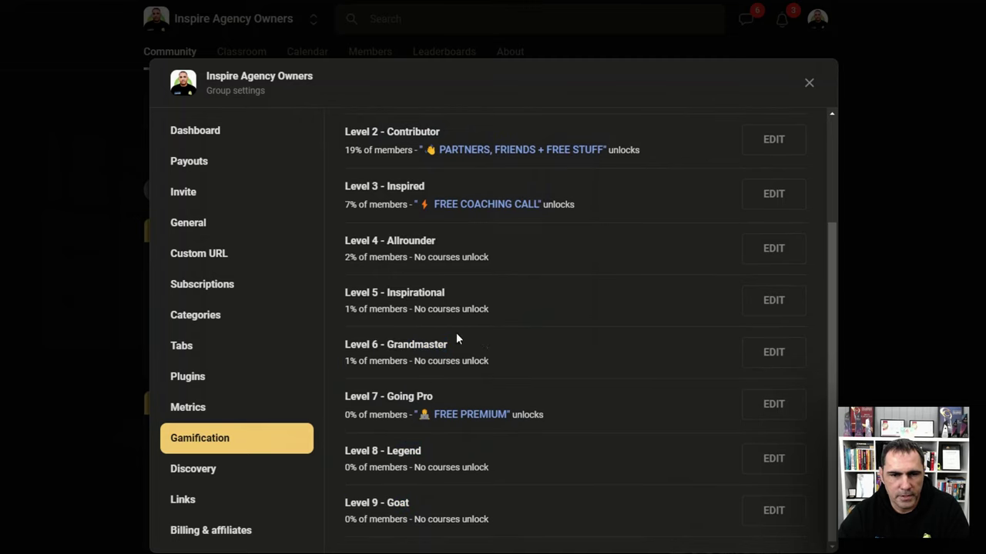
Review the share of members and the course unlocks listed for each gamification level, including Level 6 - Grandmaster.
scroll(469, 396, up, 2)
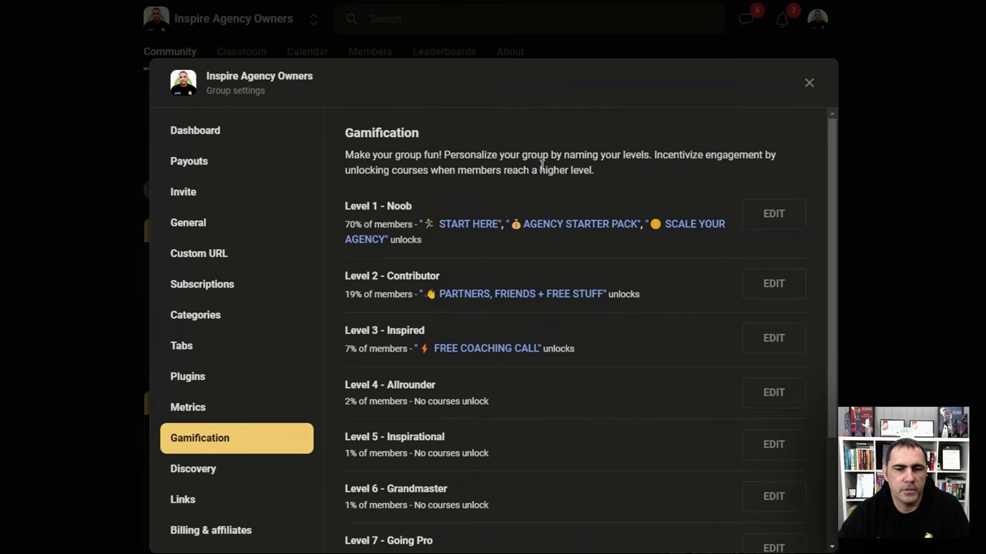
scroll(542, 164, down, 2)
drag(346, 377, 506, 362)
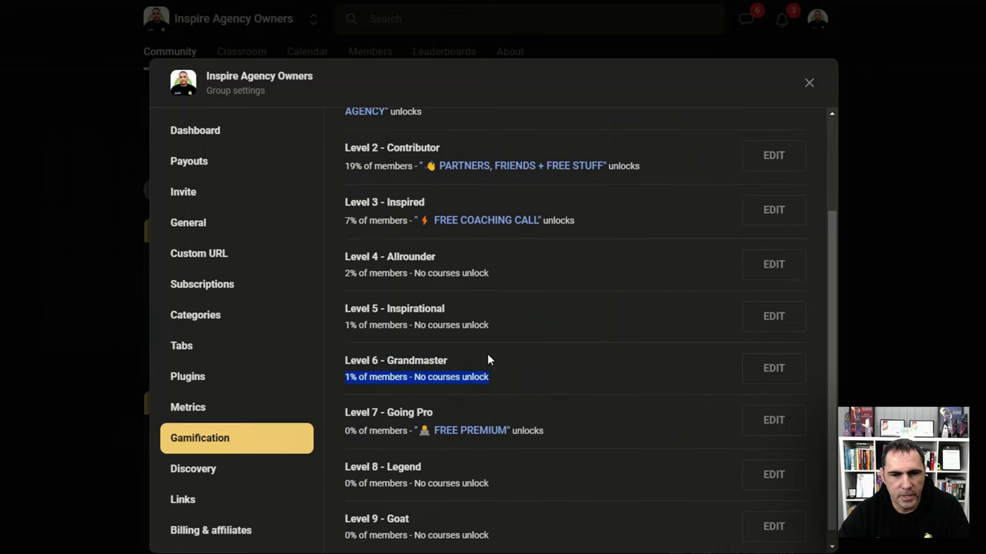
click(488, 364)
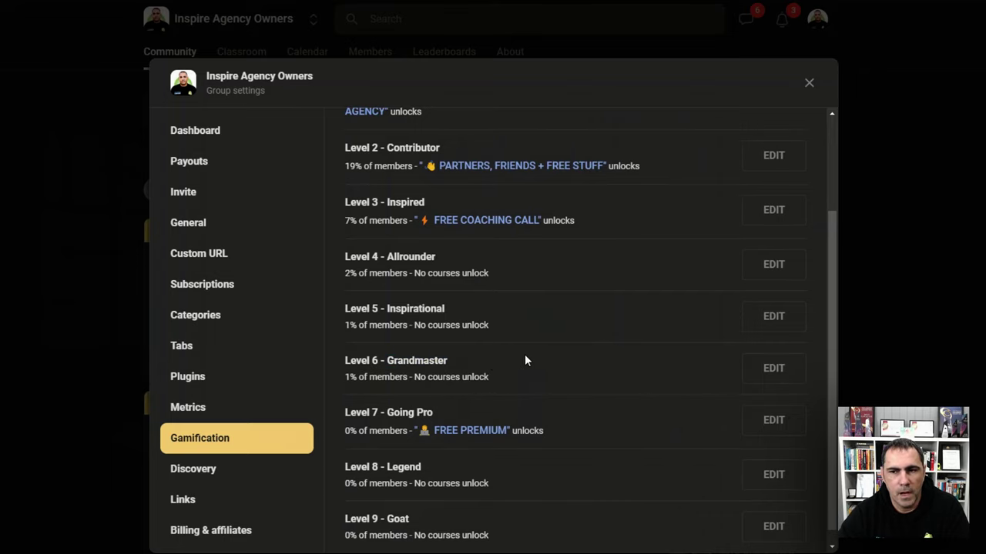
scroll(525, 359, up, 2)
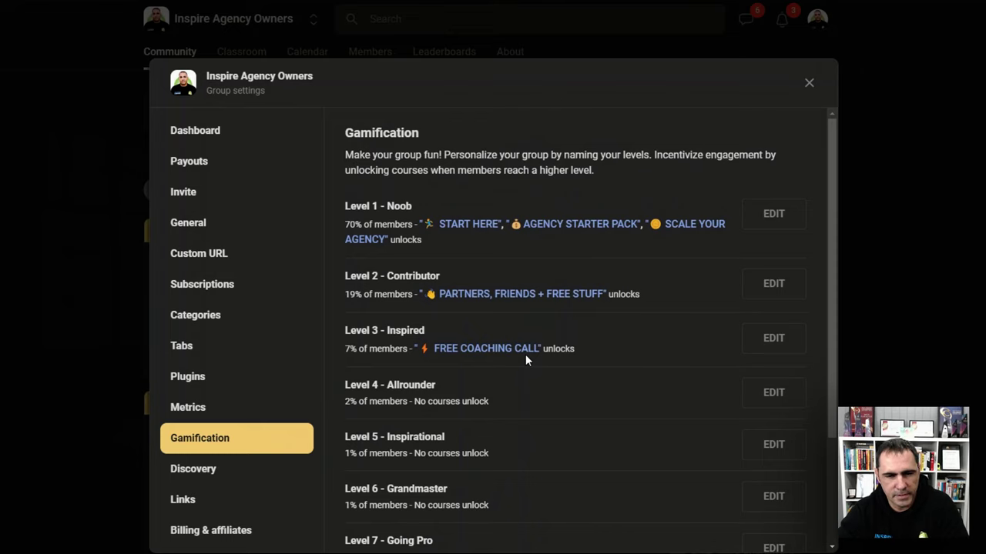
View the group's discovery settings, including its visibility, rank and category.
click(228, 471)
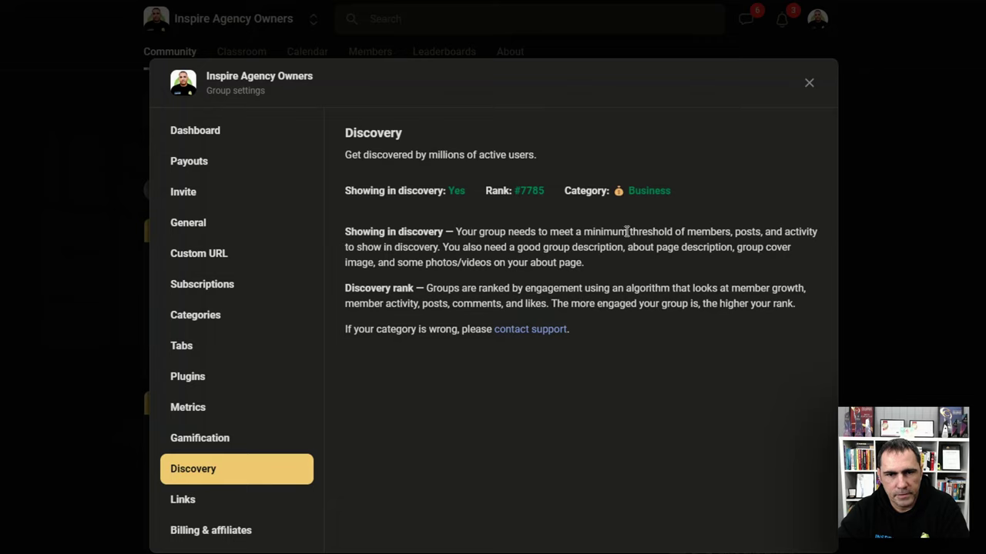
mouse_move(544, 191)
mouse_down()
mouse_move(516, 190)
mouse_move(543, 191)
mouse_up()
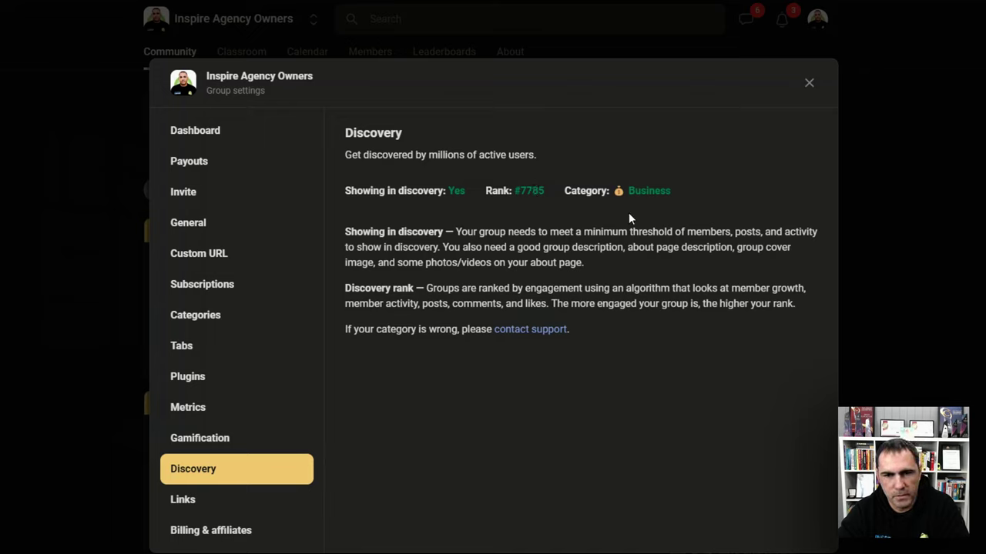
Review the coaching call, Skool group and YouTube links in the group settings and where they appear on the community page.
click(198, 502)
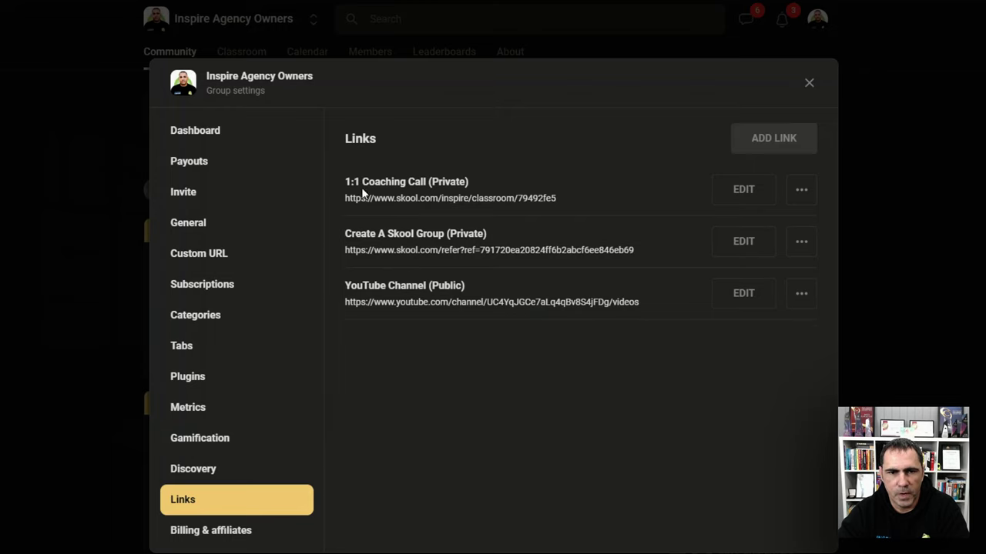
drag(347, 182, 441, 198)
drag(377, 234, 502, 242)
drag(386, 283, 443, 281)
click(516, 289)
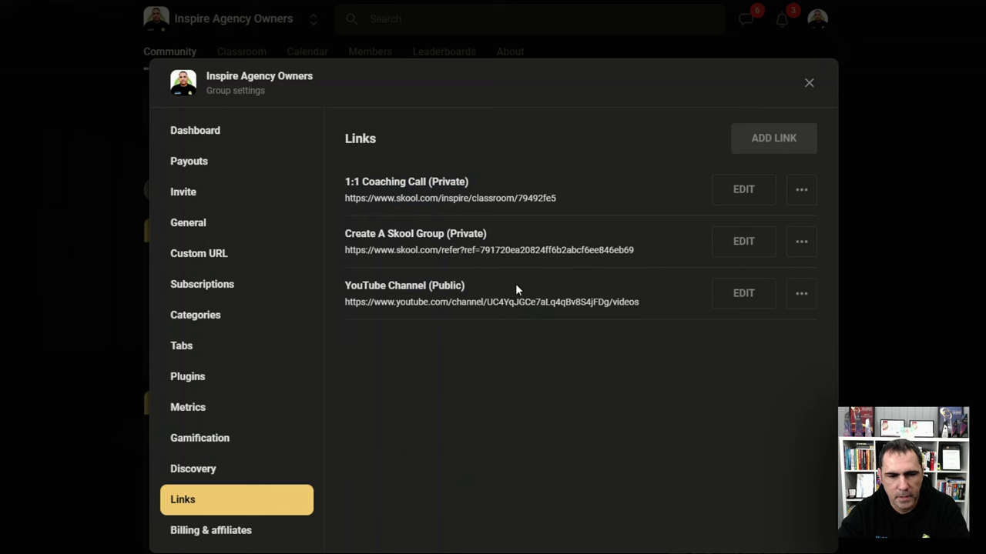
click(968, 273)
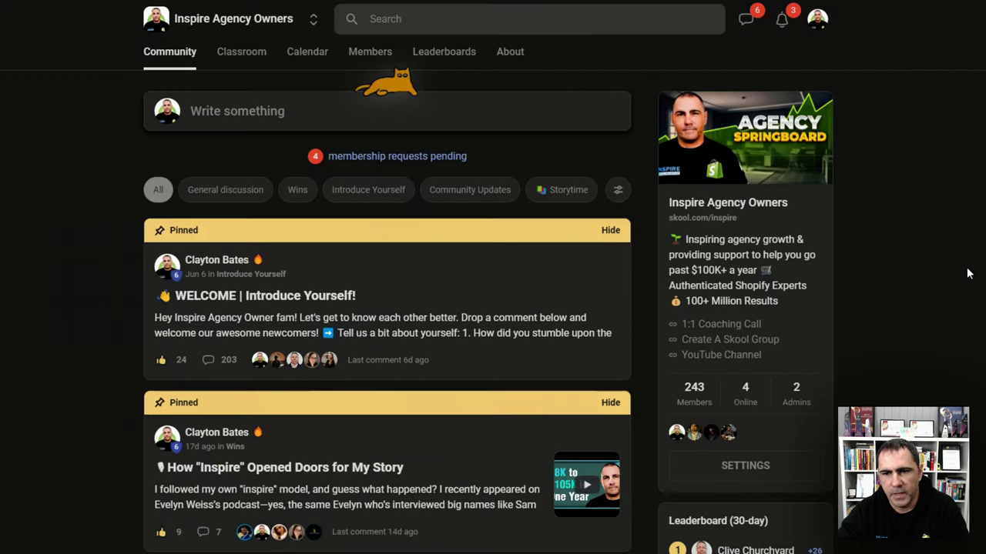
mouse_move(794, 348)
mouse_down()
mouse_move(750, 352)
mouse_move(670, 322)
mouse_move(776, 348)
mouse_up()
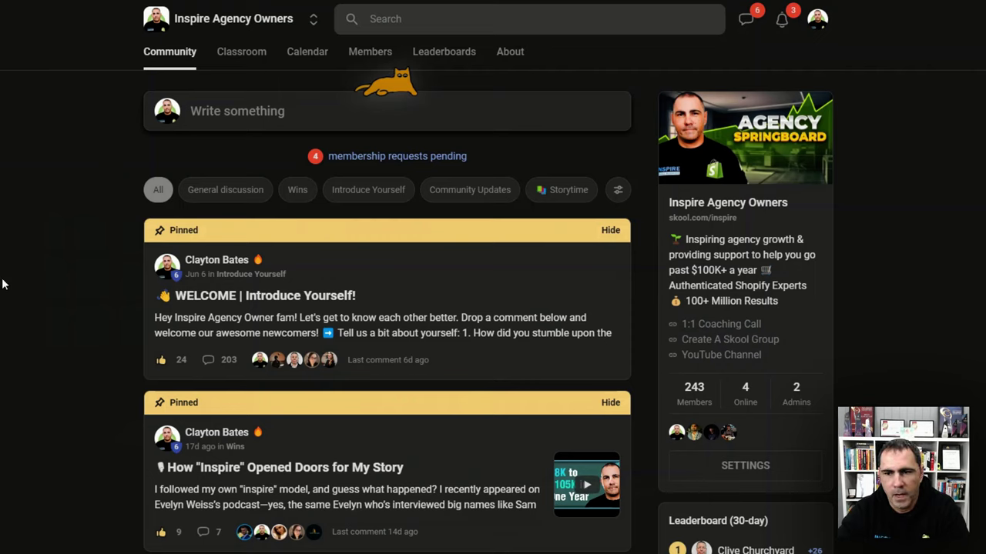
Open the account owner's profile and look over its bio, activity, owned groups and memberships.
click(818, 19)
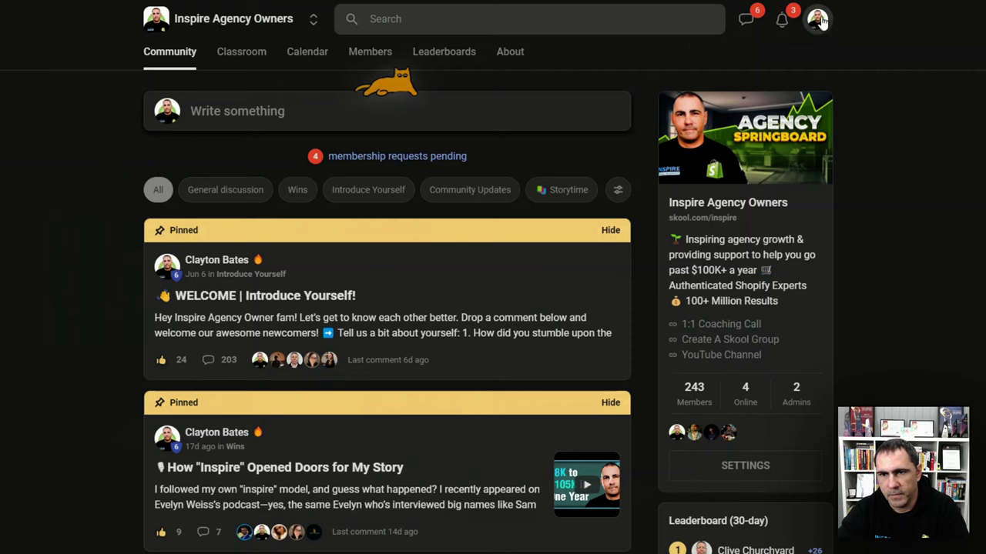
click(760, 97)
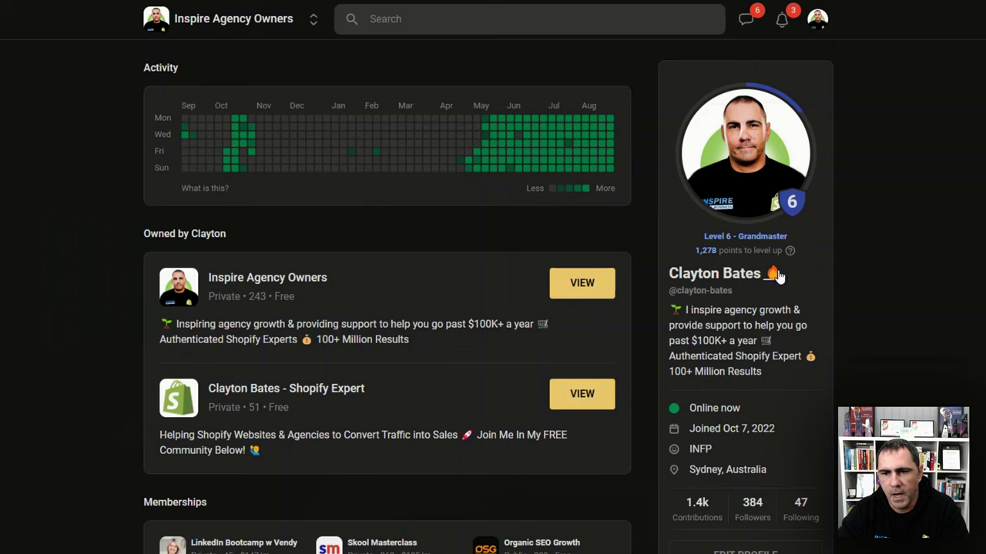
drag(825, 389, 766, 379)
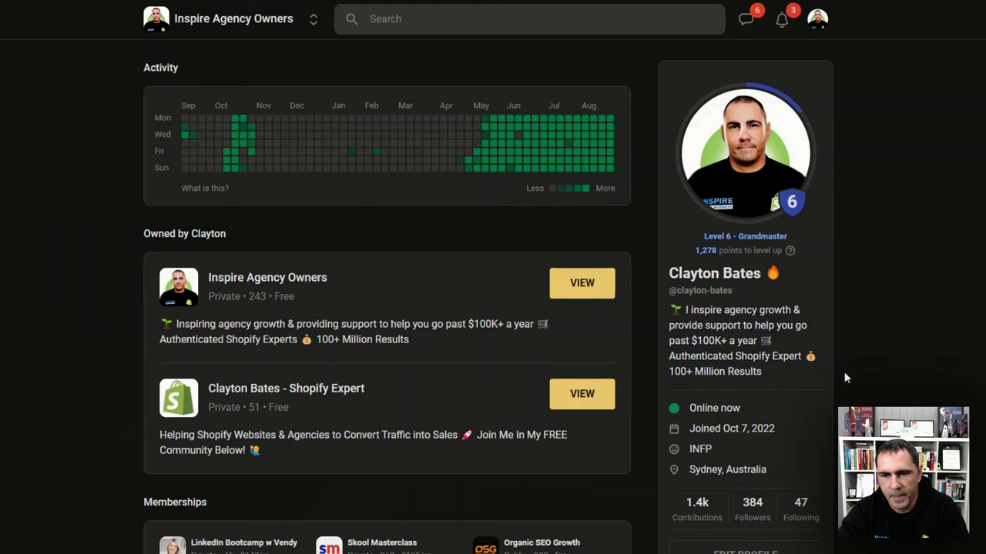
scroll(769, 385, down, 1)
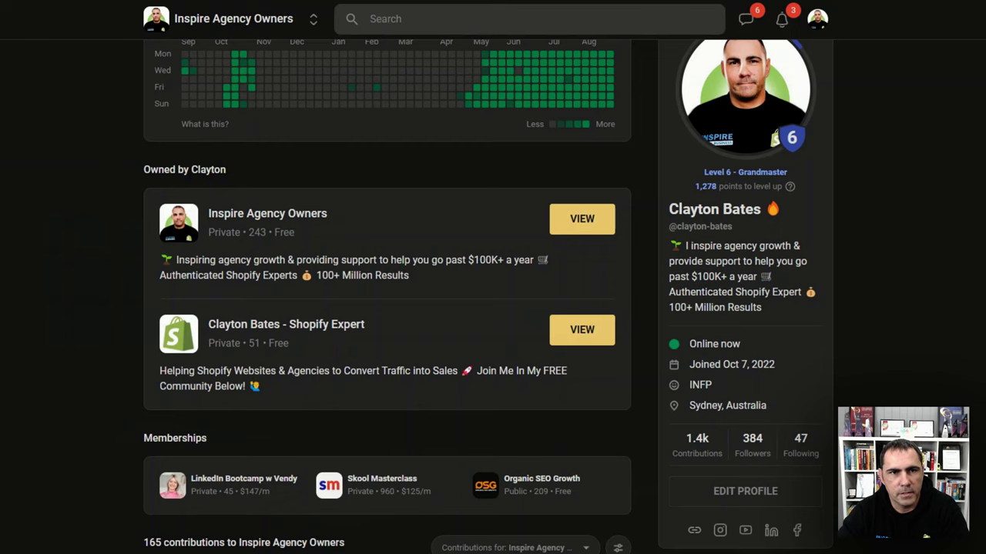
Load the profile at its direct address without the group context and examine its join date, location and social links.
key(ctrl+l)
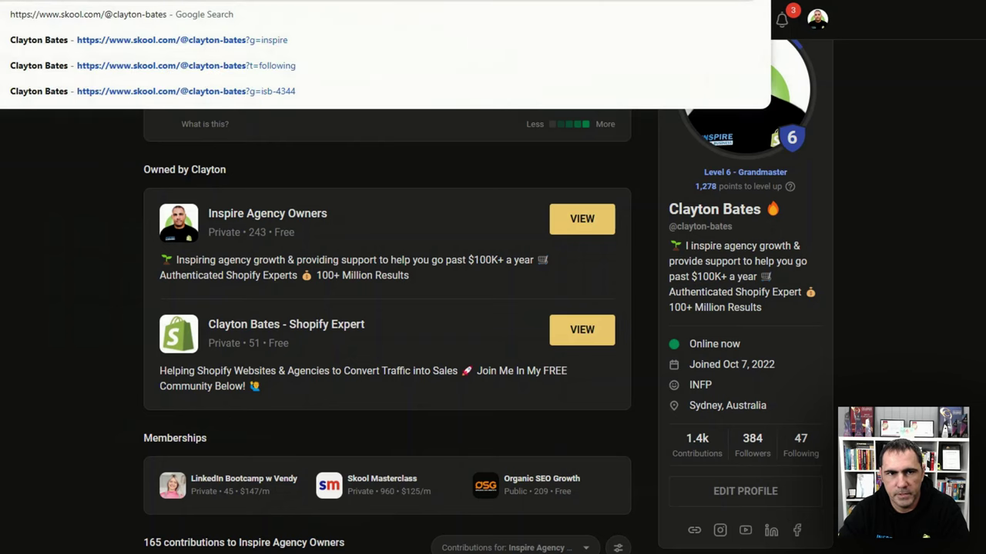
key(Return)
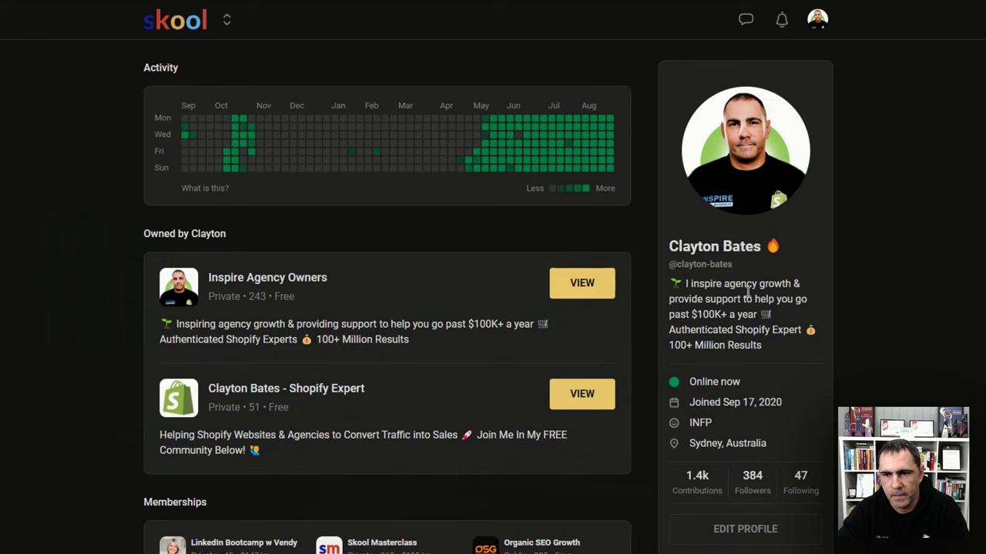
mouse_move(808, 405)
mouse_down()
mouse_move(716, 403)
mouse_move(792, 416)
mouse_move(686, 405)
mouse_move(793, 406)
mouse_up()
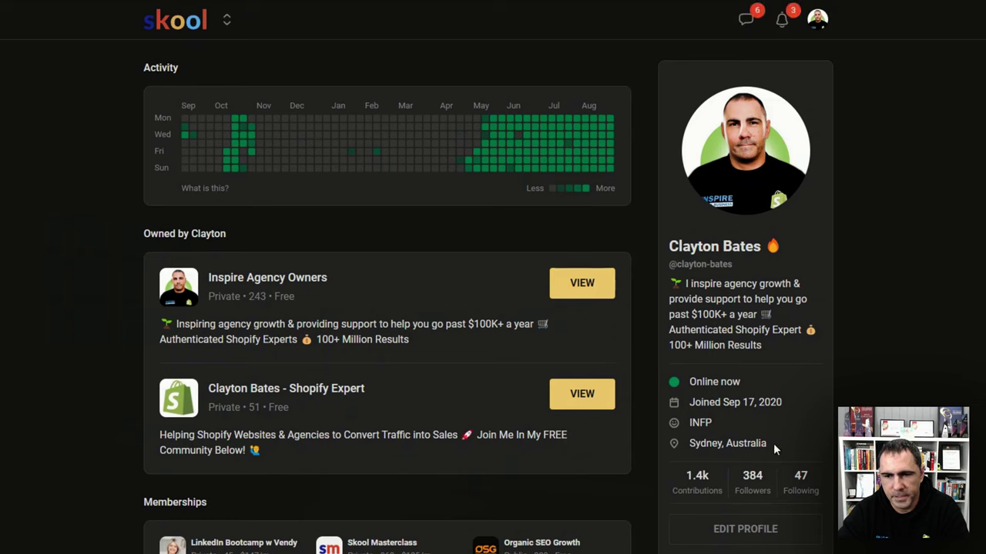
drag(770, 451, 692, 450)
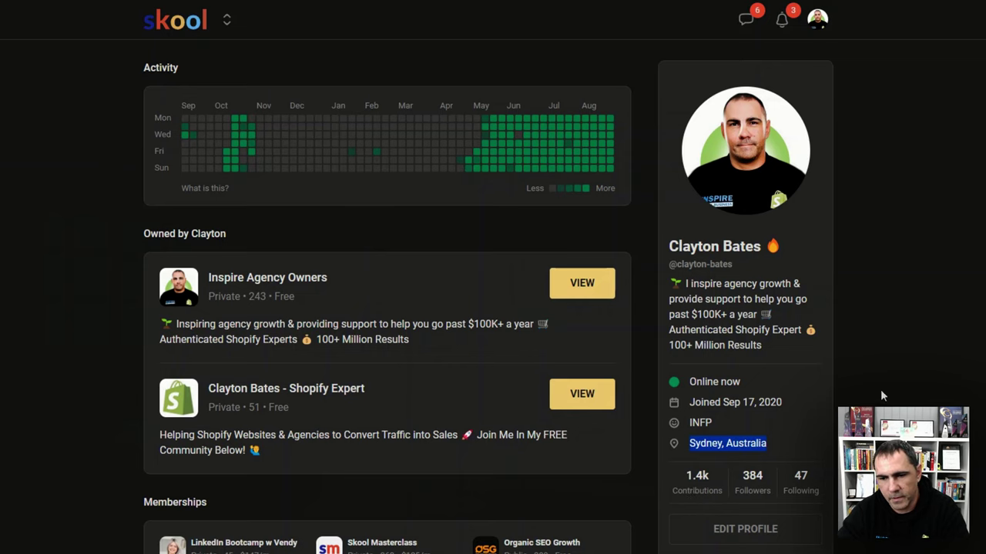
scroll(885, 383, down, 1)
click(810, 521)
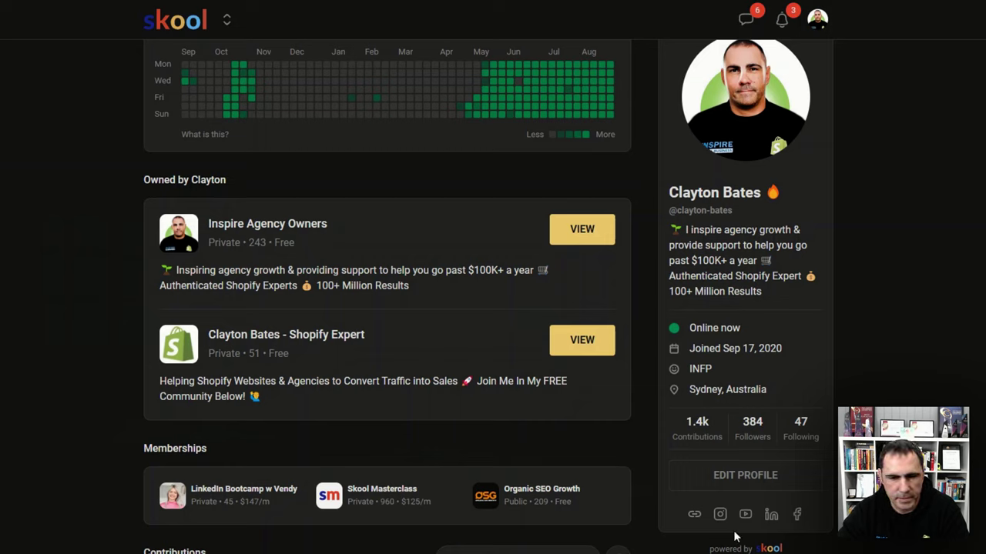
Examine the LinkedIn Bootcamp, Skool Masterclass and Organic SEO Growth memberships and the owned groups on the profile.
drag(601, 495, 601, 519)
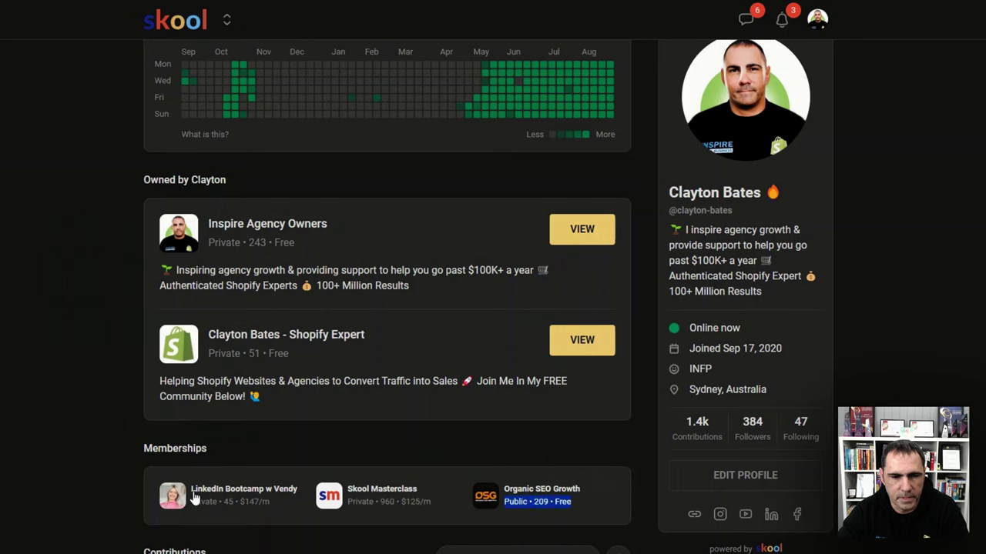
click(277, 509)
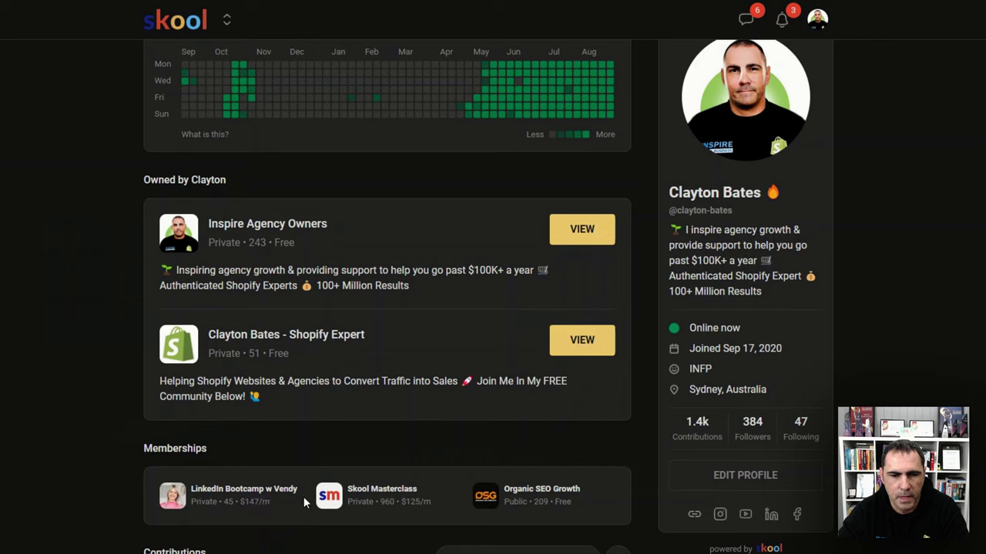
mouse_move(433, 502)
mouse_down()
mouse_move(350, 499)
mouse_move(423, 488)
mouse_up()
click(445, 501)
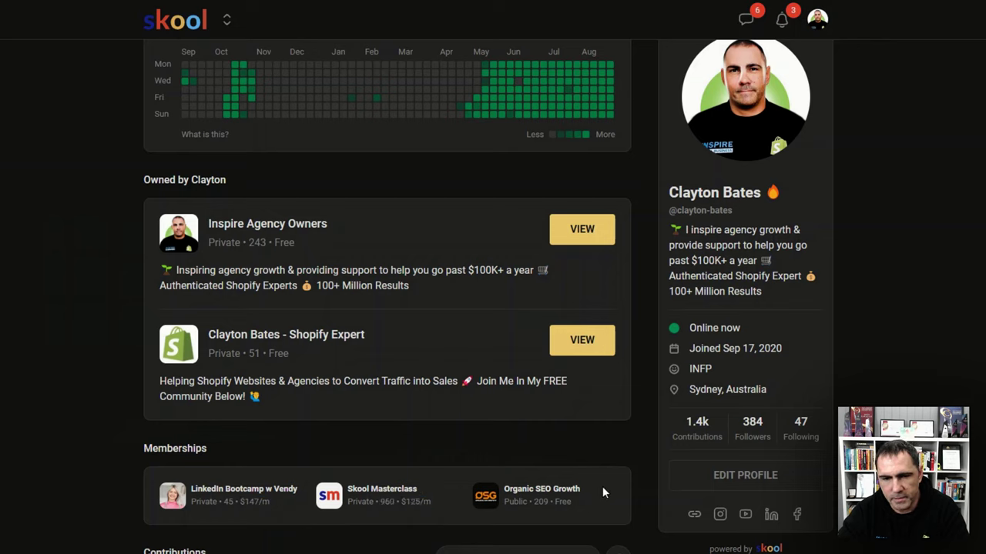
drag(606, 489, 502, 497)
click(495, 455)
scroll(424, 460, up, 1)
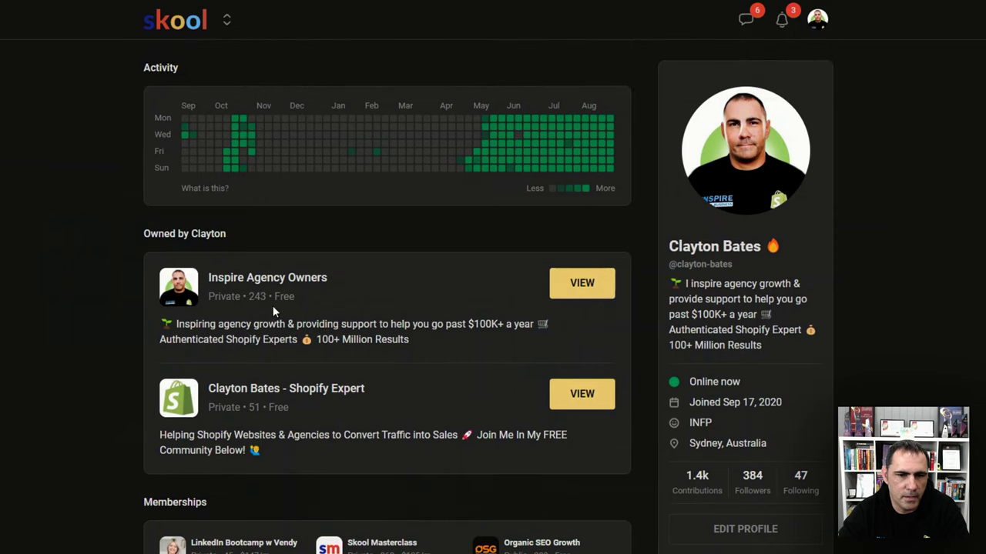
Visit the Inspire Agency Owners group, open the account settings and look over the profile fields.
click(583, 282)
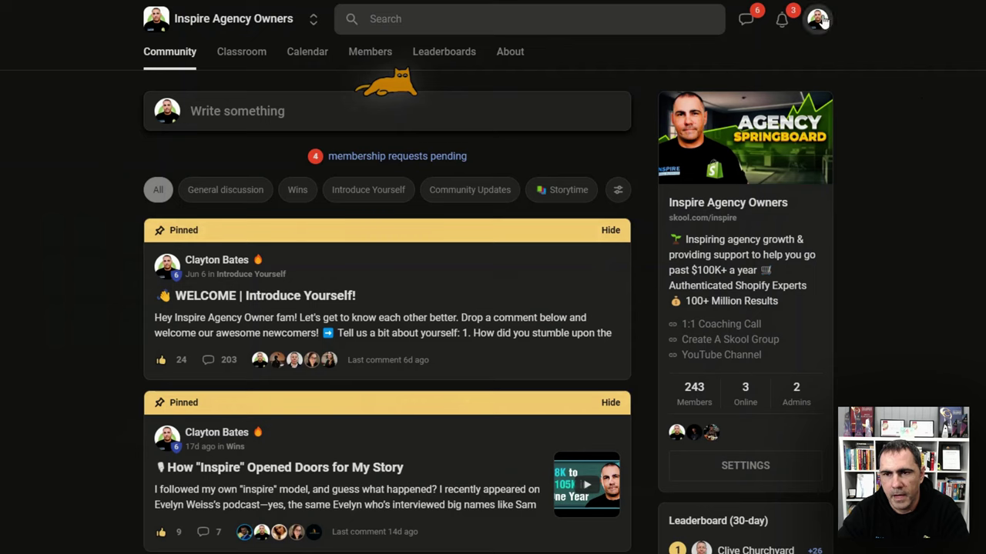
click(821, 20)
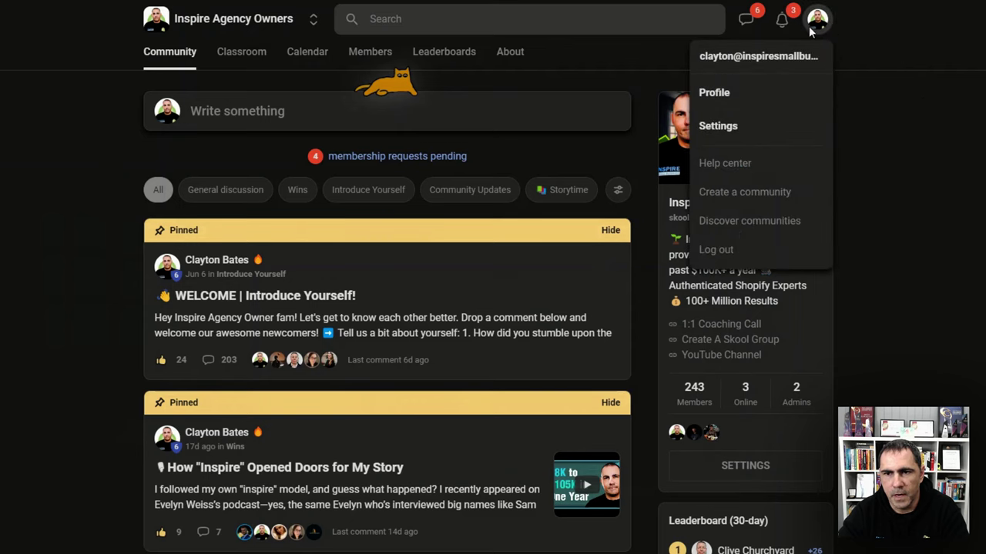
click(736, 128)
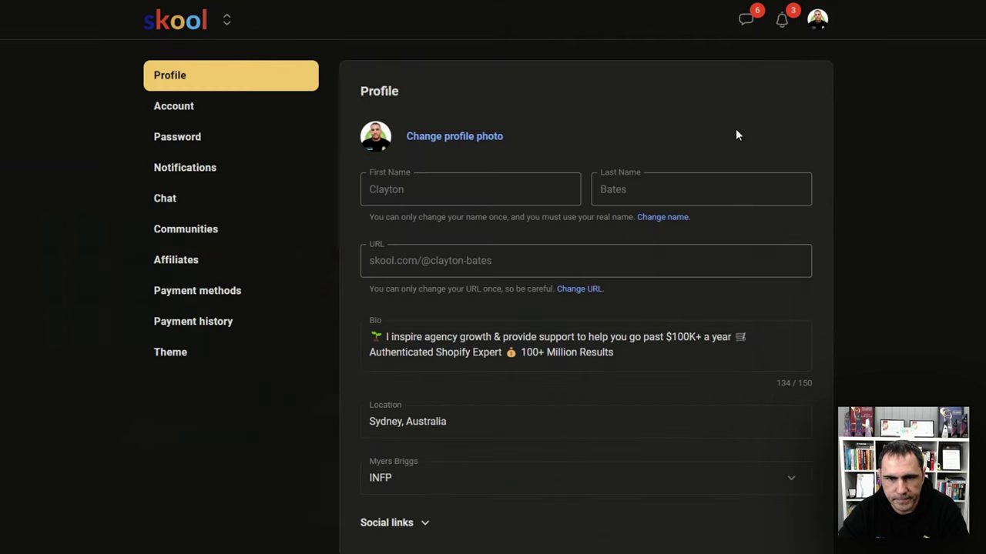
scroll(699, 245, down, 1)
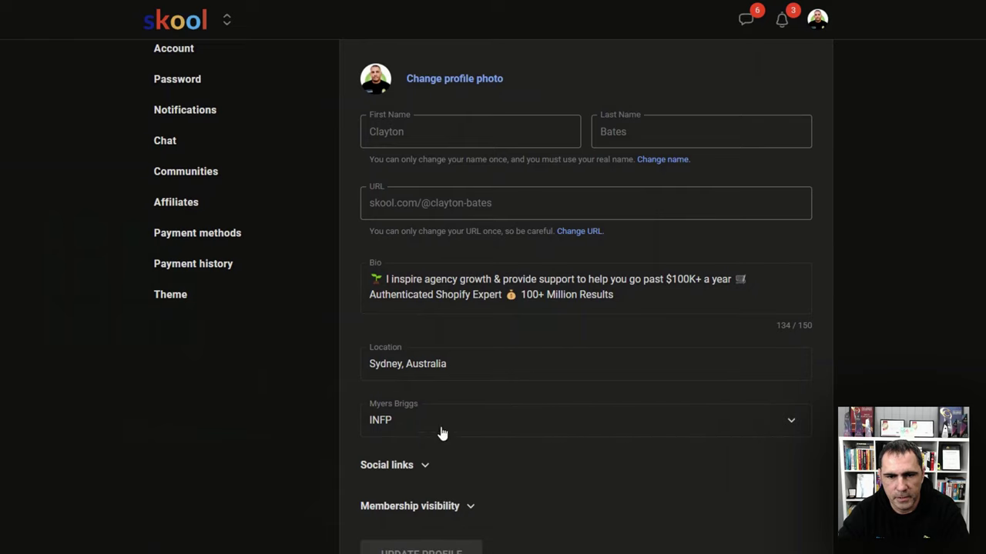
scroll(298, 171, up, 1)
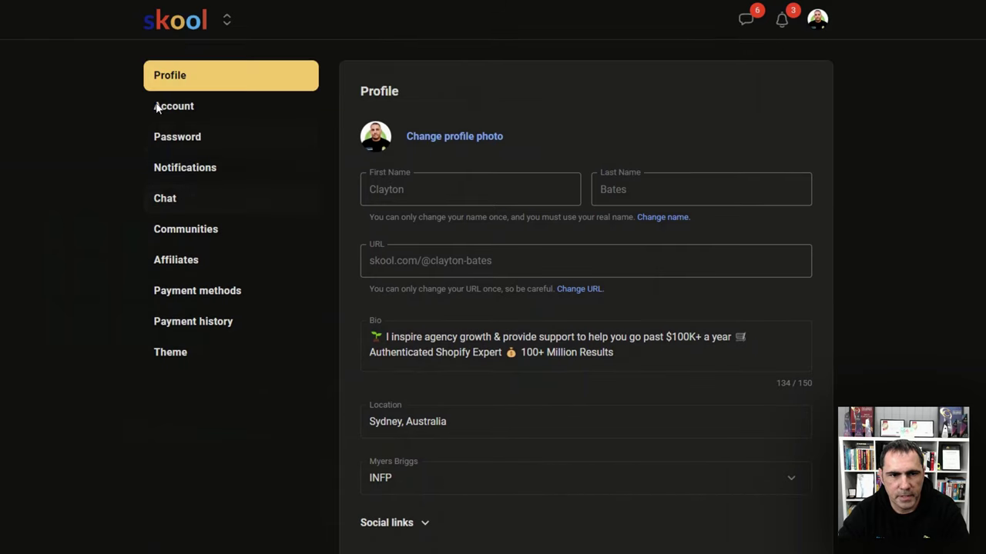
View the account's chat settings and the chat on/off options for the Inspire Agency Owners group.
click(200, 205)
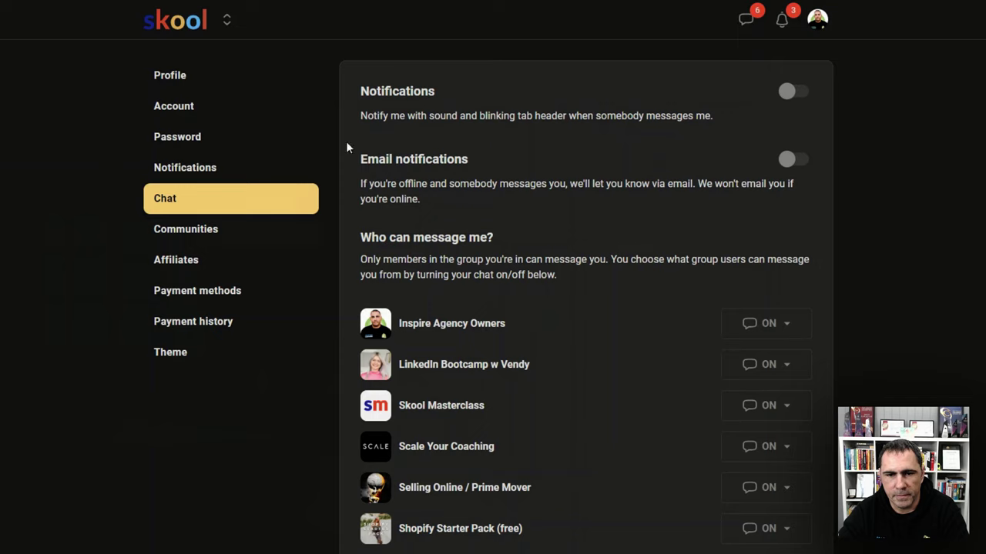
click(784, 323)
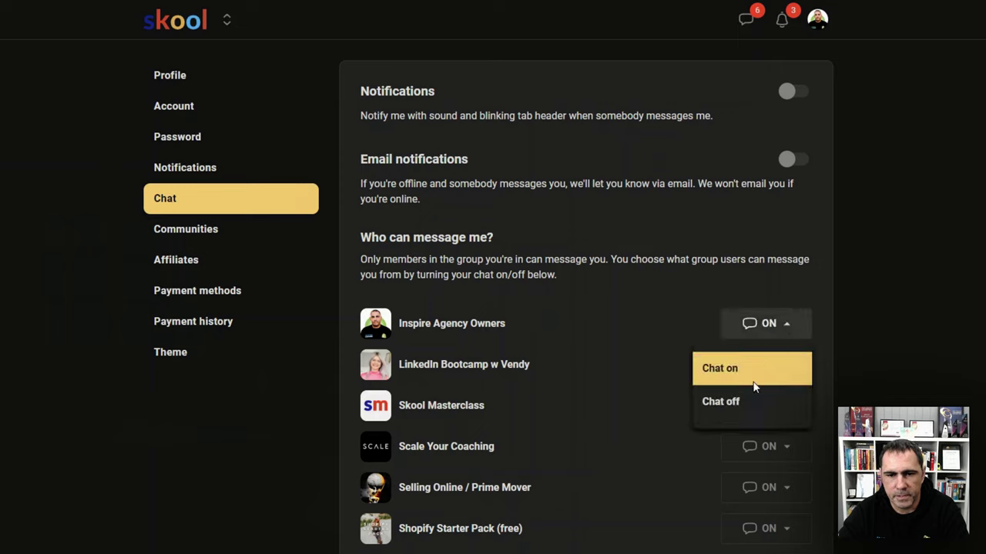
click(876, 311)
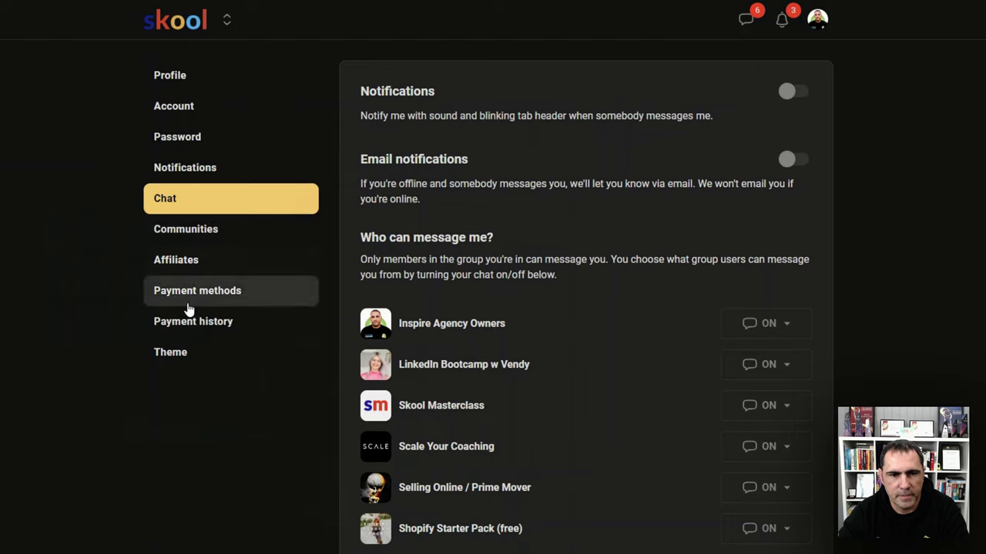
Set the account theme to Light (default) and save it.
click(187, 354)
click(473, 145)
click(432, 183)
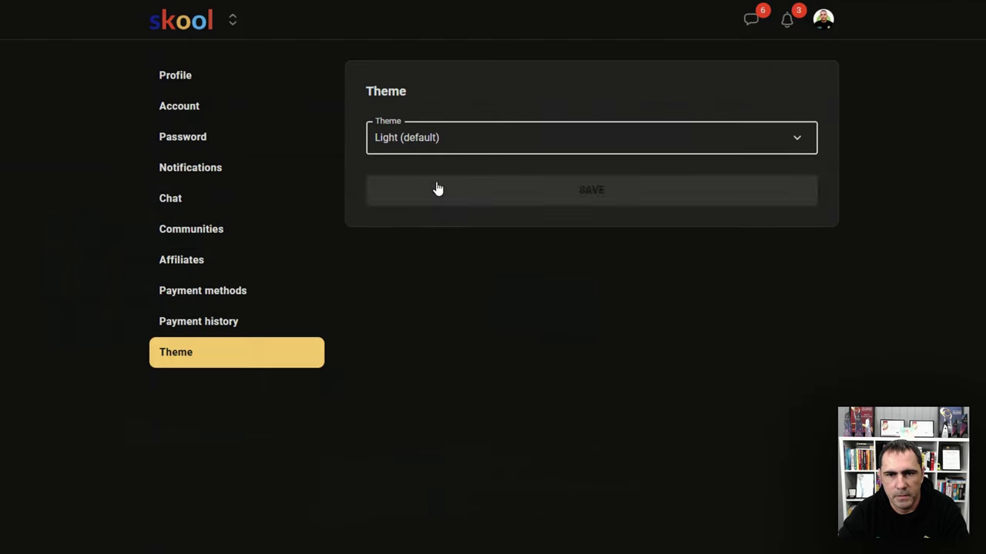
click(581, 190)
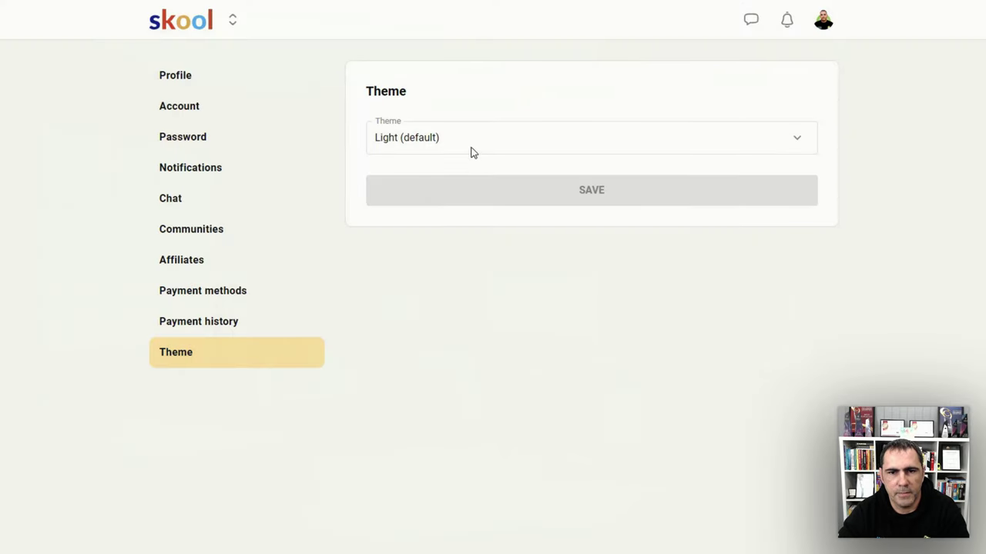
Set the account theme to Dark (beta), save it and return to the profile settings.
click(472, 152)
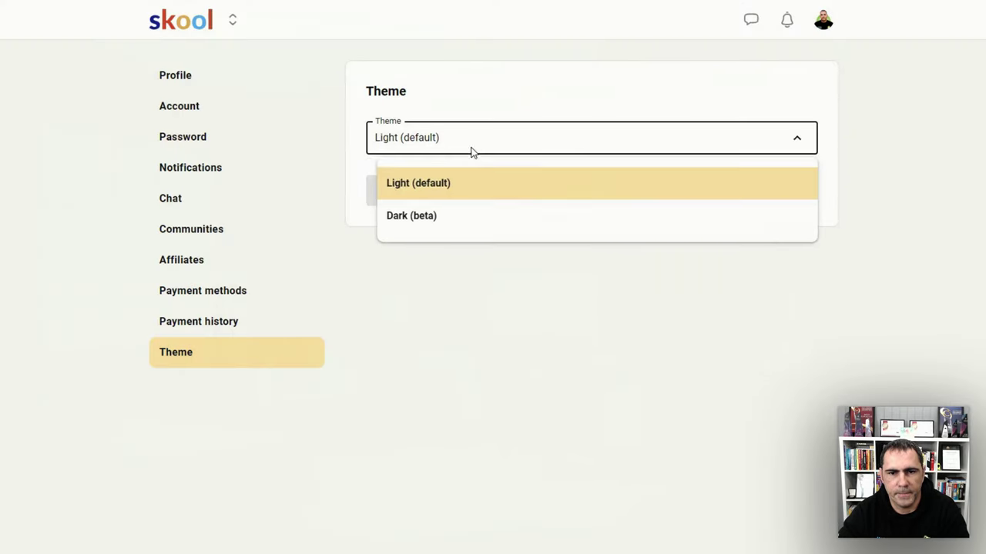
click(428, 219)
click(497, 190)
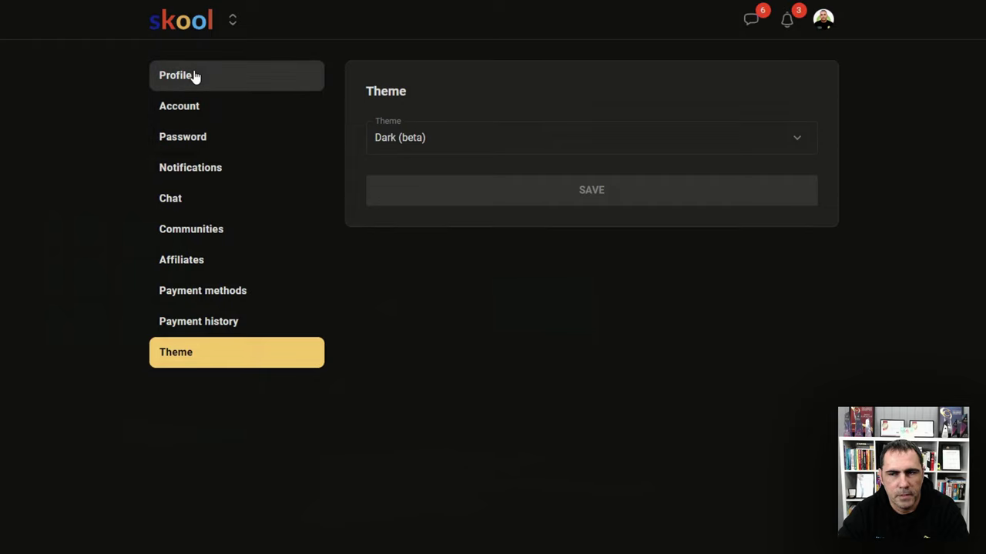
click(195, 77)
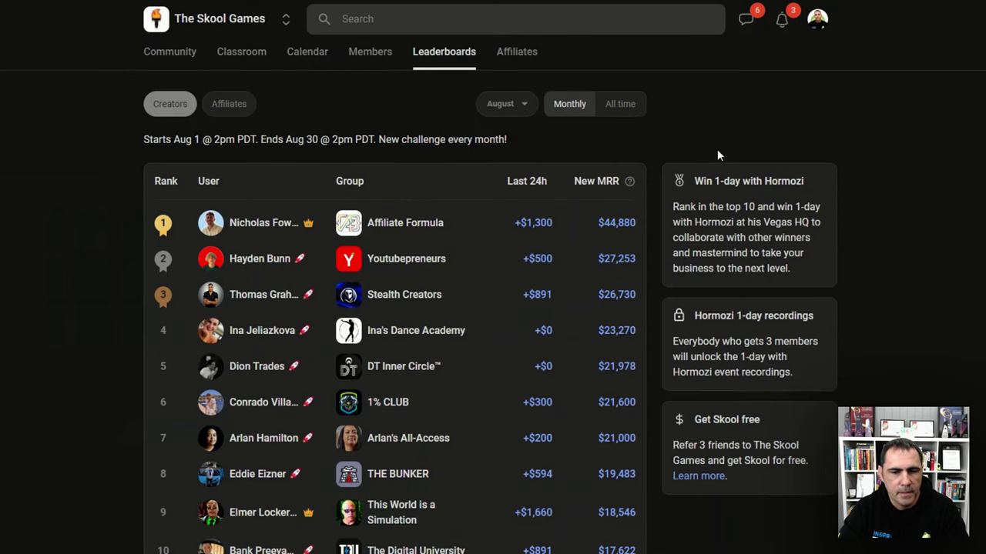
Review the prize and referral notes beside The Skool Games creators leaderboard.
drag(697, 476, 669, 551)
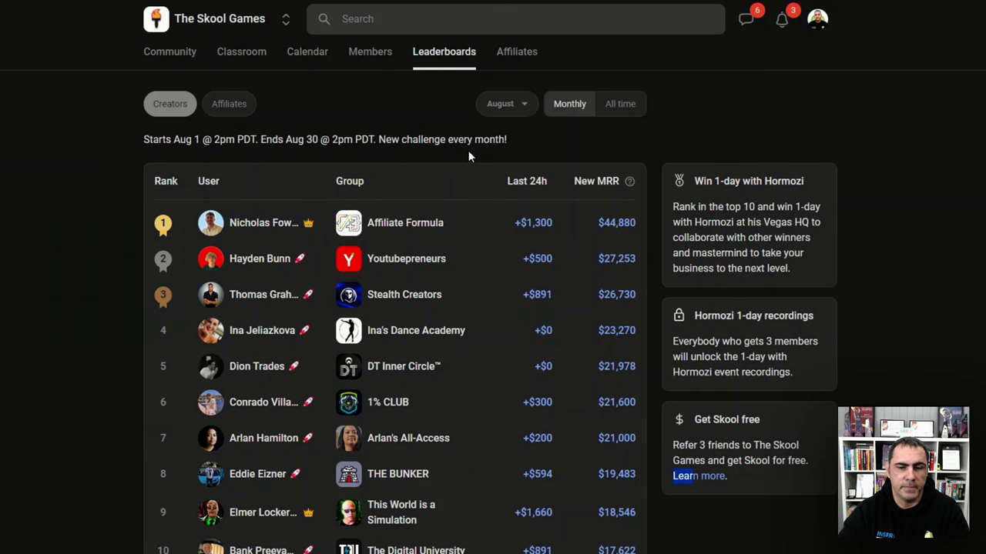
drag(632, 551, 885, 500)
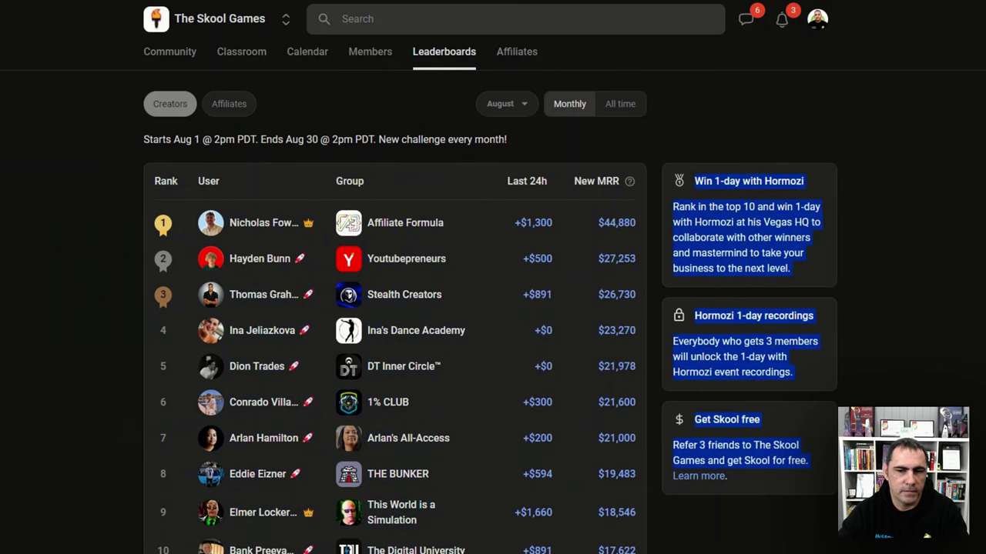
click(885, 501)
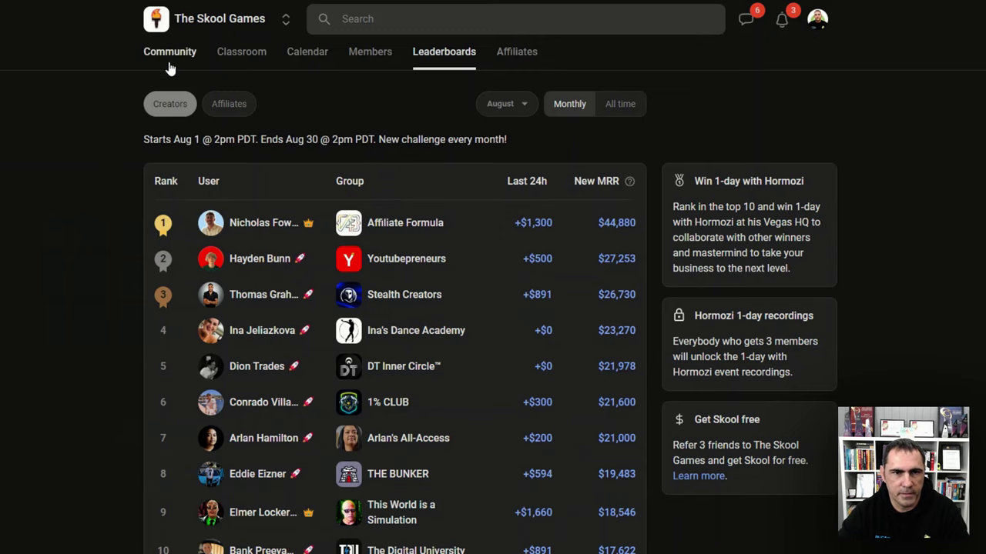
Open The Skool Games community page, examine its upcoming Hormozi Q&A notice and view that event's details in the calendar.
click(188, 25)
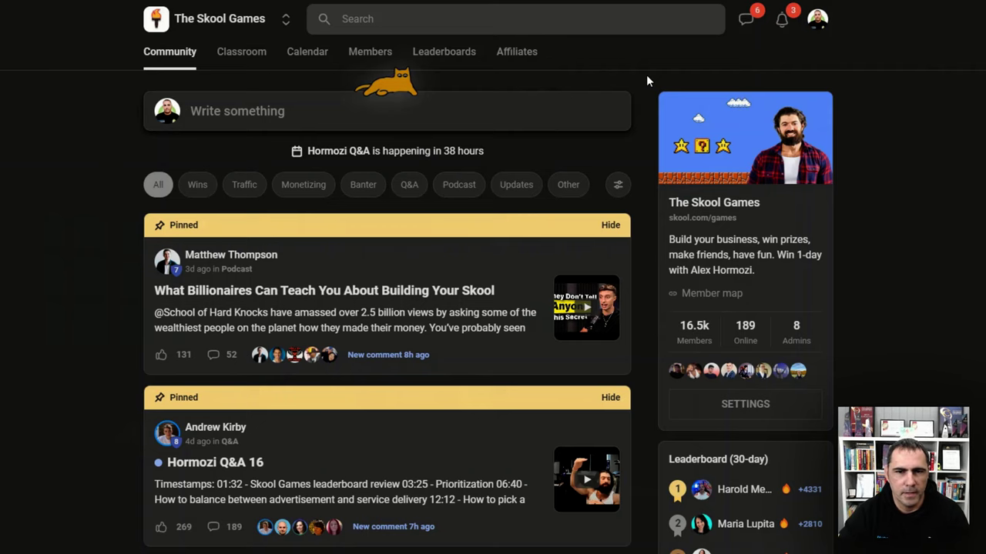
drag(496, 153, 310, 152)
double_click(449, 151)
click(479, 152)
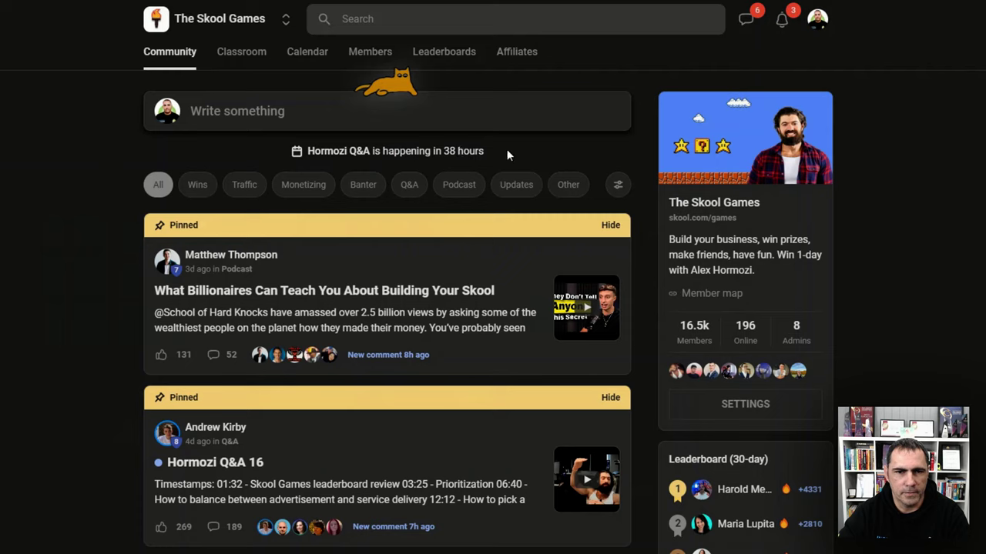
drag(518, 151, 488, 150)
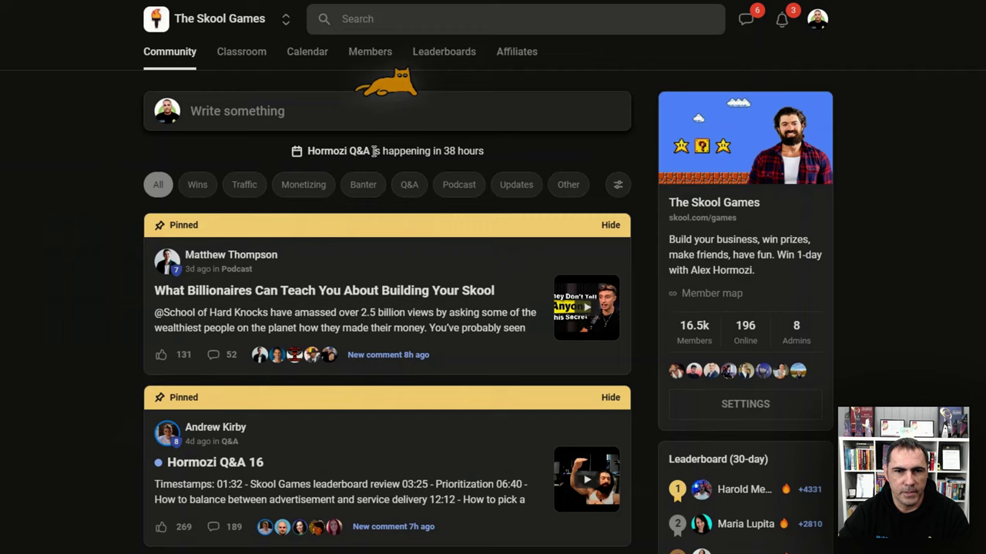
drag(393, 151, 485, 153)
click(483, 150)
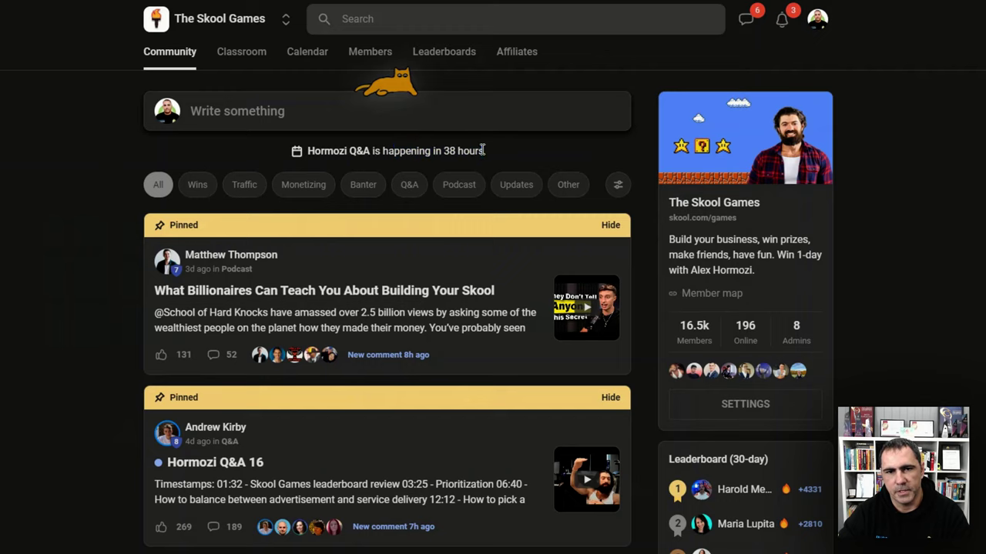
click(316, 151)
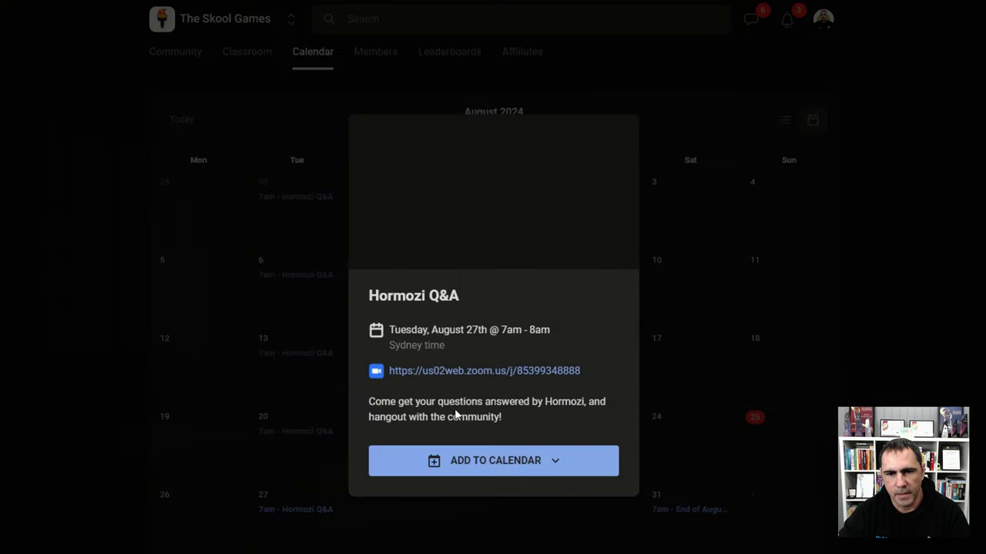
click(918, 239)
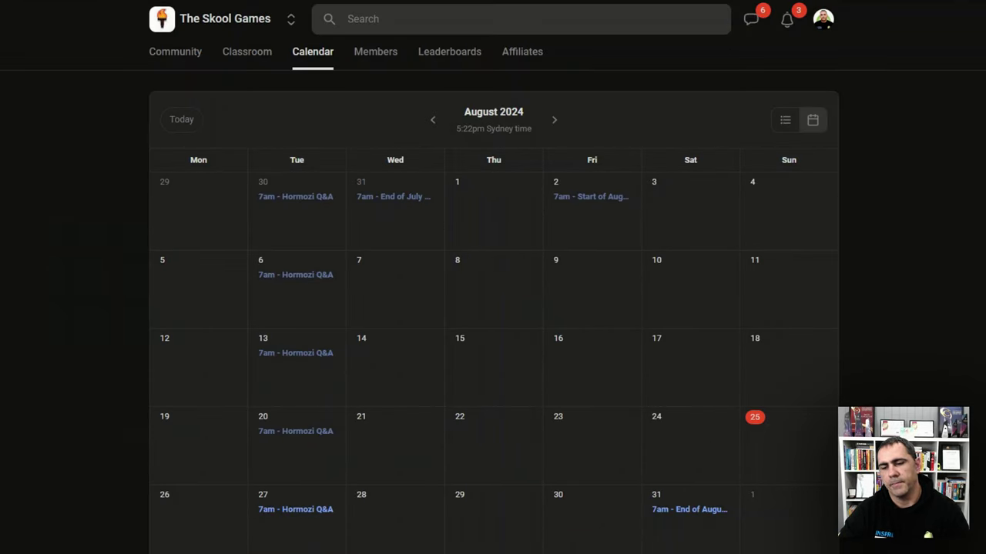